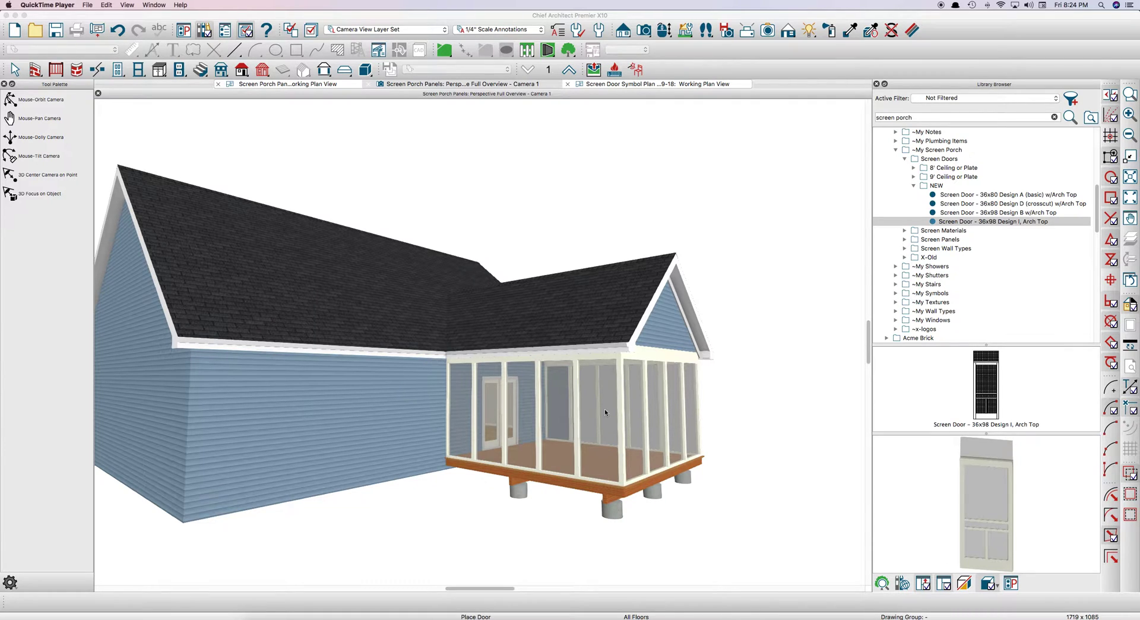
Place the 36x98 Design I, Arch Top screen door in the porch wall and raise its top.
click(930, 223)
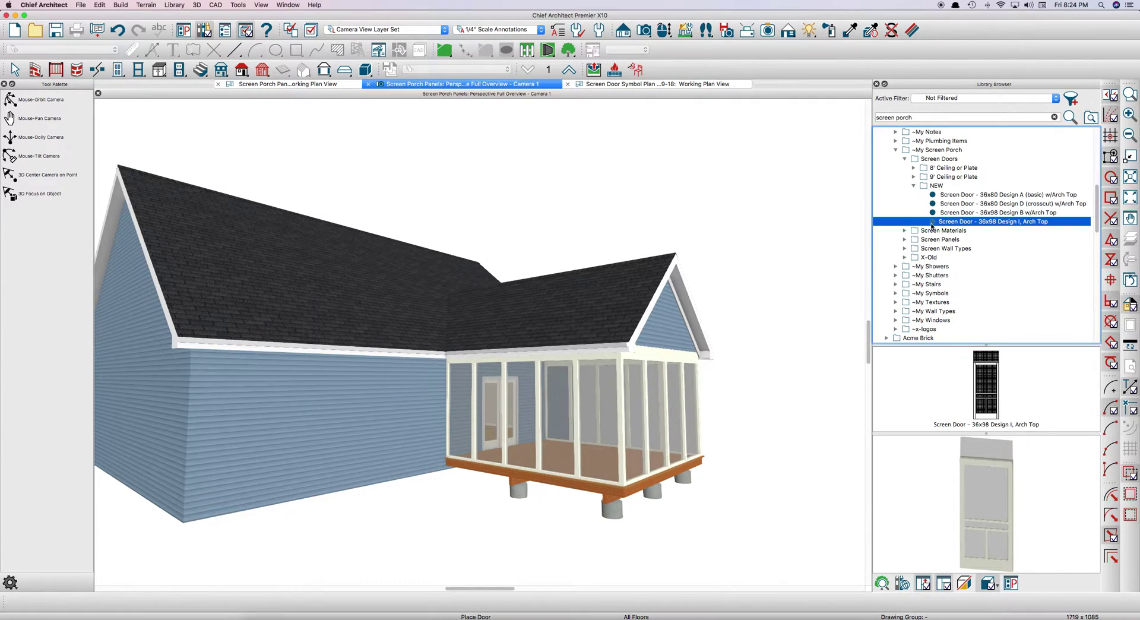
click(574, 400)
scroll(574, 392, up, 5)
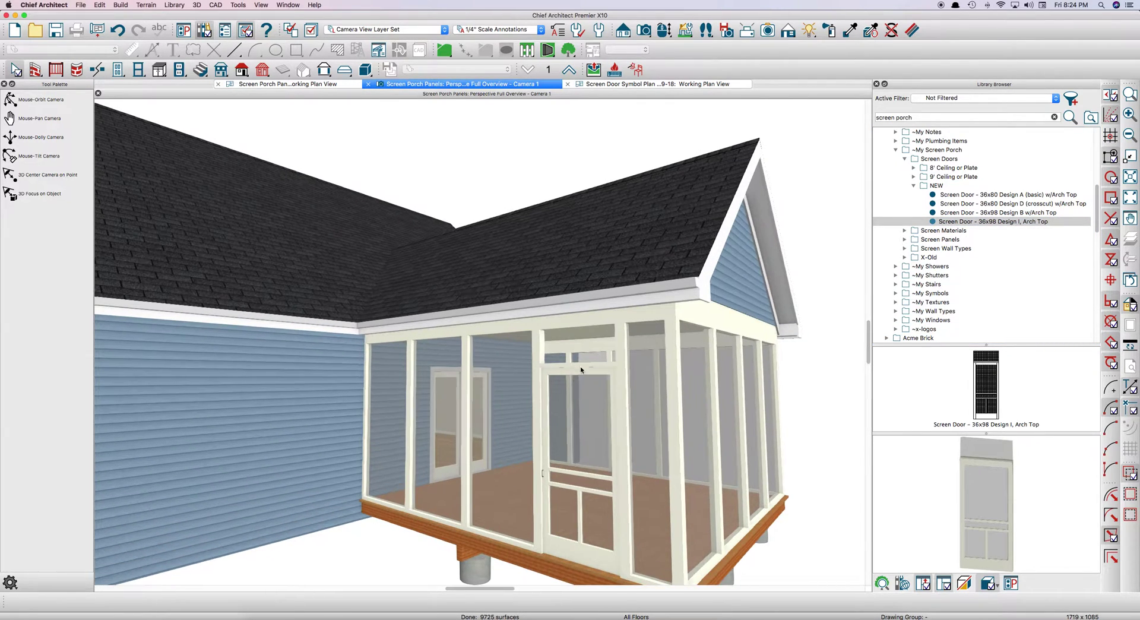
click(581, 367)
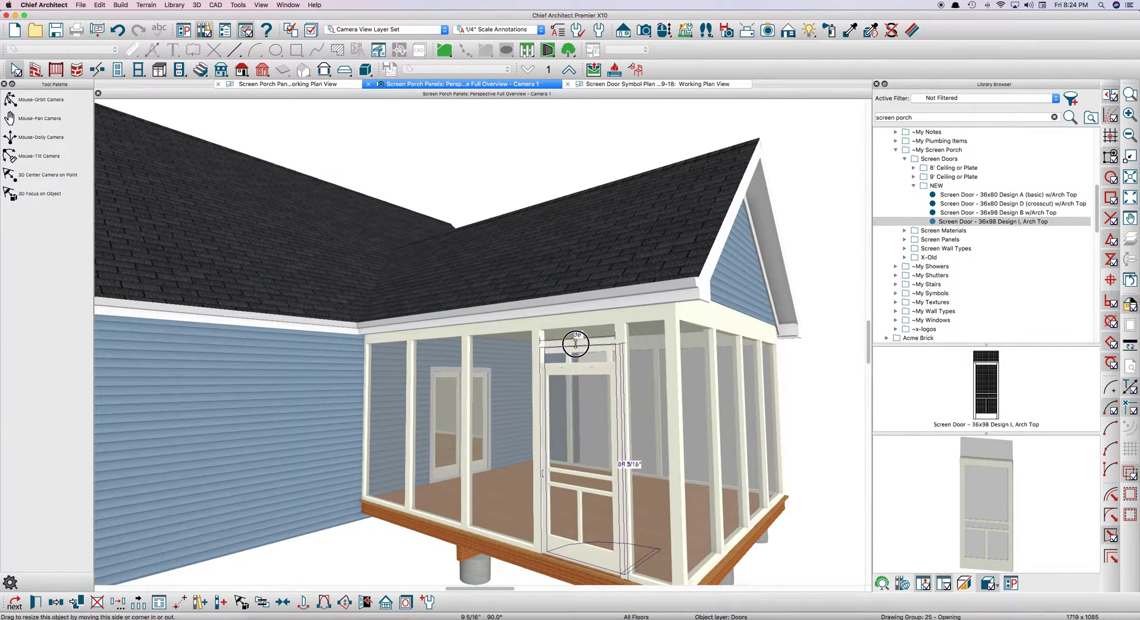
drag(575, 344, 574, 325)
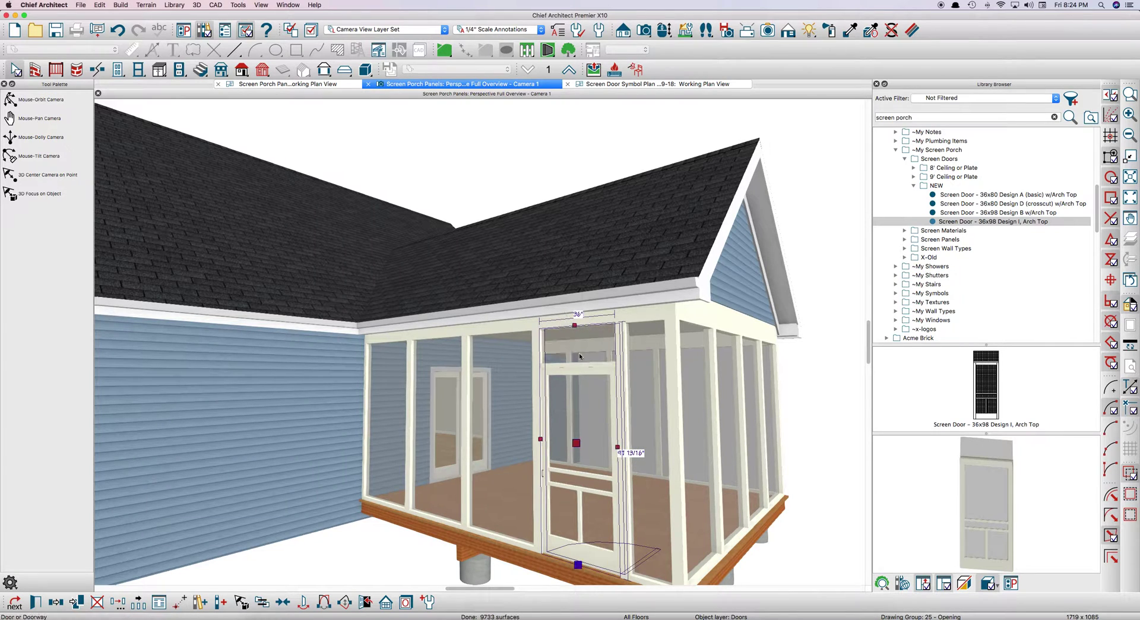
scroll(573, 396, down, 2)
key(Escape)
Slide the screen door left along the porch wall.
scroll(595, 415, down, 3)
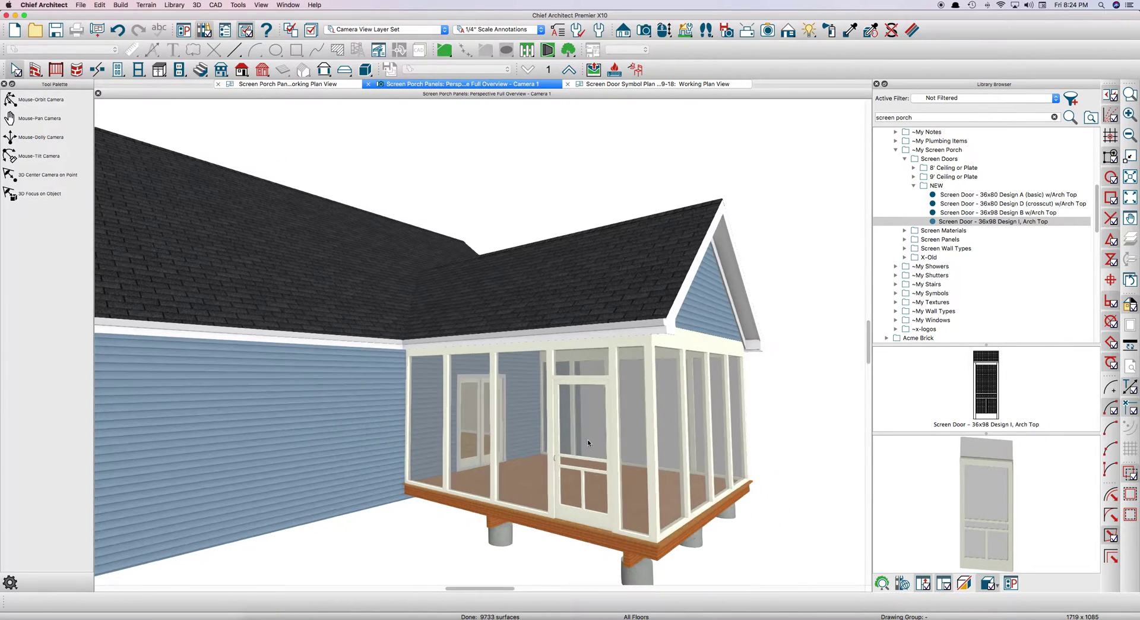
click(582, 457)
drag(577, 441, 511, 433)
key(Escape)
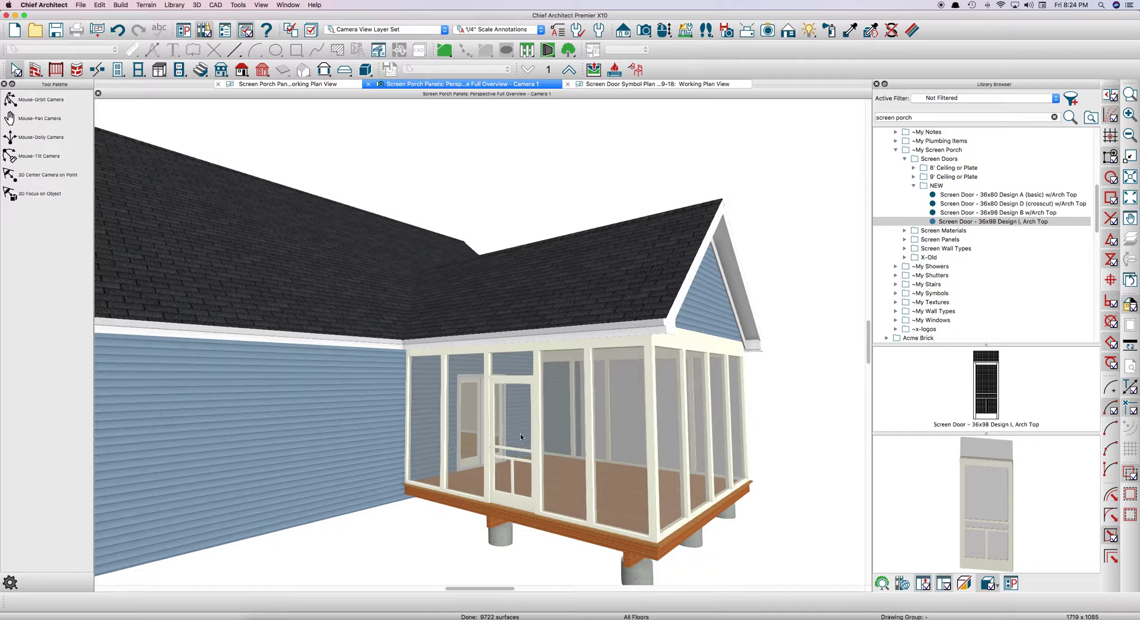
Readjust the door's top edge so it stands about 96 13/16" tall.
click(522, 433)
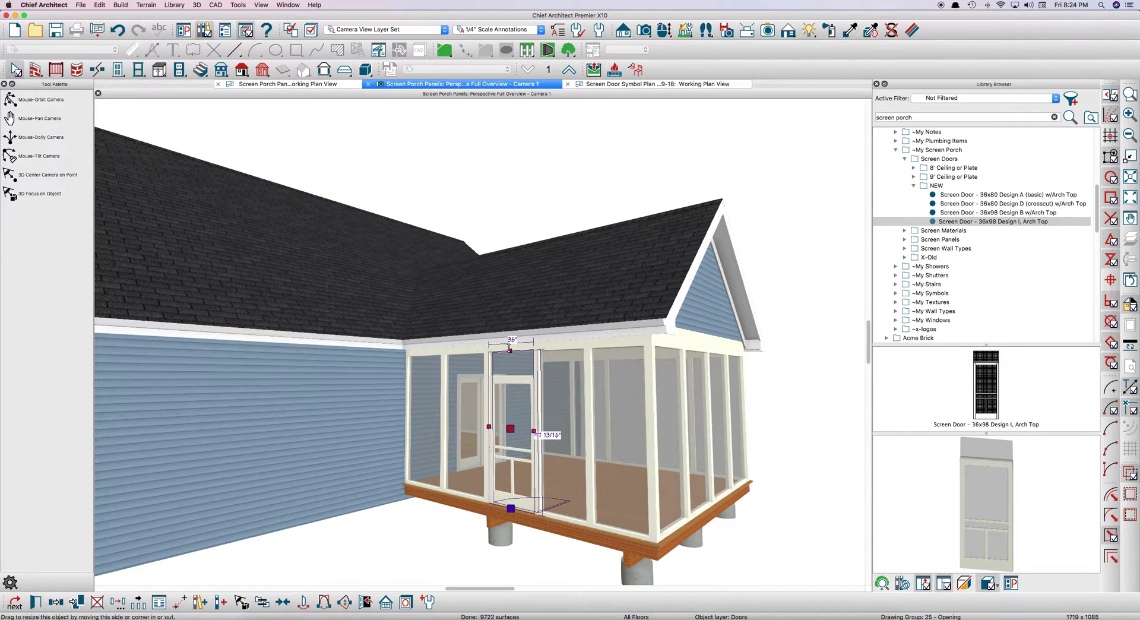
drag(509, 350, 511, 376)
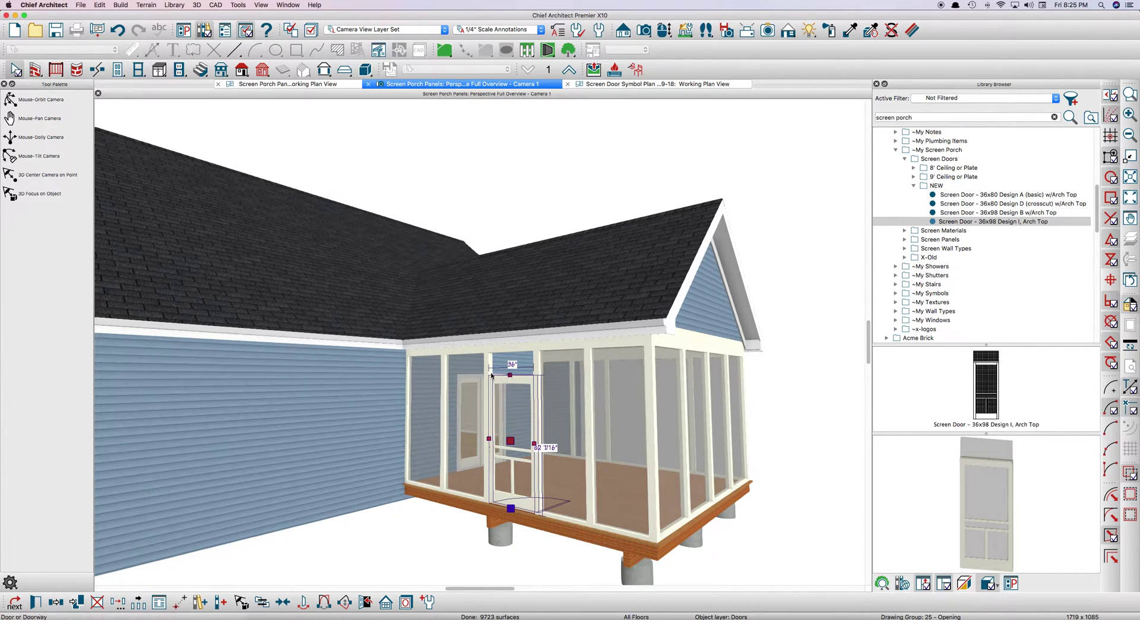
scroll(510, 376, up, 1)
scroll(512, 374, up, 1)
scroll(515, 374, up, 1)
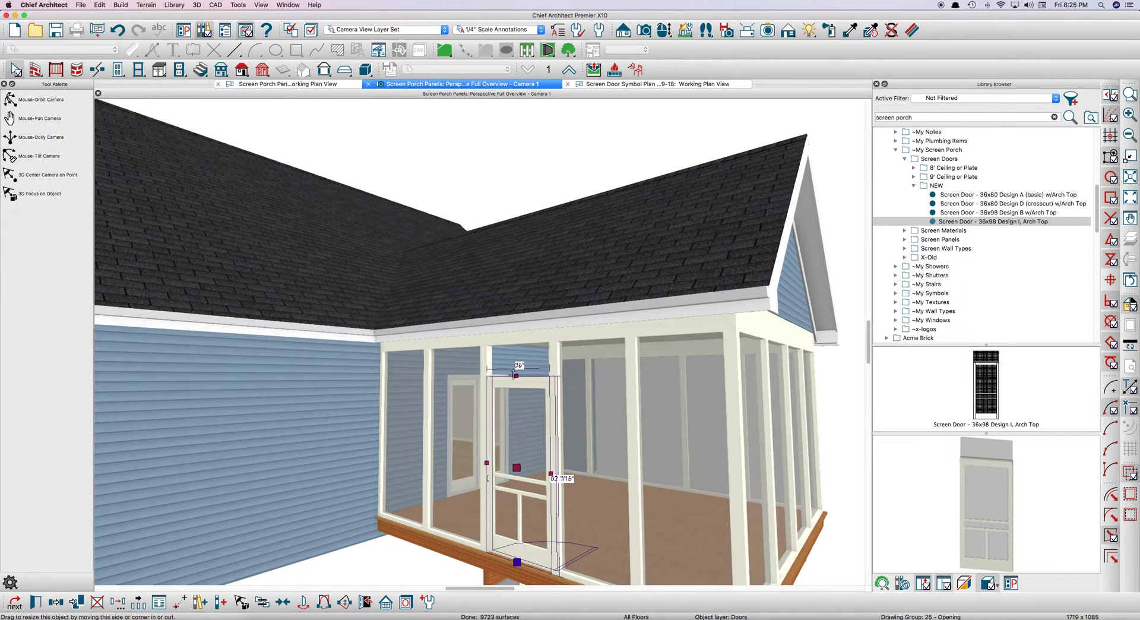
drag(515, 374, 517, 342)
key(Escape)
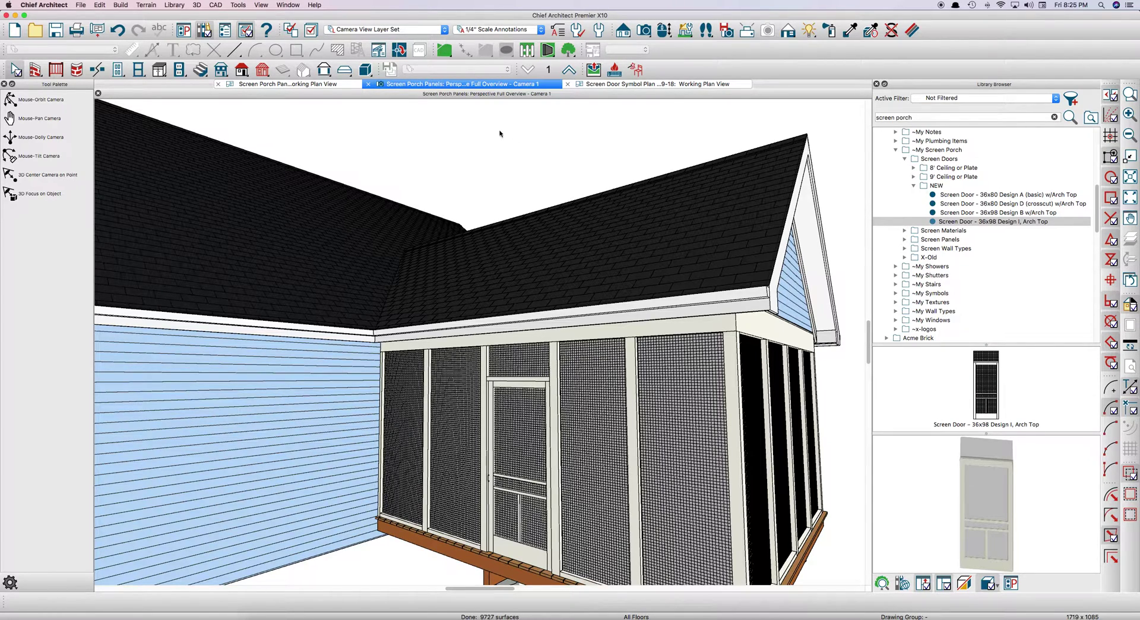
Switch to the Screen Door Symbol Plan and zoom in on the door drawing.
click(628, 84)
scroll(667, 379, up, 1)
scroll(621, 381, up, 1)
scroll(549, 385, up, 1)
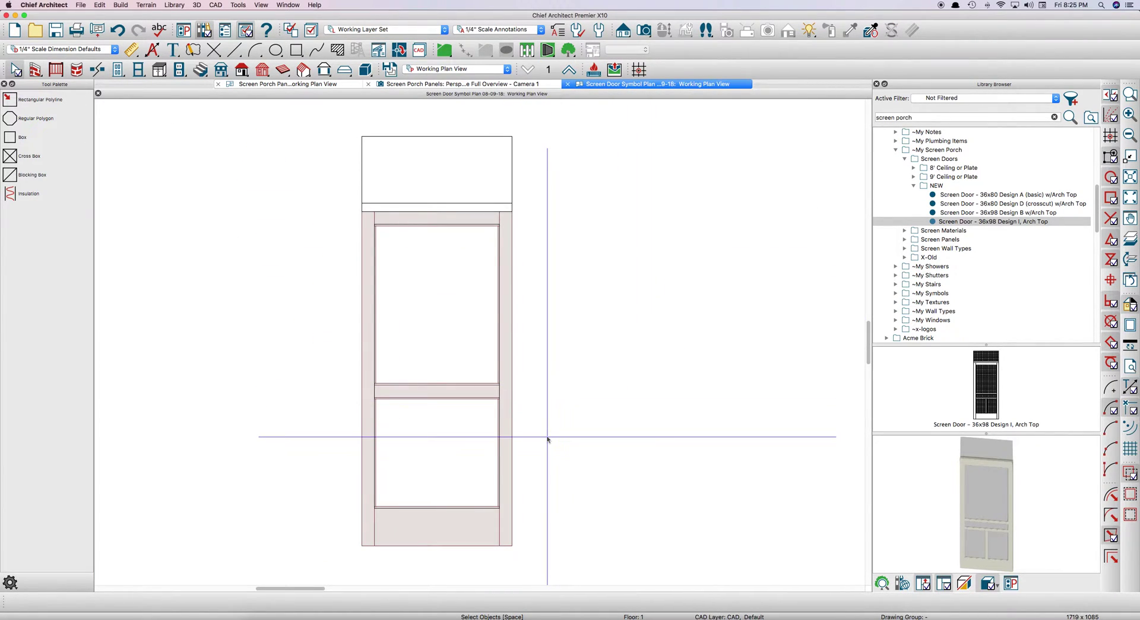
scroll(439, 387, down, 1)
scroll(798, 443, up, 1)
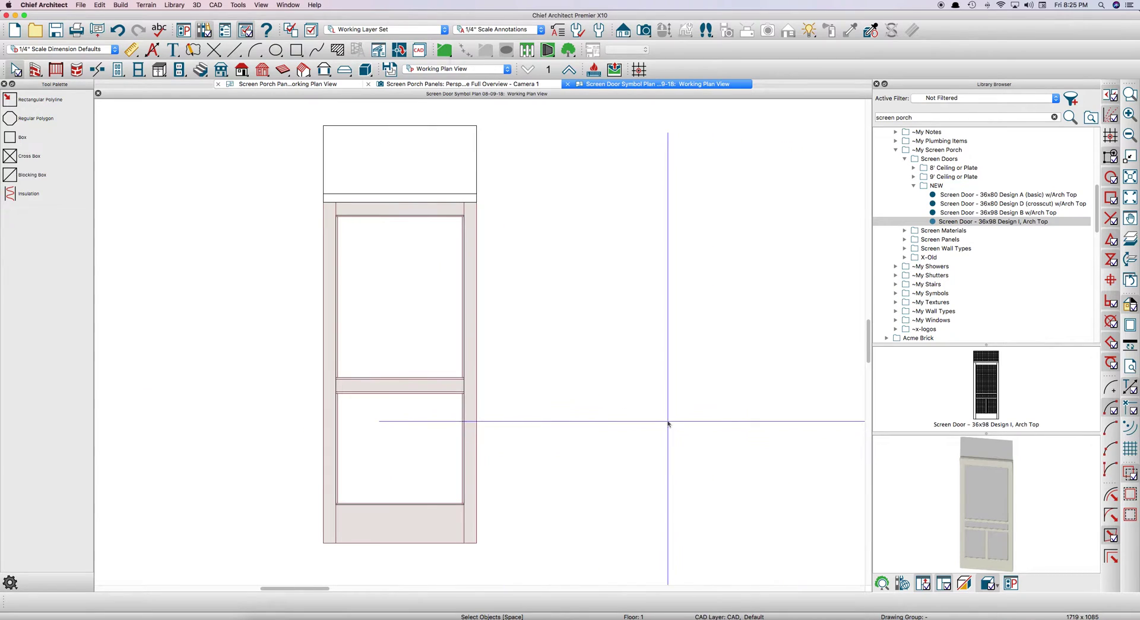
scroll(534, 401, down, 1)
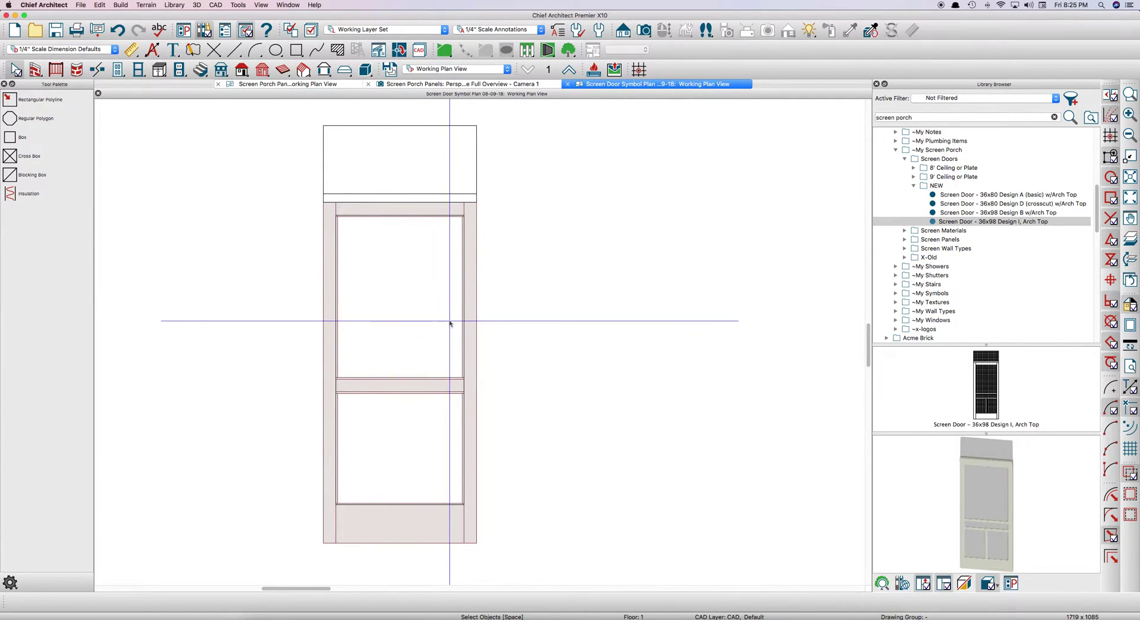
Open a Full Overview 3D view and orbit around the door symbol.
key(F8)
mouse_move(469, 370)
mouse_down()
mouse_move(468, 348)
mouse_move(469, 379)
mouse_up()
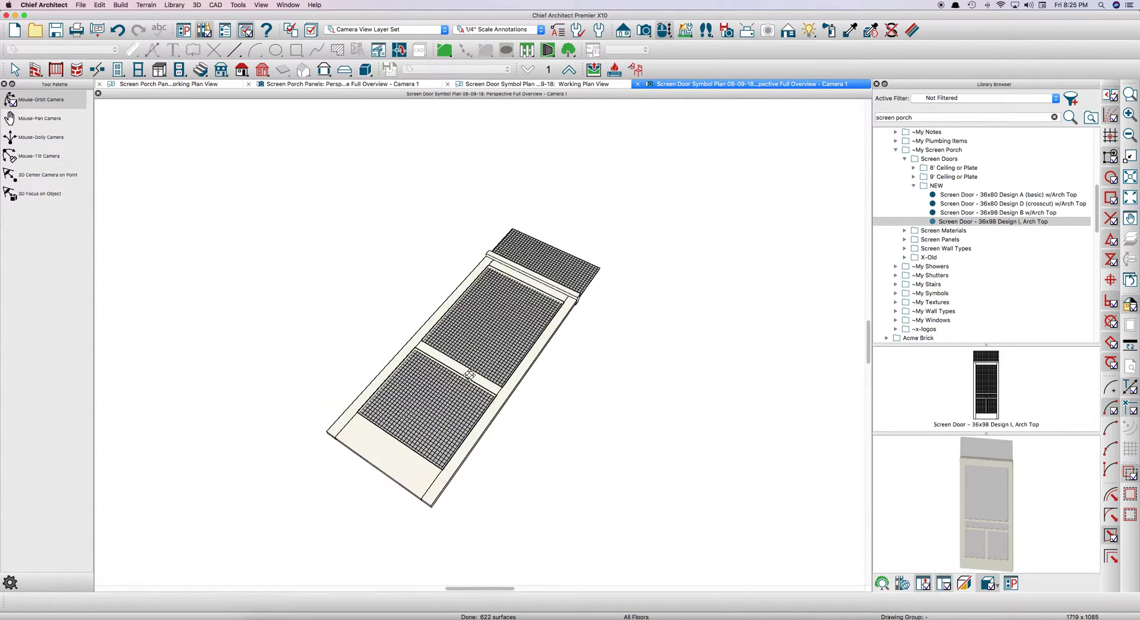
drag(474, 364, 477, 400)
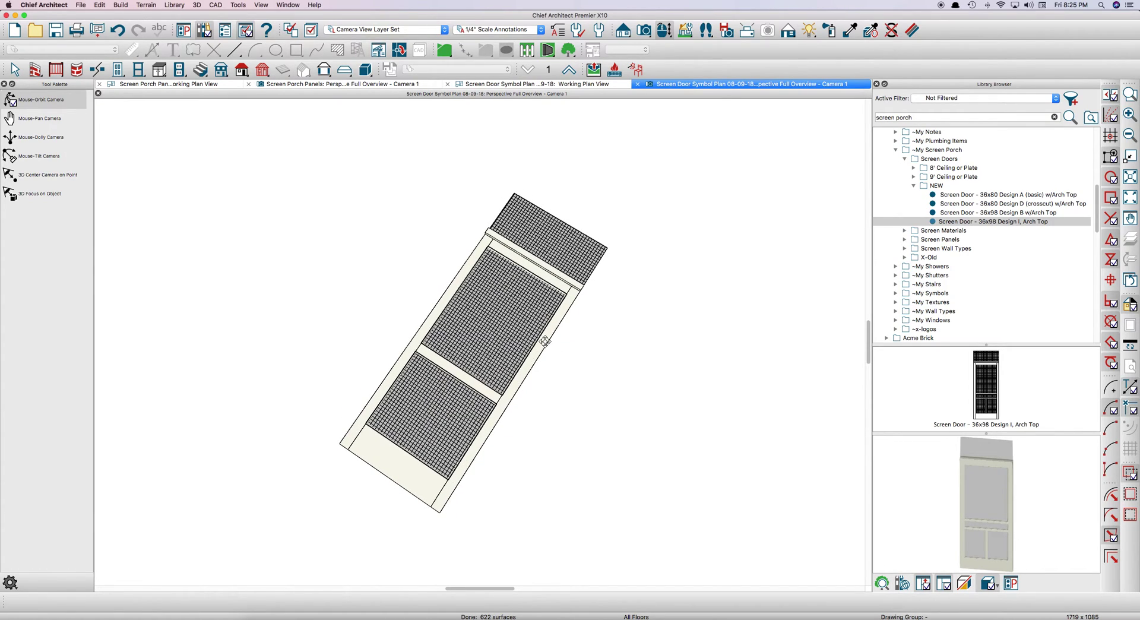
key(space)
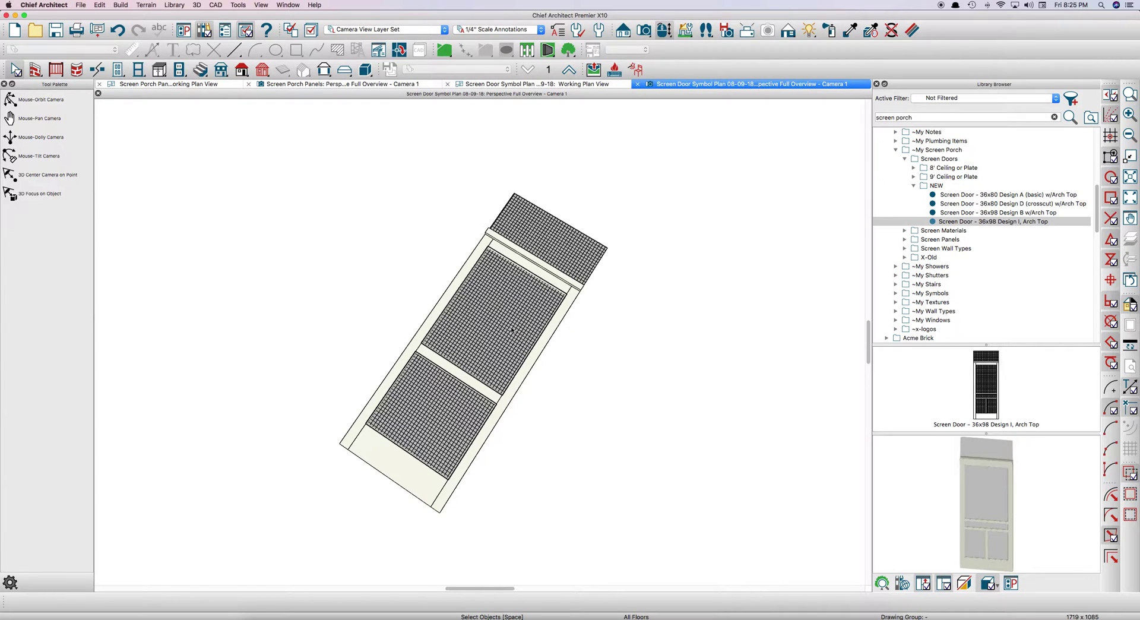
Return to the symbol plan and delete the temporary overview camera.
click(586, 85)
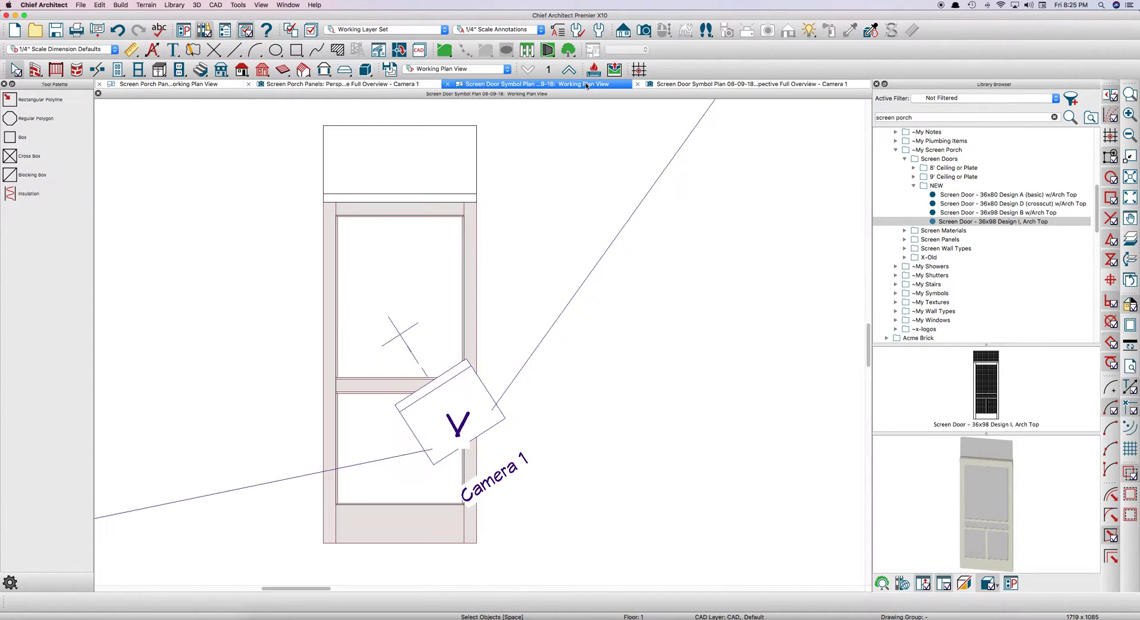
click(458, 409)
key(Delete)
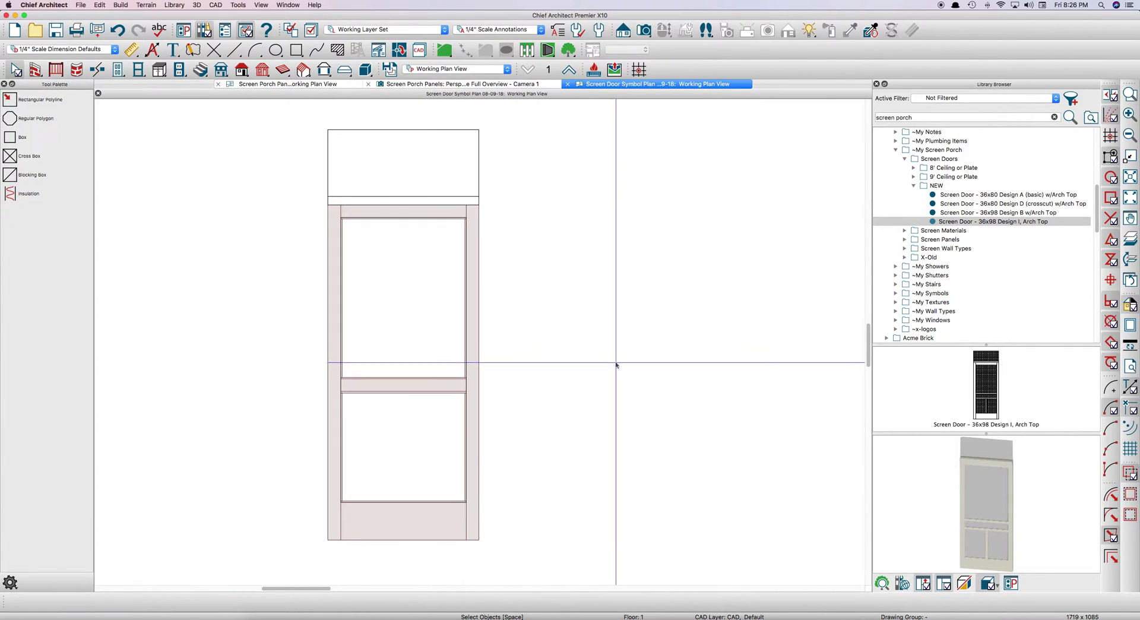
scroll(304, 390, up, 2)
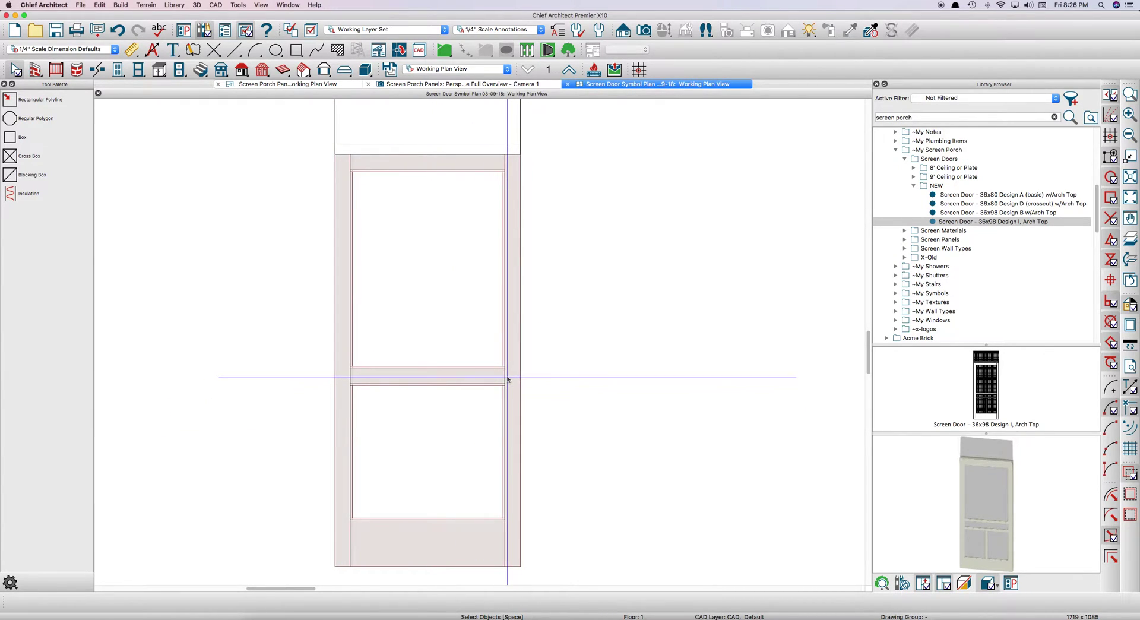
scroll(508, 377, down, 2)
scroll(209, 399, left, 5)
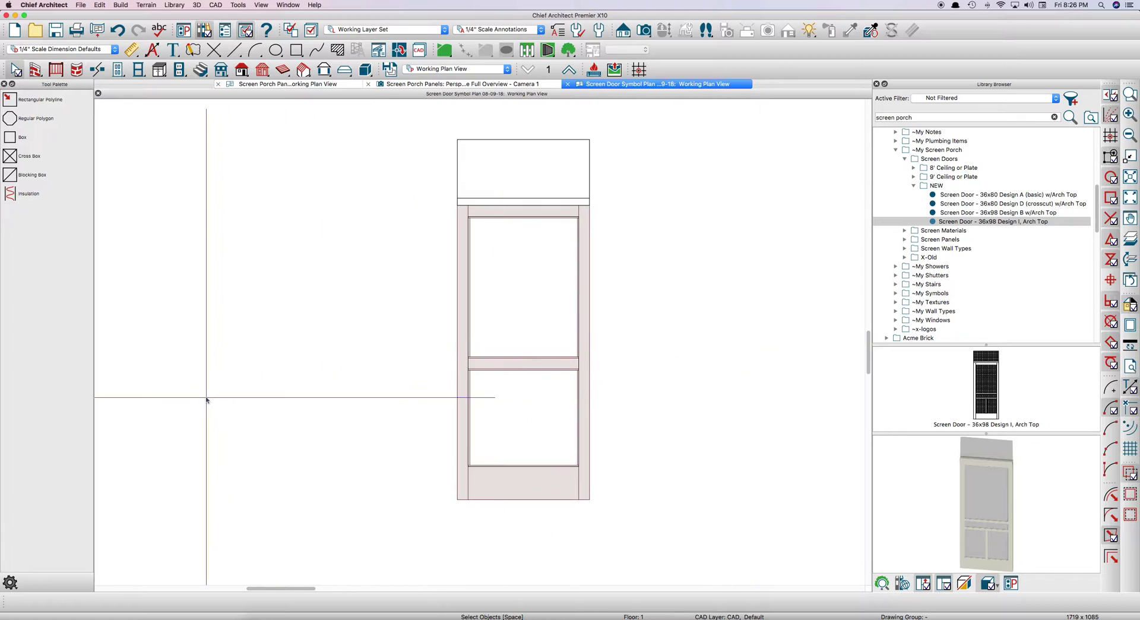
scroll(504, 458, down, 2)
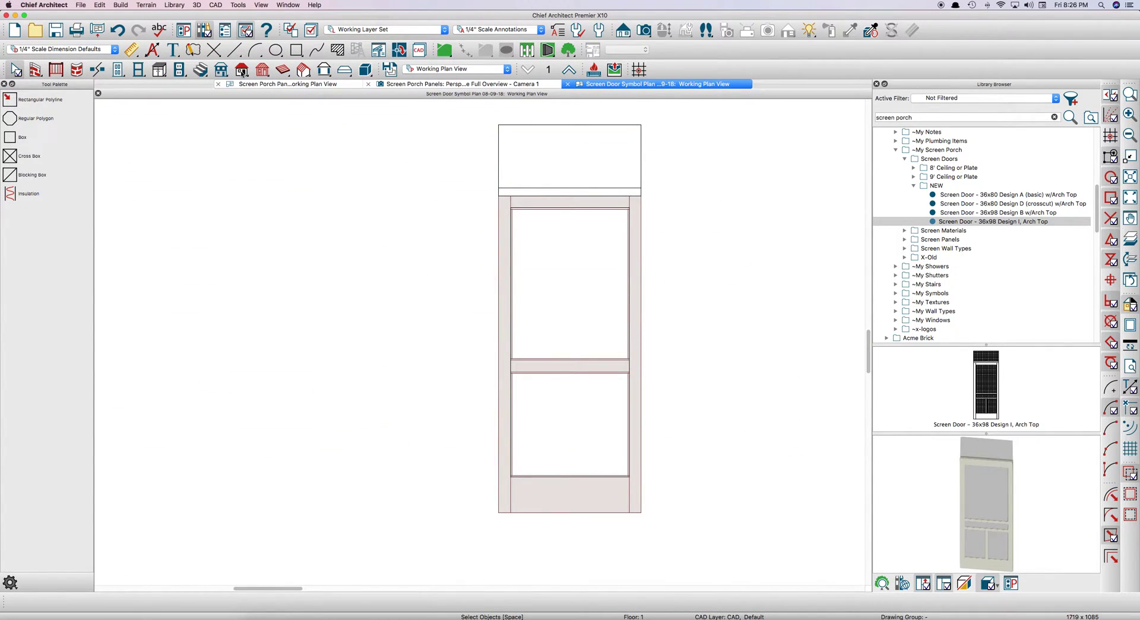
Draw a custom countertop strip sized 3" by 80" to the left of the door drawing.
click(159, 69)
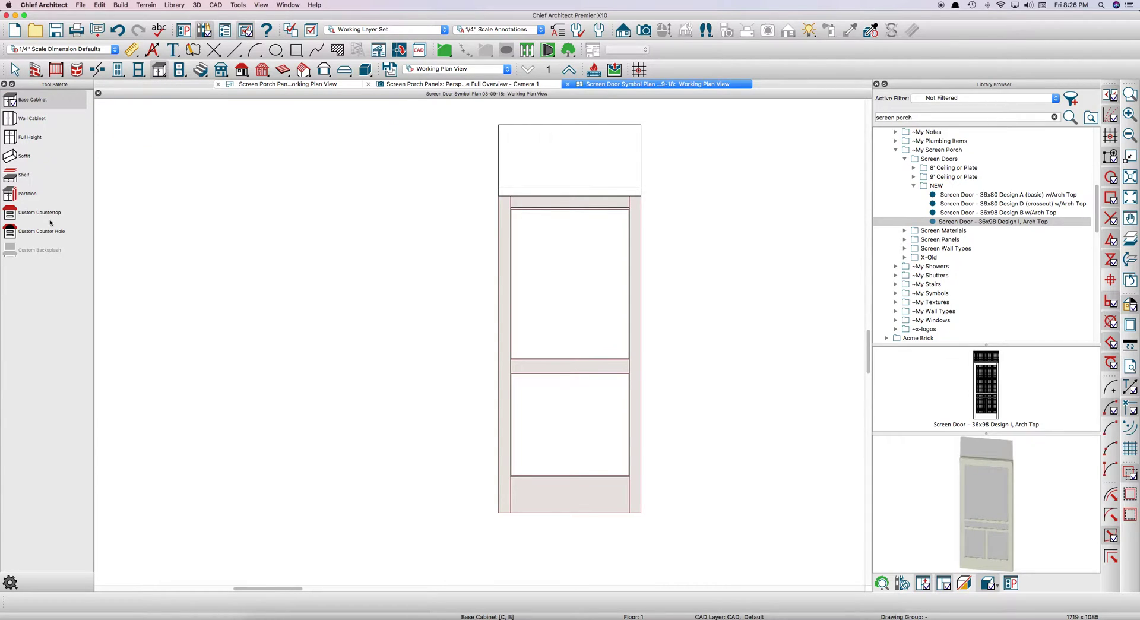
click(42, 226)
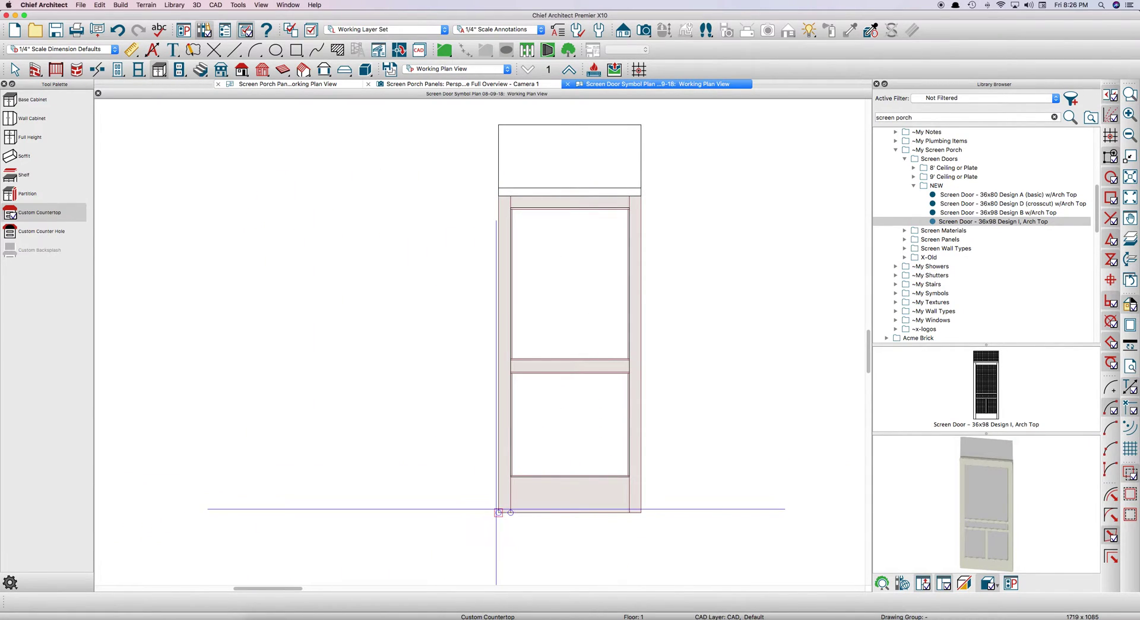
drag(255, 512, 288, 177)
key(Tab)
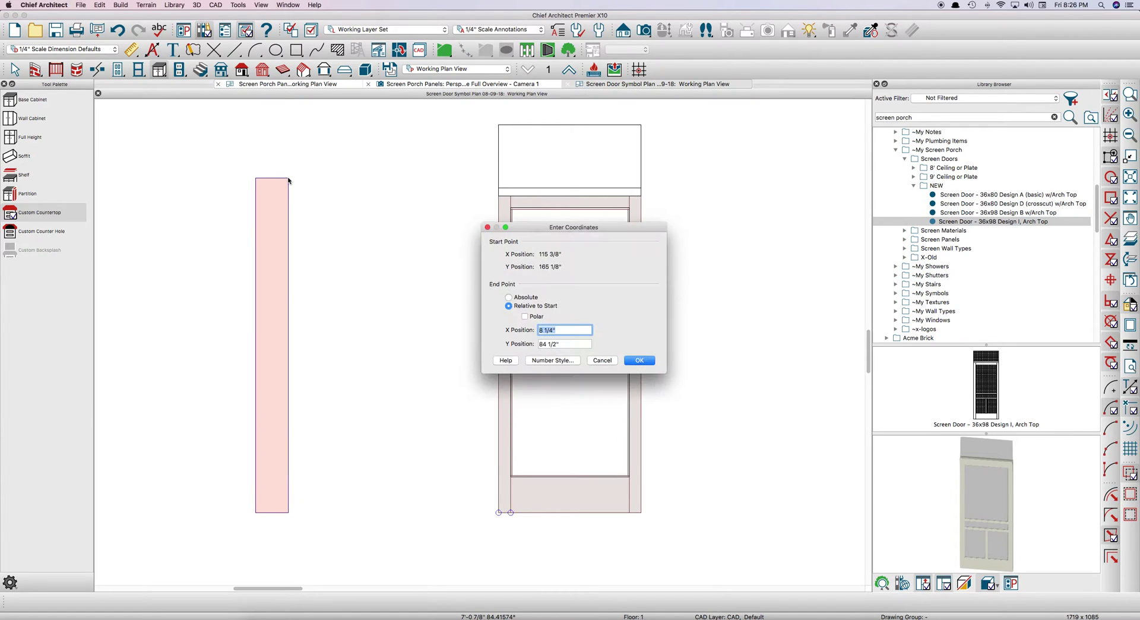
text(3)
key(Tab)
text(80)
key(Tab)
key(Return)
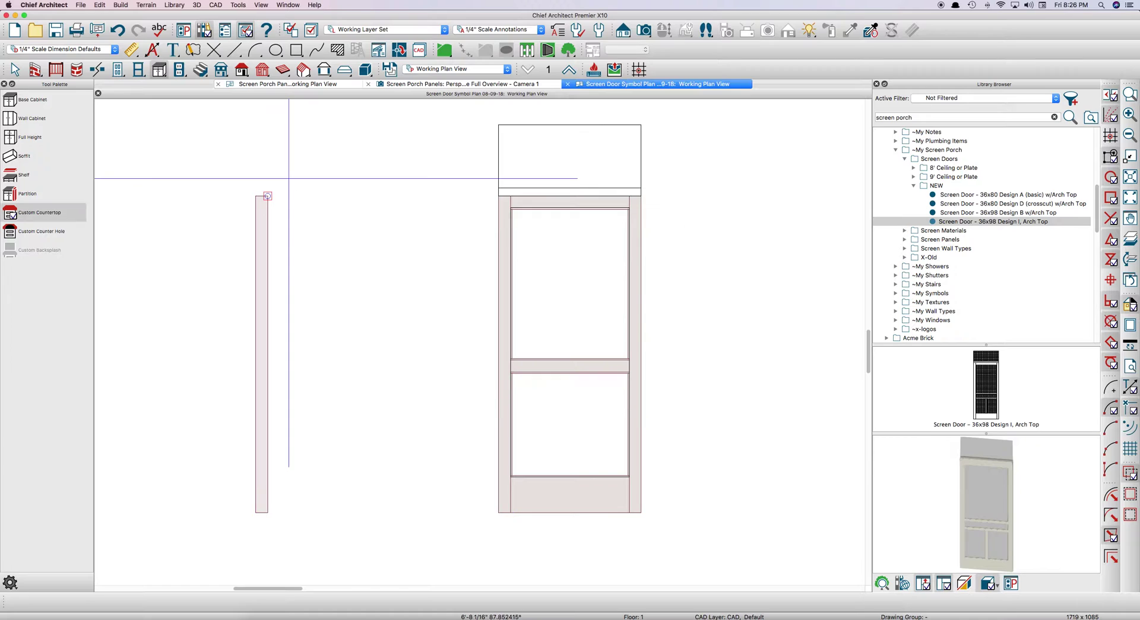
double_click(266, 281)
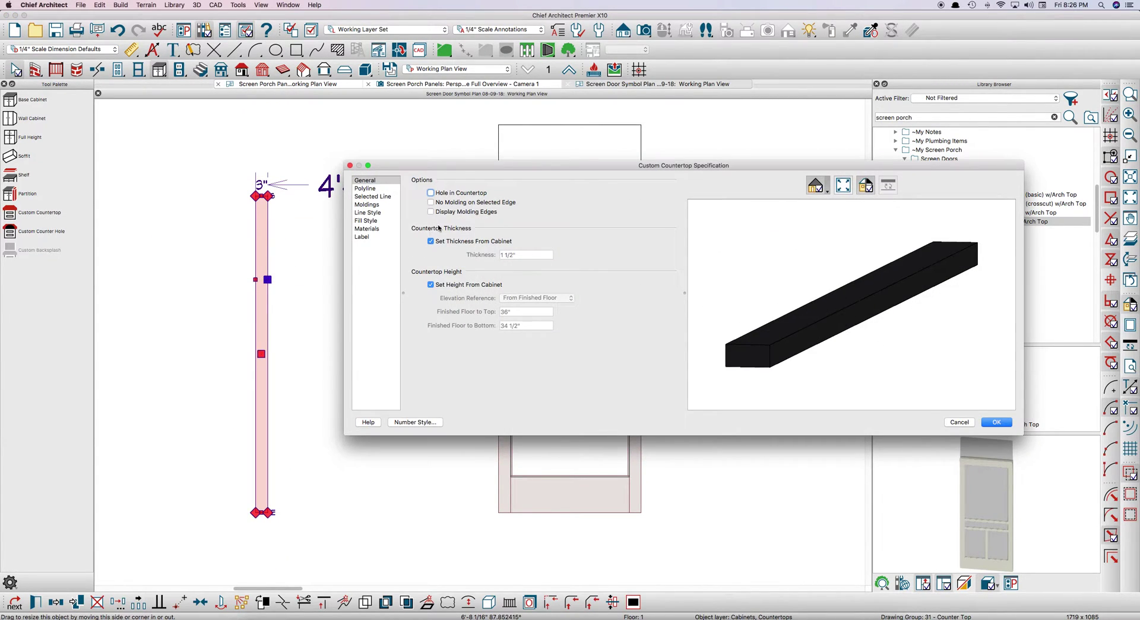
Unlink the strip's thickness and height from the cabinet and set an absolute bottom elevation of 0.
click(431, 241)
click(431, 285)
click(522, 254)
key(Tab)
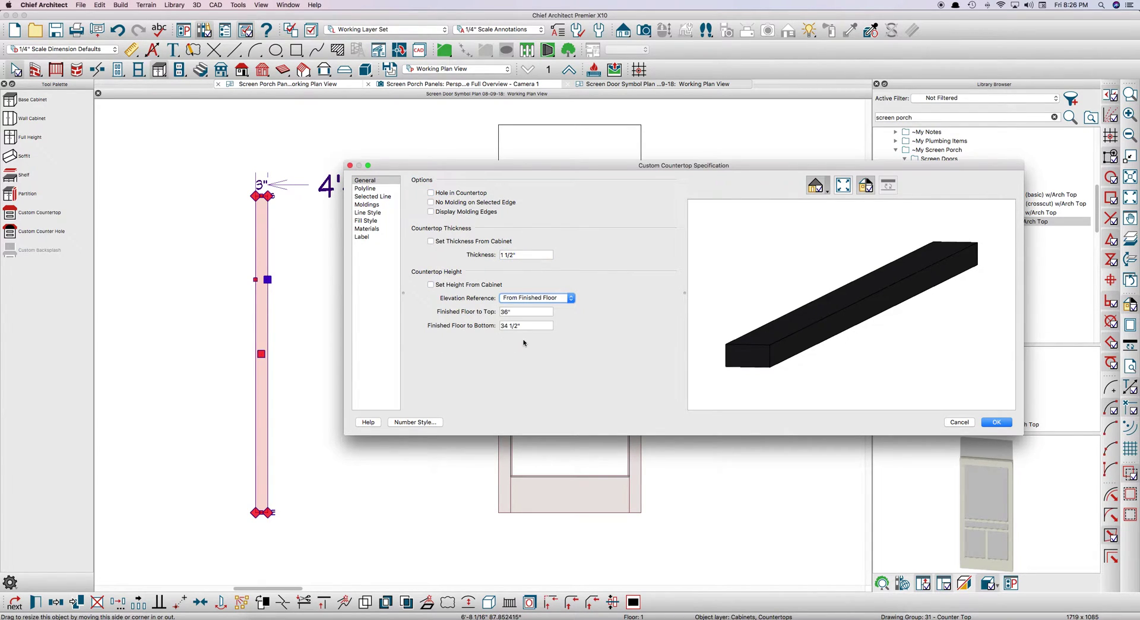
key(Up)
key(Tab)
key(Tab)
text(0)
key(Tab)
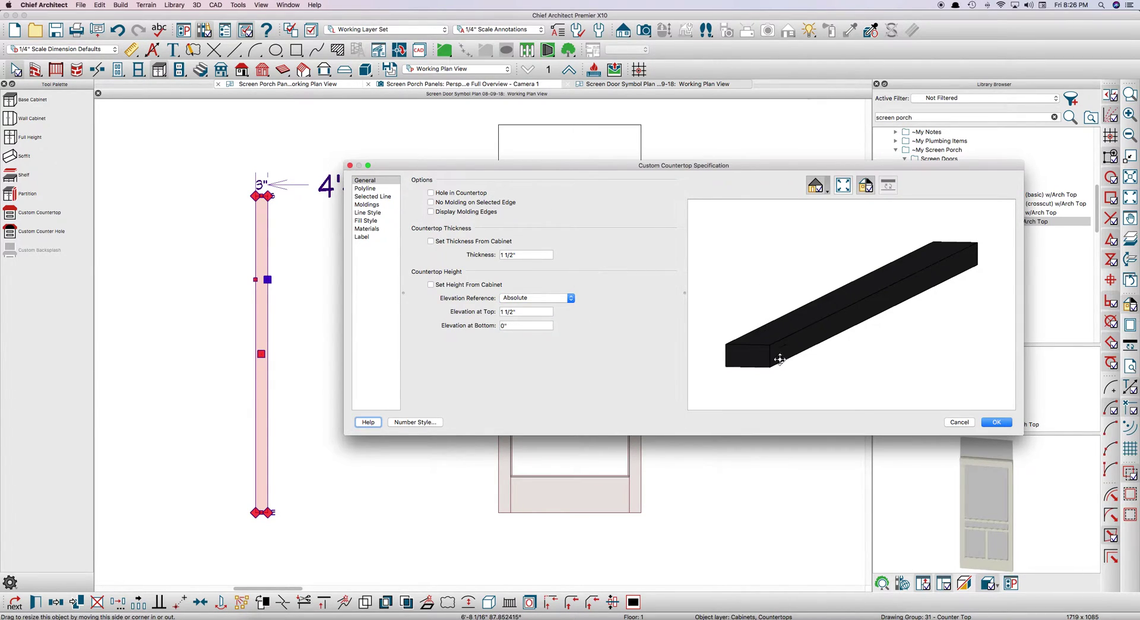
Give the strip the Color - Bone material and view the post in a 3D overview.
click(376, 237)
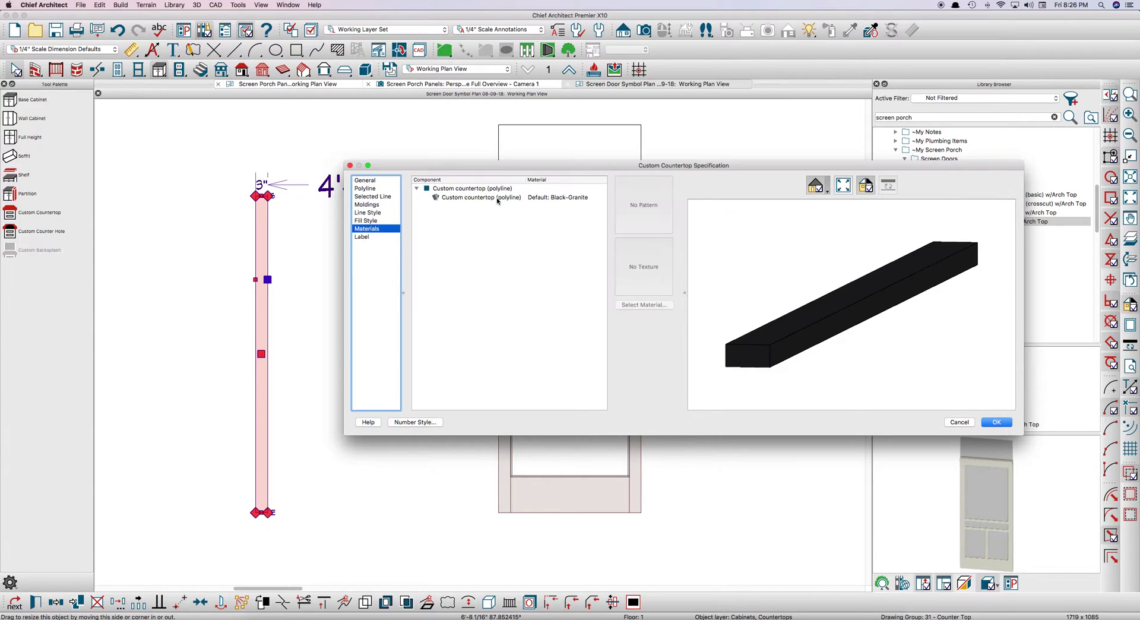
click(644, 284)
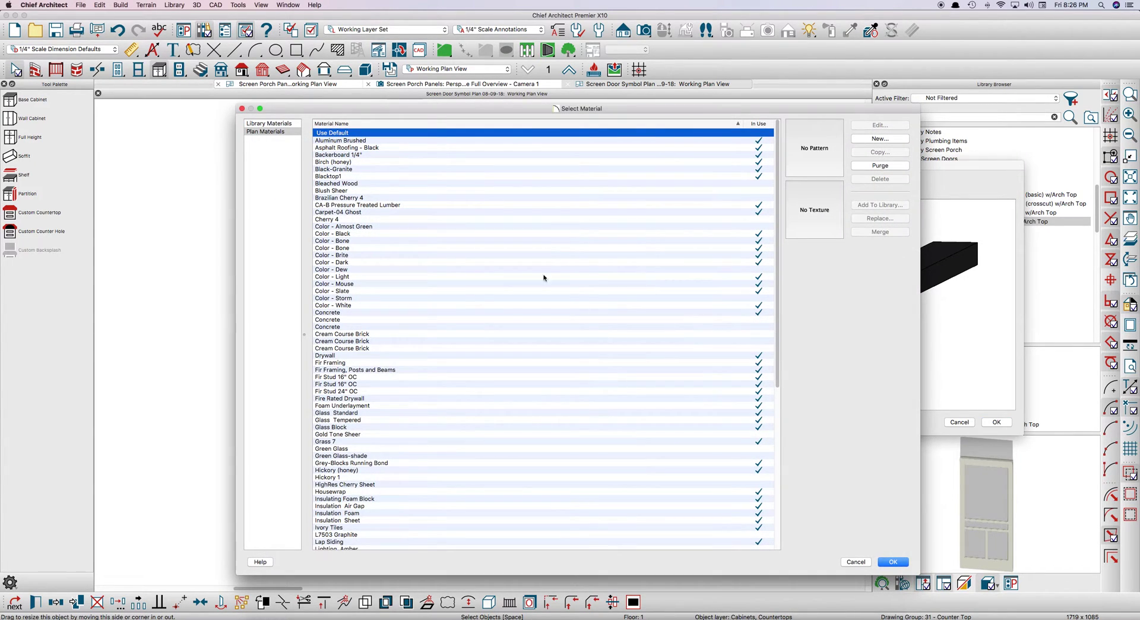
click(343, 241)
click(904, 560)
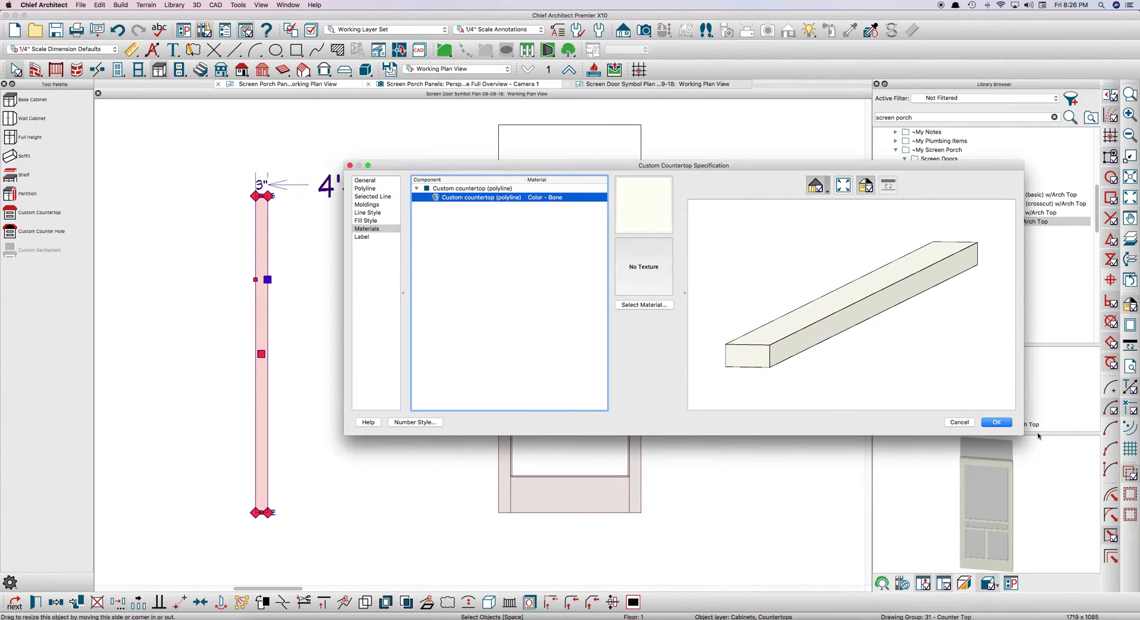
click(1004, 423)
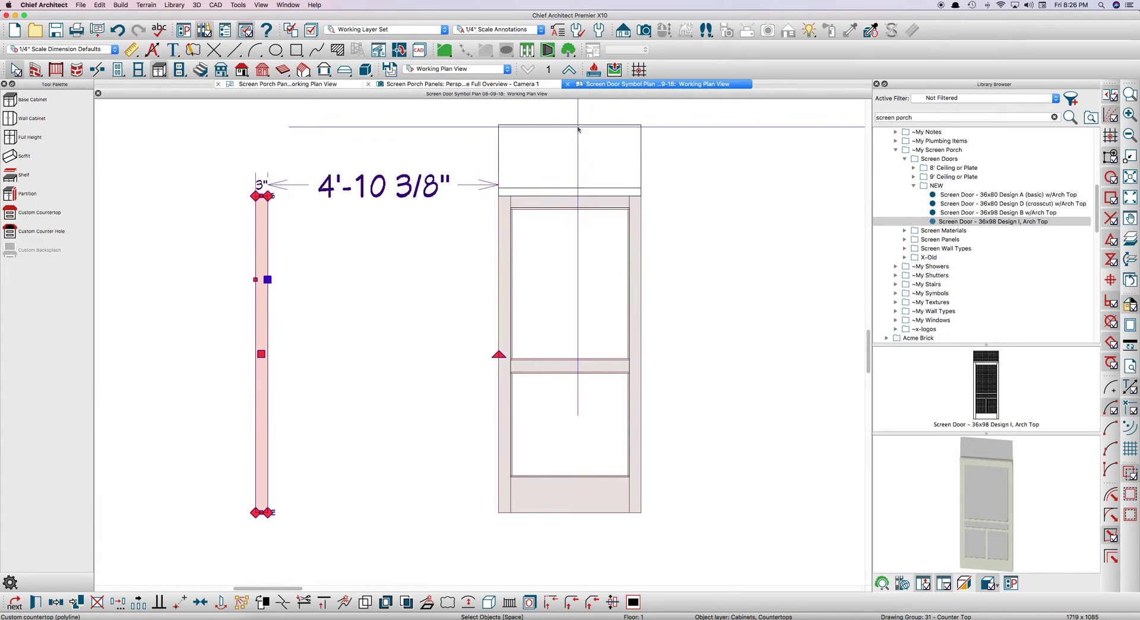
drag(525, 317, 506, 361)
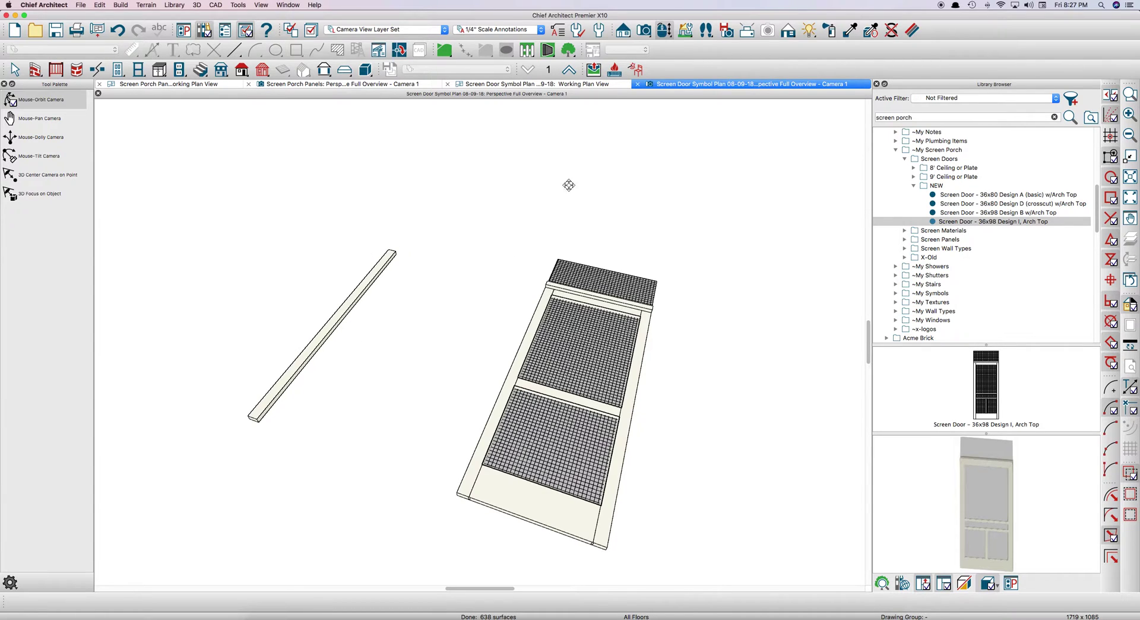
Copy the post 36 inches to the right using Transform/Replicate.
click(637, 85)
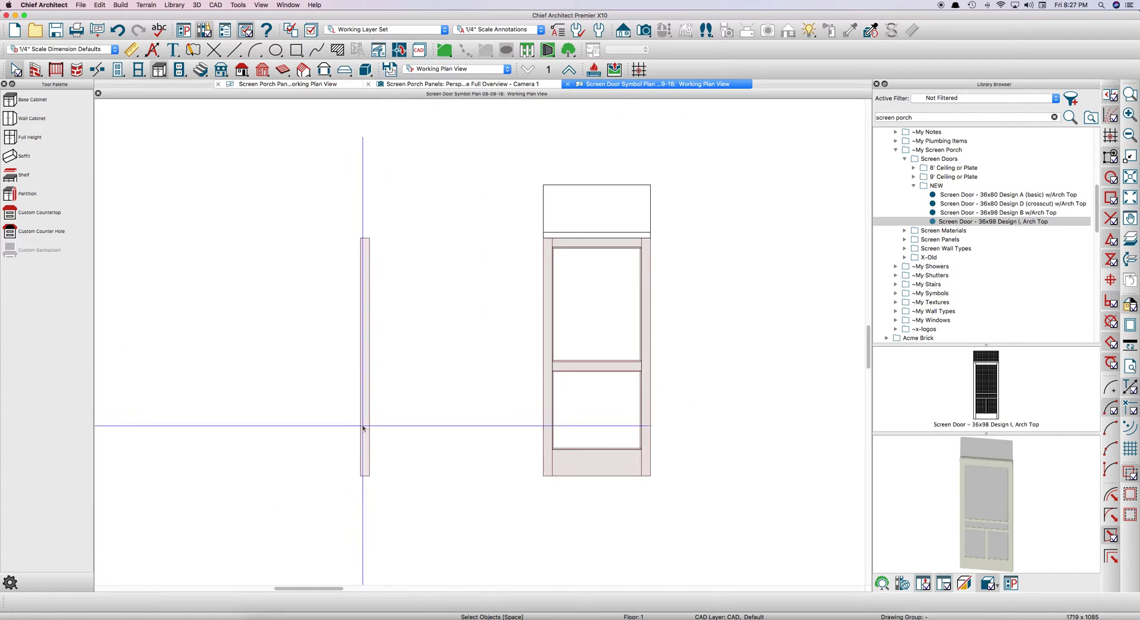
click(363, 434)
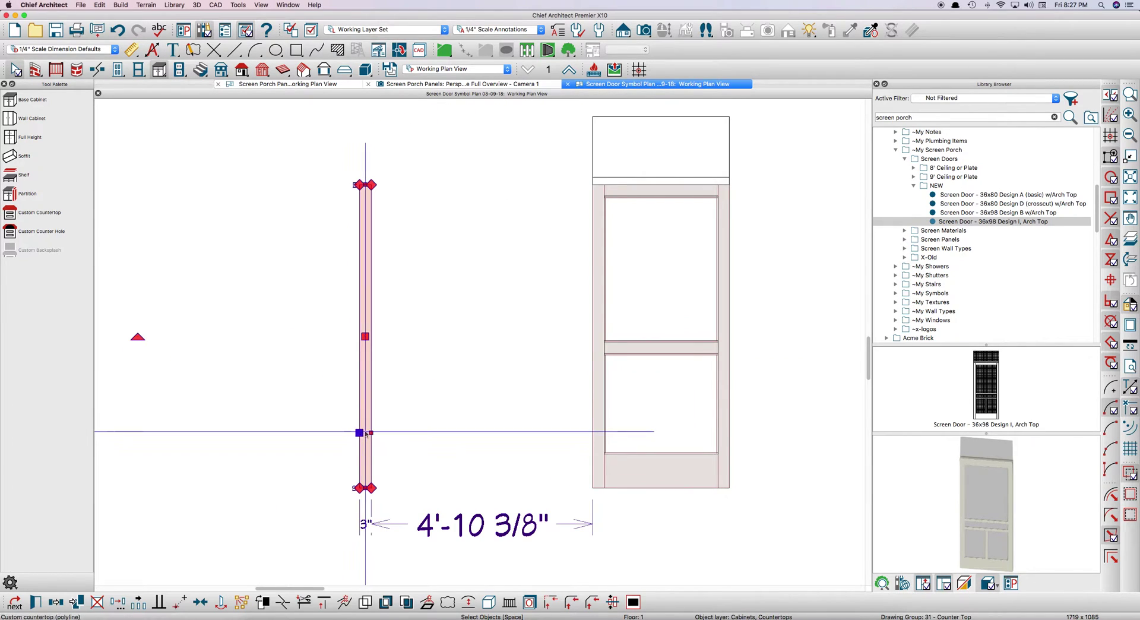
key(t)
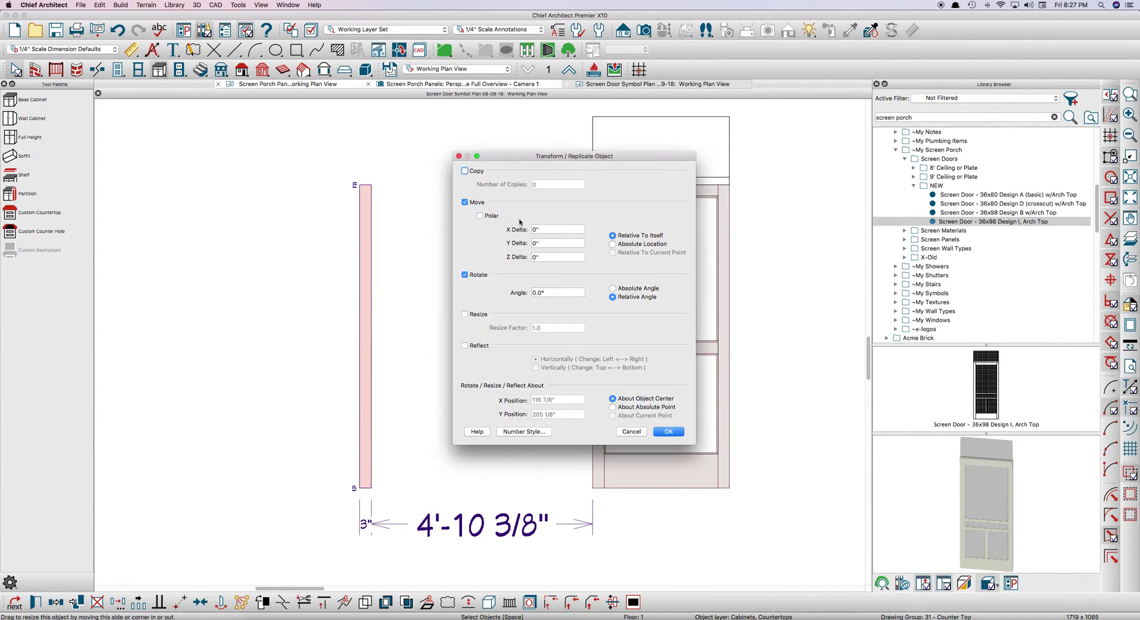
click(465, 171)
double_click(547, 230)
text(6)
key(Tab)
key(Return)
key(Escape)
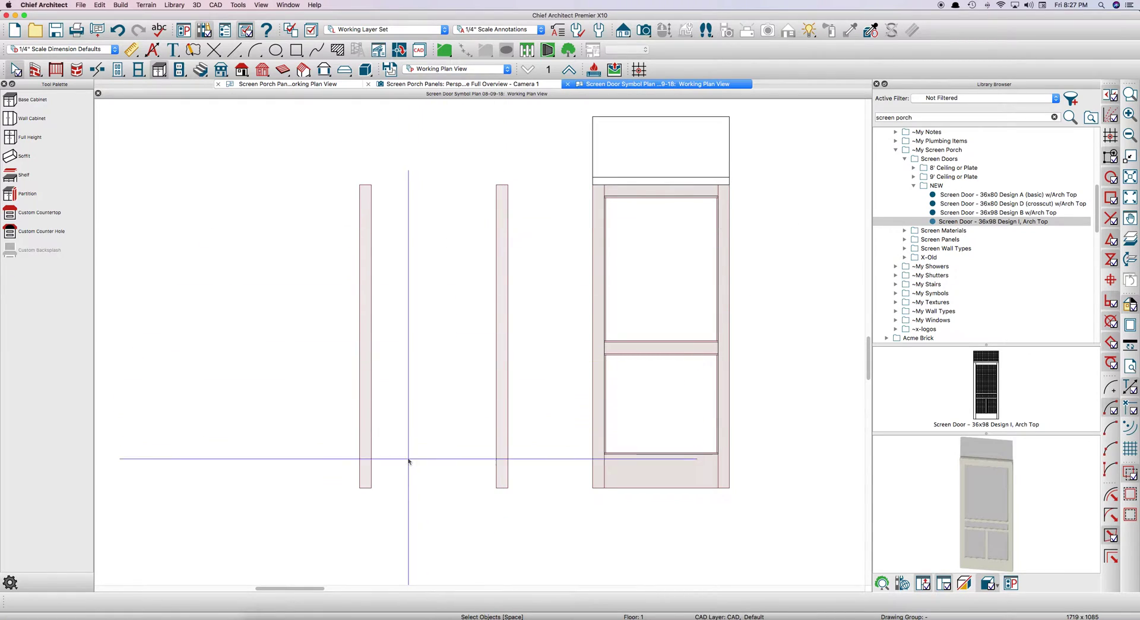
scroll(407, 499, up, 1)
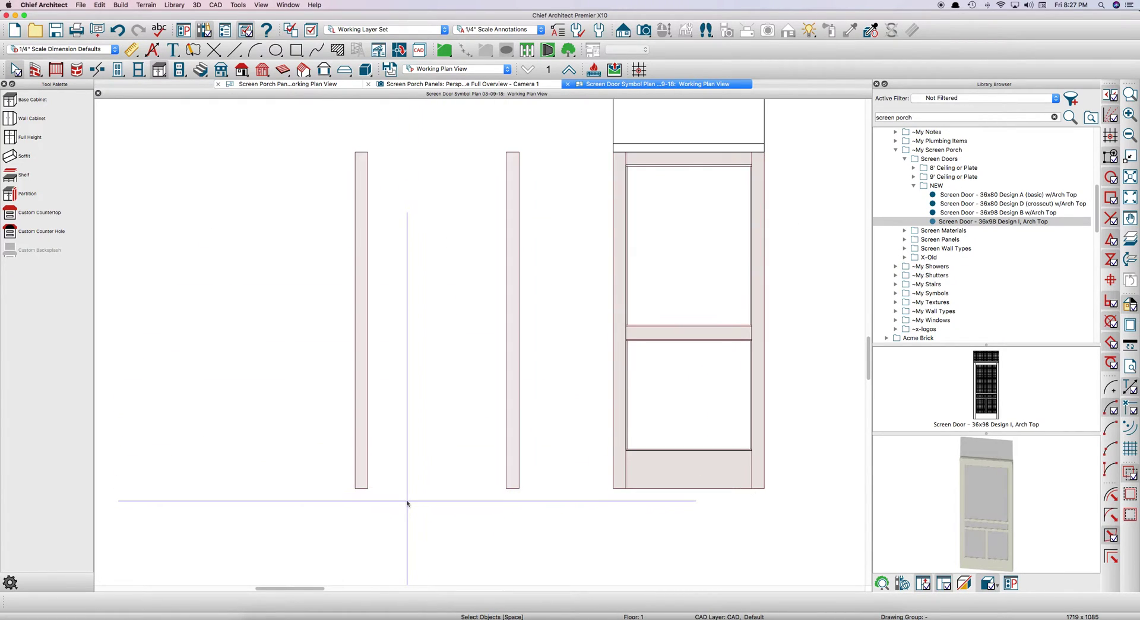
Make a copy of the left post rotated 90° to lie horizontally.
click(512, 436)
key(Escape)
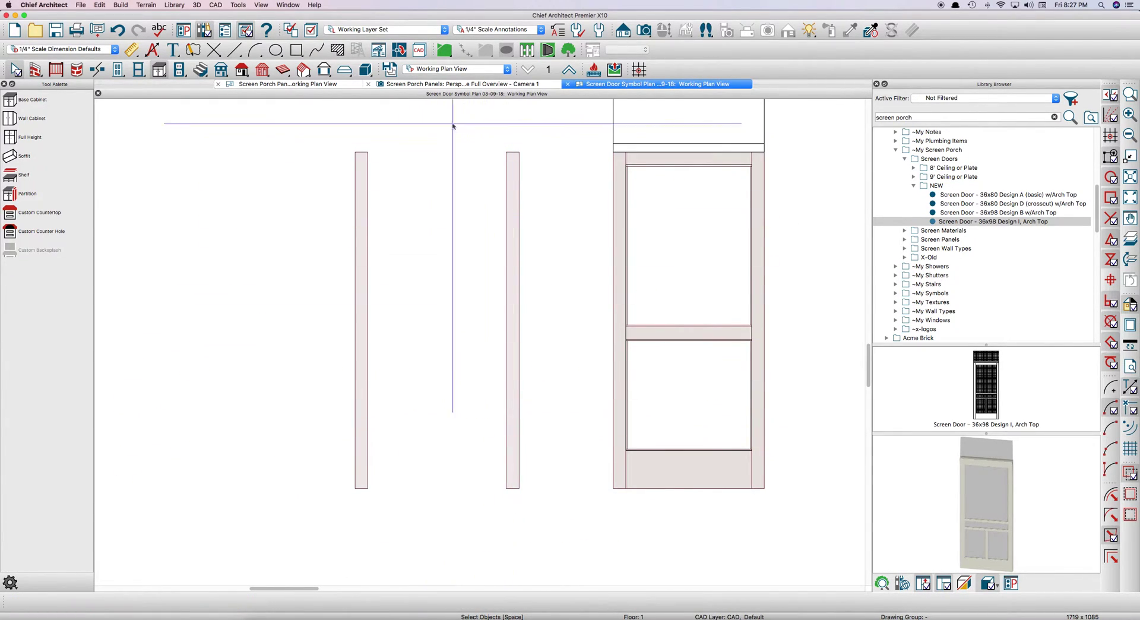
click(368, 312)
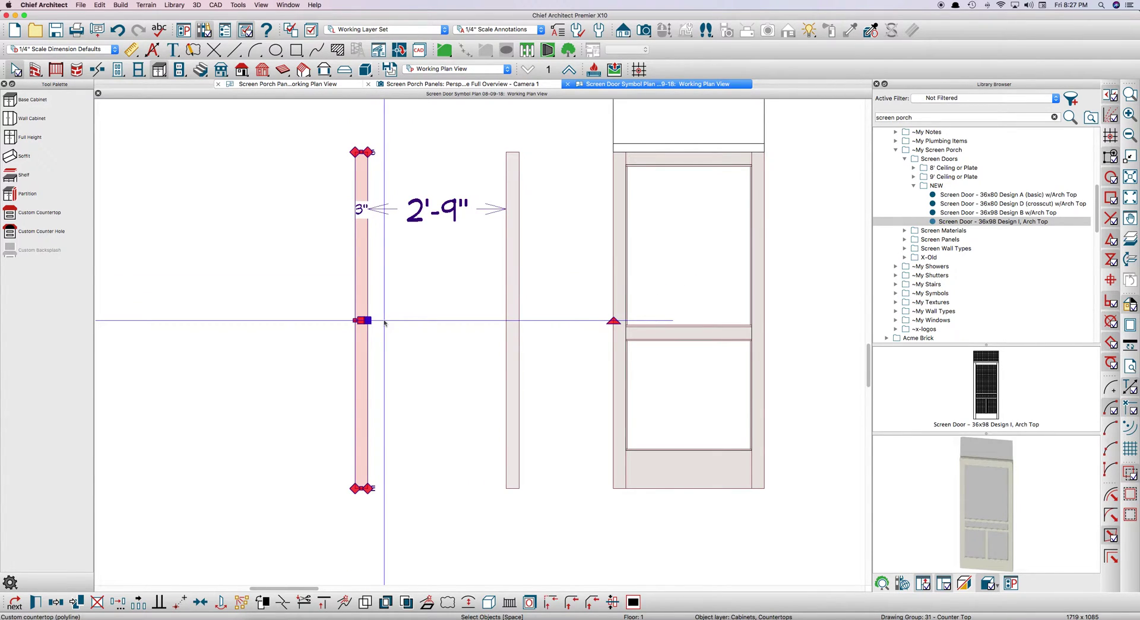
key(ctrl+t)
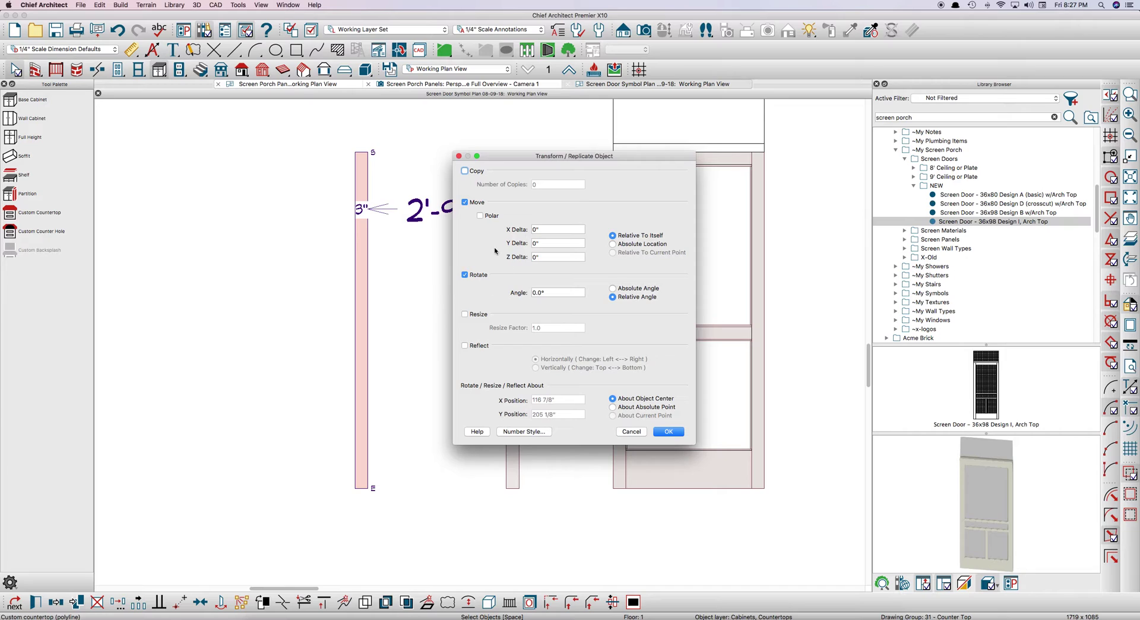
click(465, 171)
key(Tab)
key(Tab)
key(Tab)
key(Tab)
key(Tab)
key(Tab)
key(Tab)
key(Tab)
text(9)
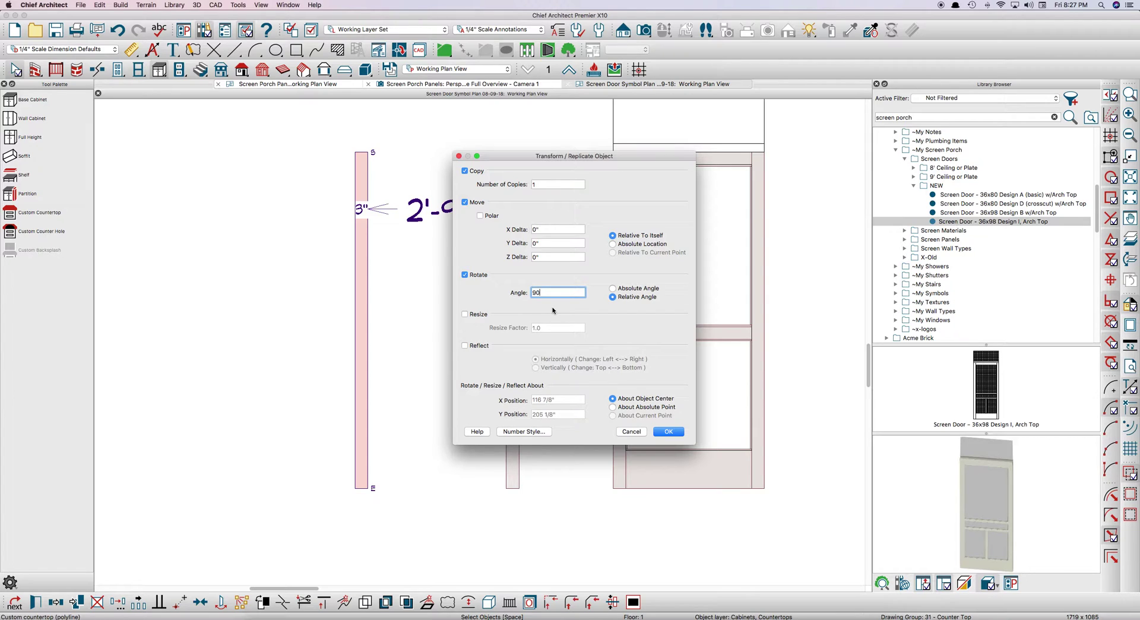
key(Return)
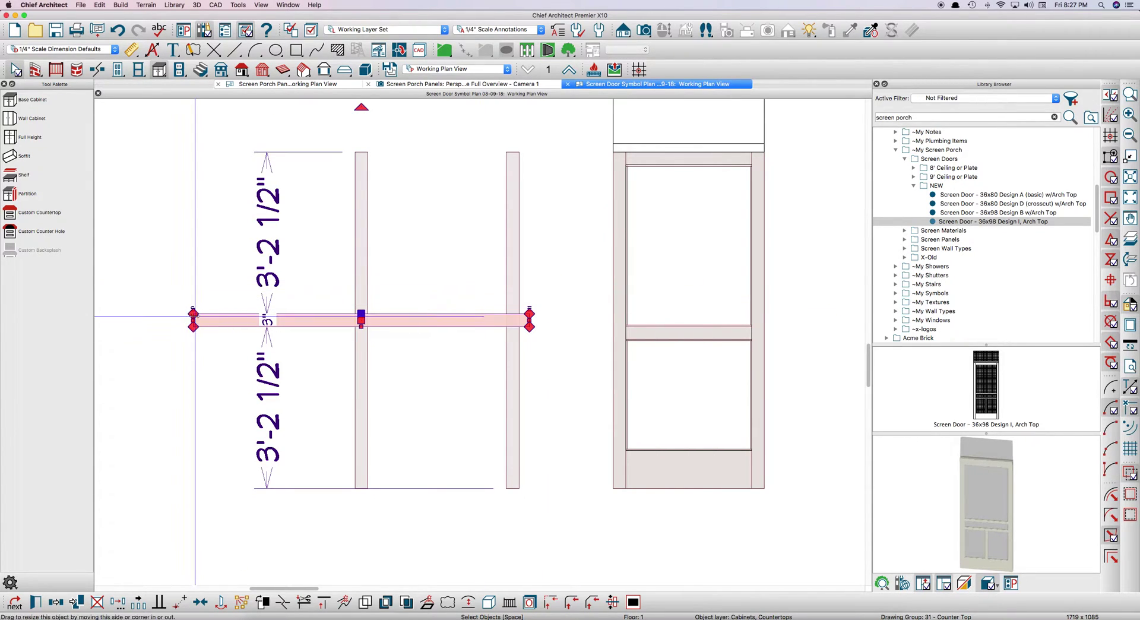
Trim the horizontal piece to fit between the posts and move it up as the top rail.
drag(194, 316, 367, 321)
drag(529, 320, 503, 320)
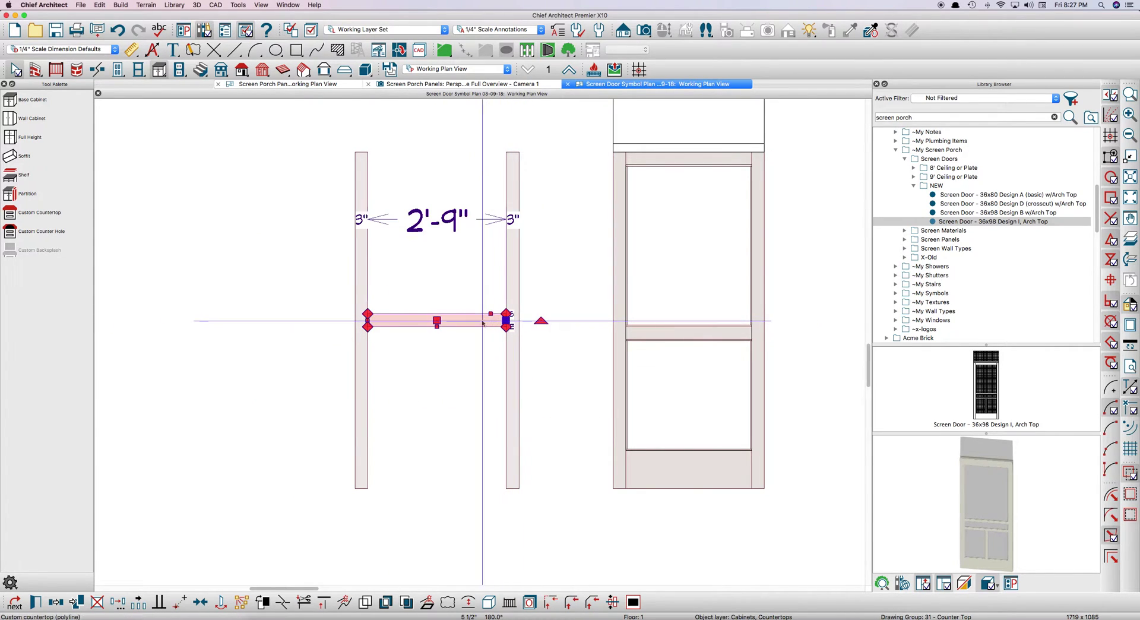
click(509, 312)
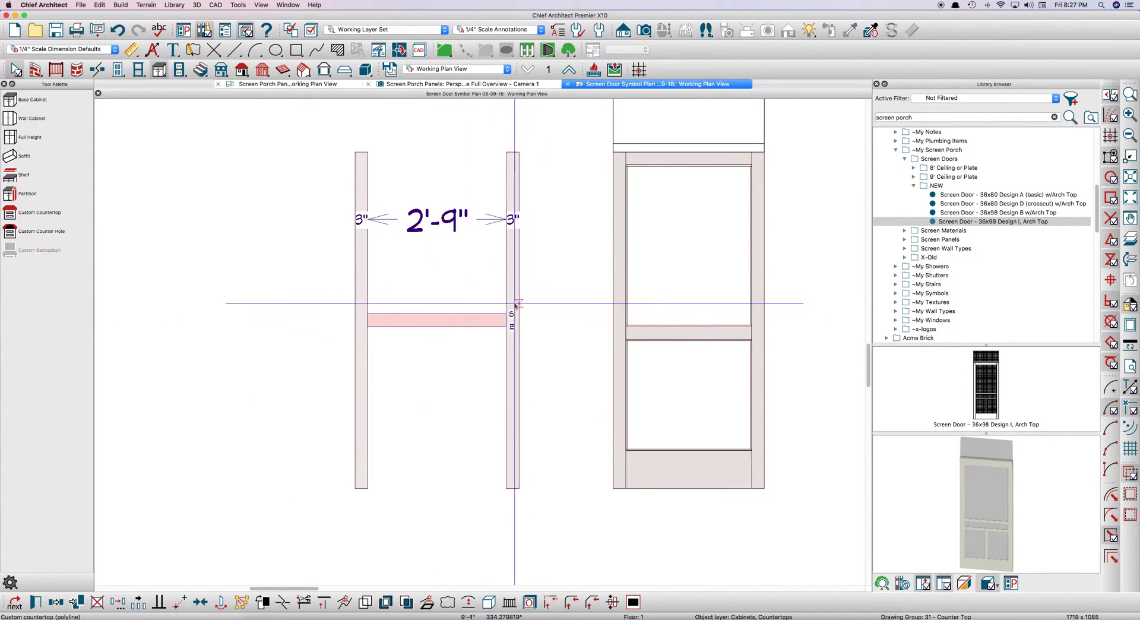
mouse_move(509, 311)
mouse_down()
mouse_move(502, 159)
mouse_move(487, 157)
mouse_up()
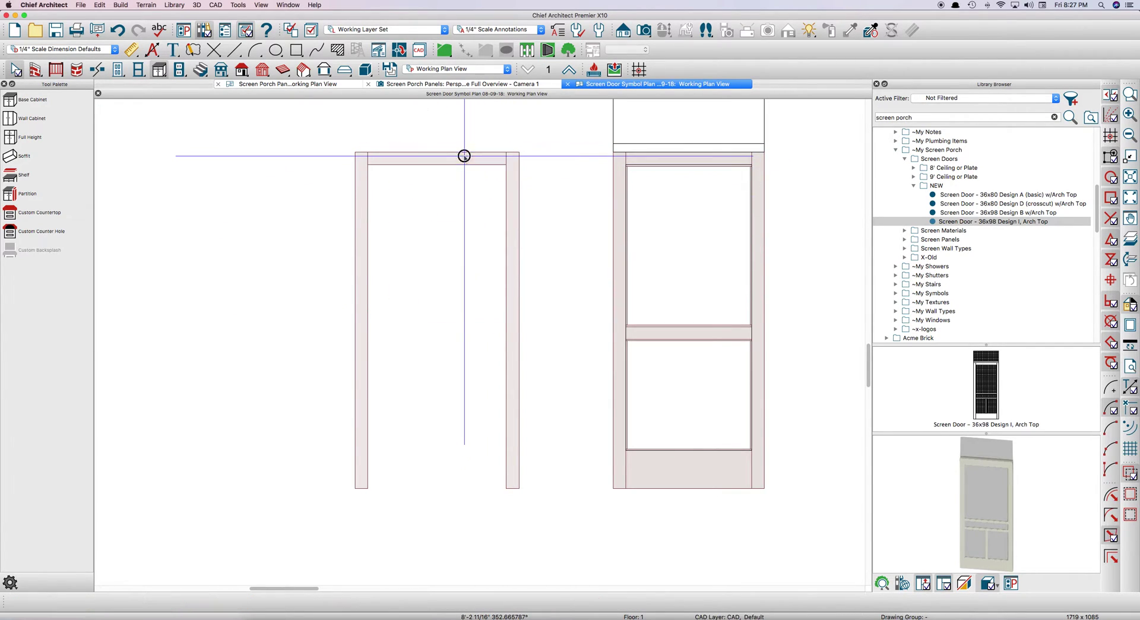
click(482, 185)
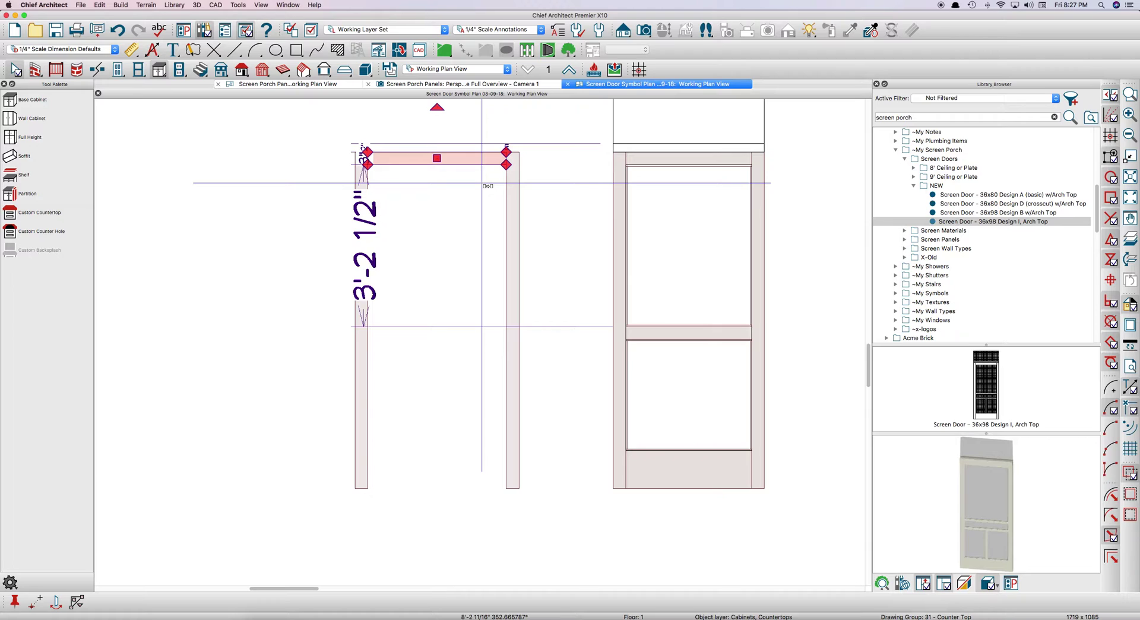
click(487, 186)
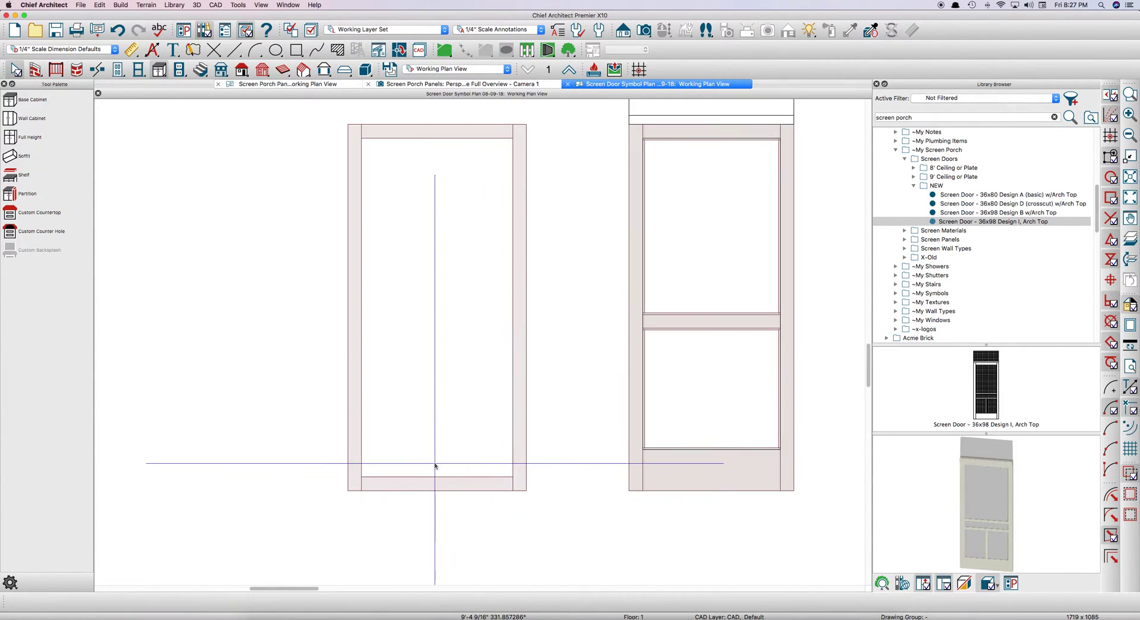
Edit the bottom rail's depth dimension to make it deeper.
click(422, 481)
scroll(422, 481, up, 2)
scroll(416, 484, up, 1)
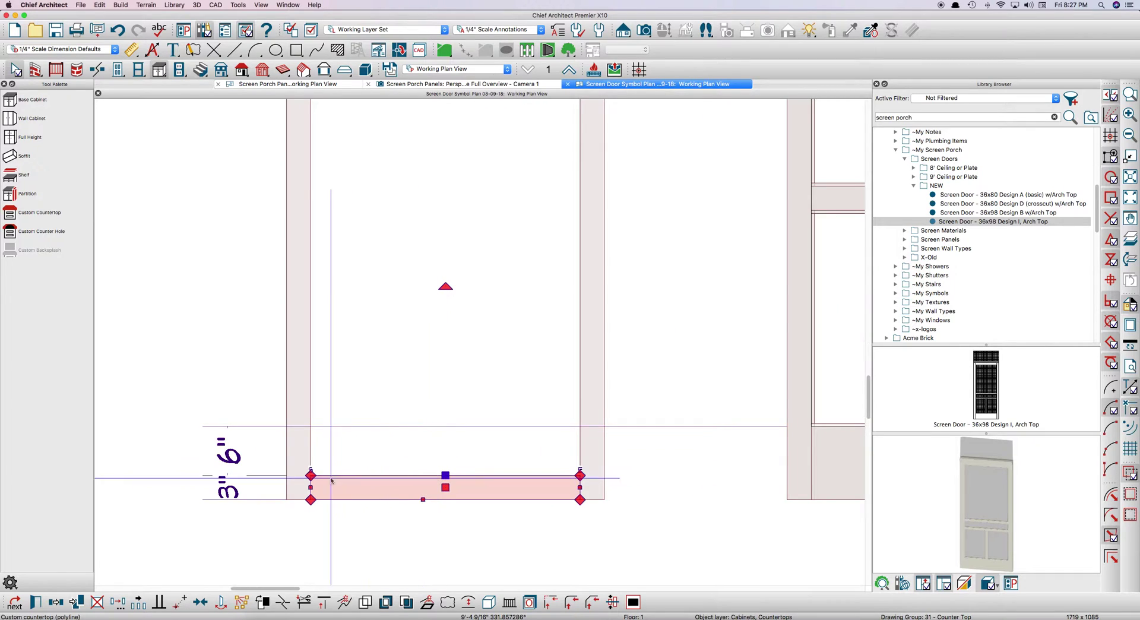
scroll(222, 487, up, 2)
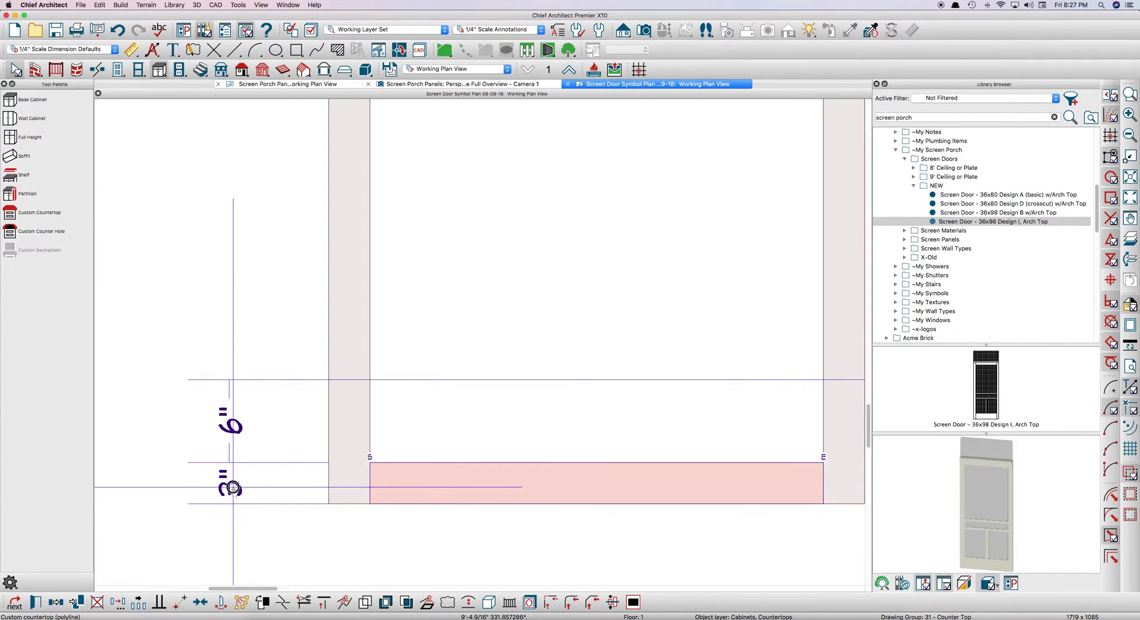
click(232, 487)
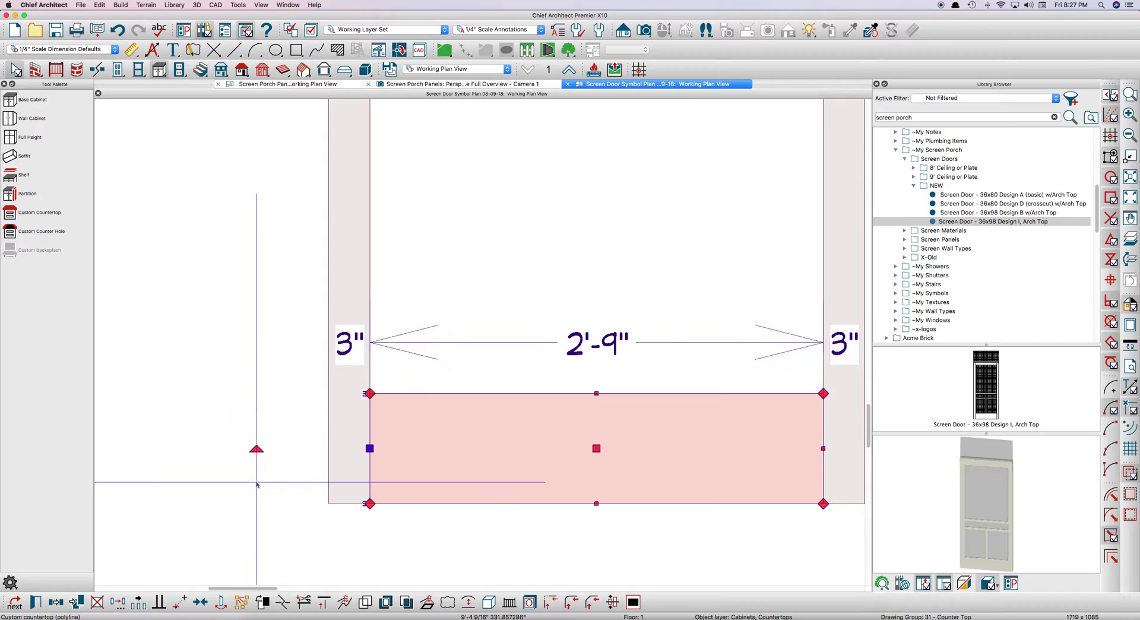
click(254, 446)
scroll(446, 464, down, 3)
scroll(481, 416, down, 1)
scroll(481, 416, down, 1)
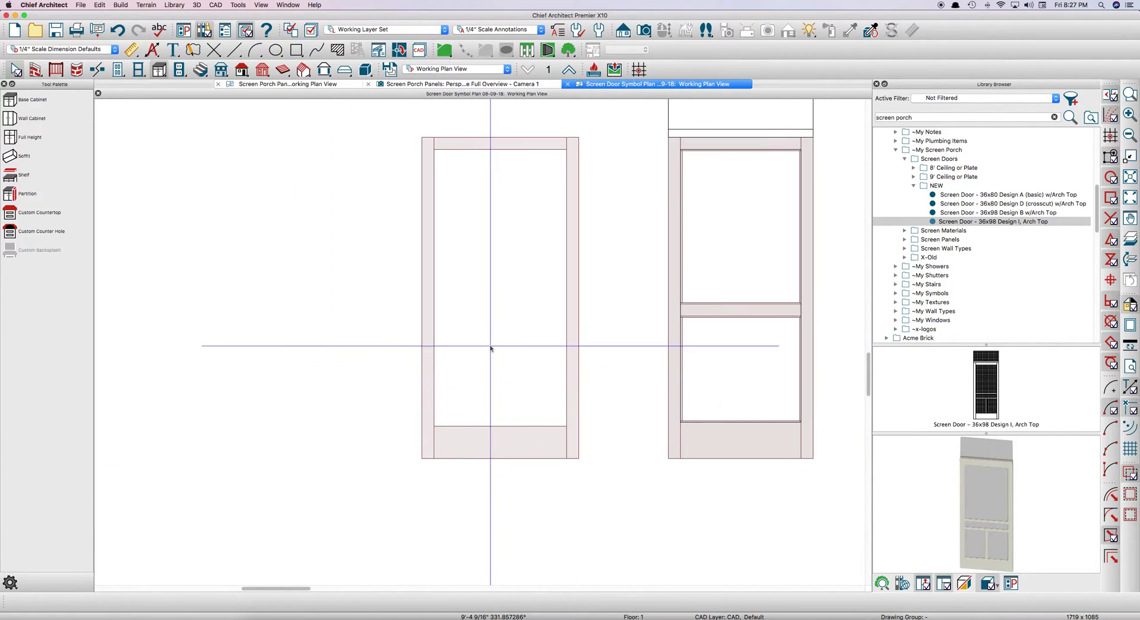
scroll(469, 172, up, 1)
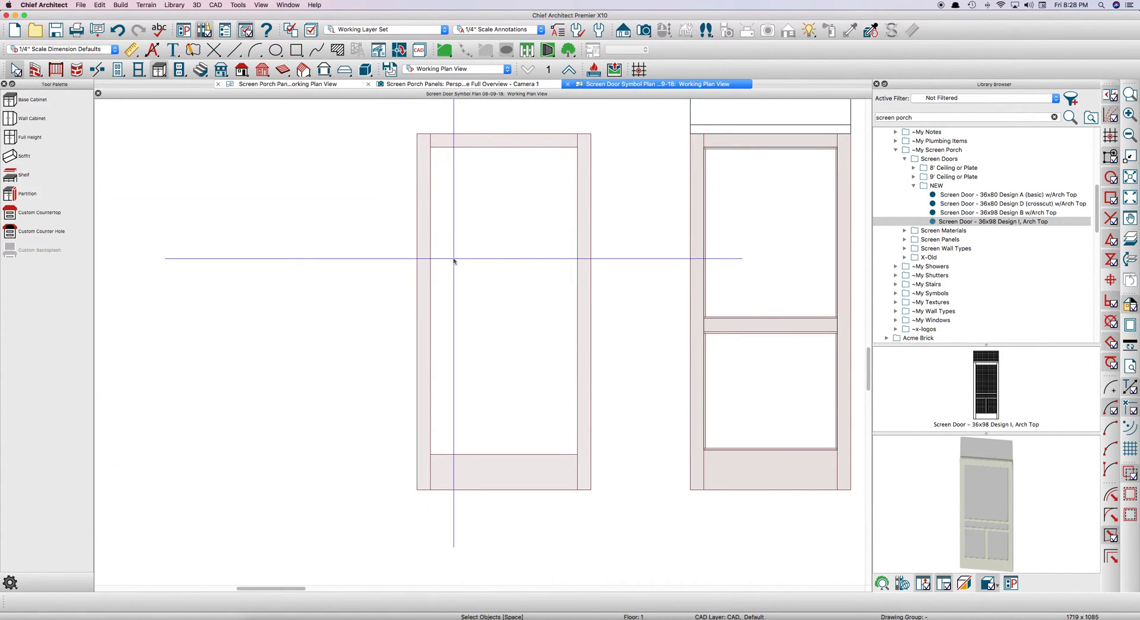
Draw a thin polyline solid rectangle across the frame opening and confirm its thickness and elevations.
key(p)
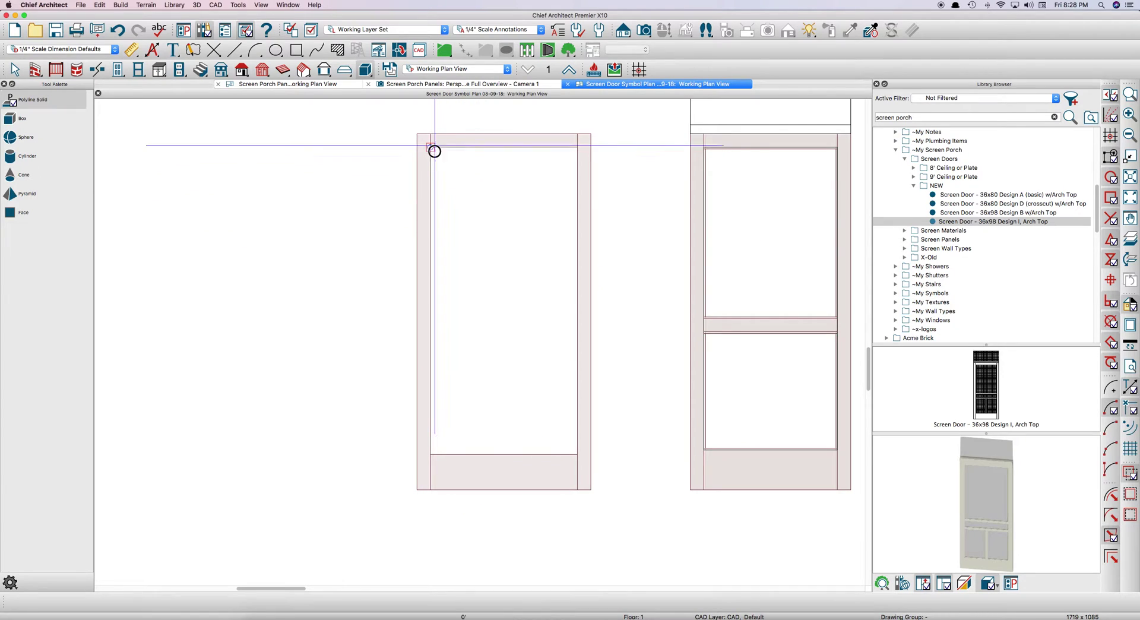
mouse_move(431, 147)
mouse_down()
mouse_move(553, 337)
mouse_move(578, 454)
mouse_up()
text(.75)
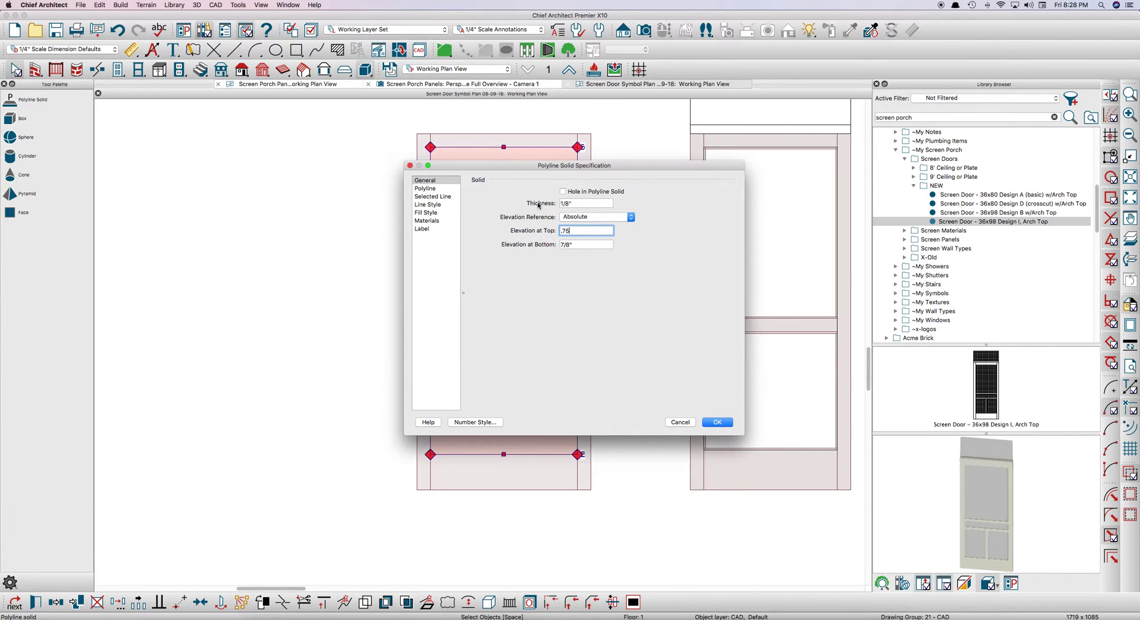
key(Return)
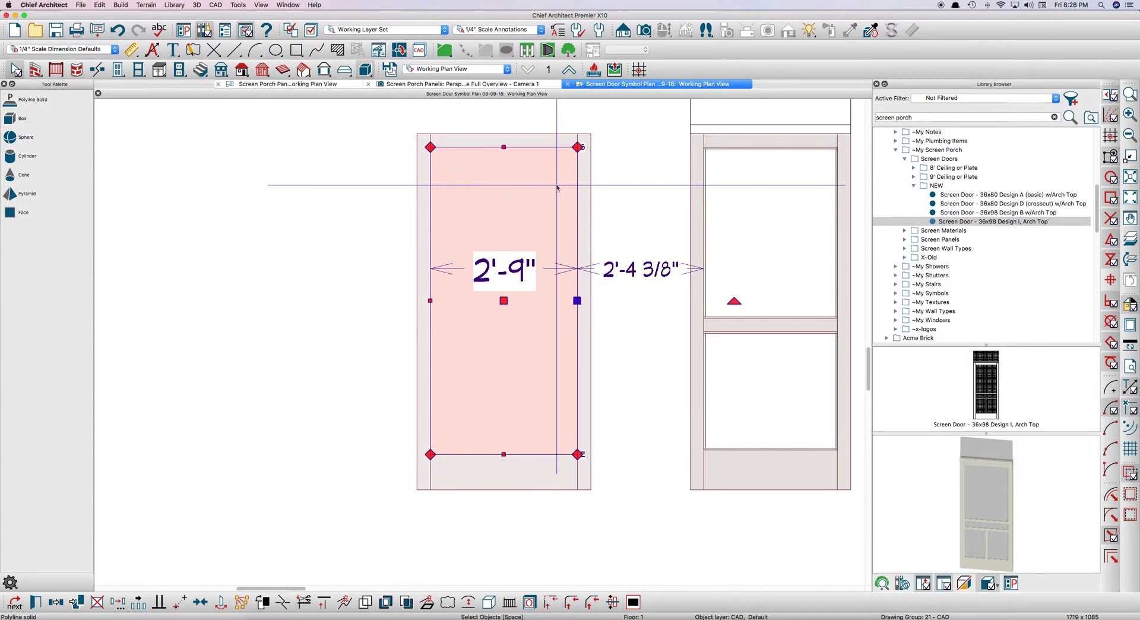
key(/)
Cut a cross section across the new door, then open a 3D perspective overview.
drag(484, 257, 525, 258)
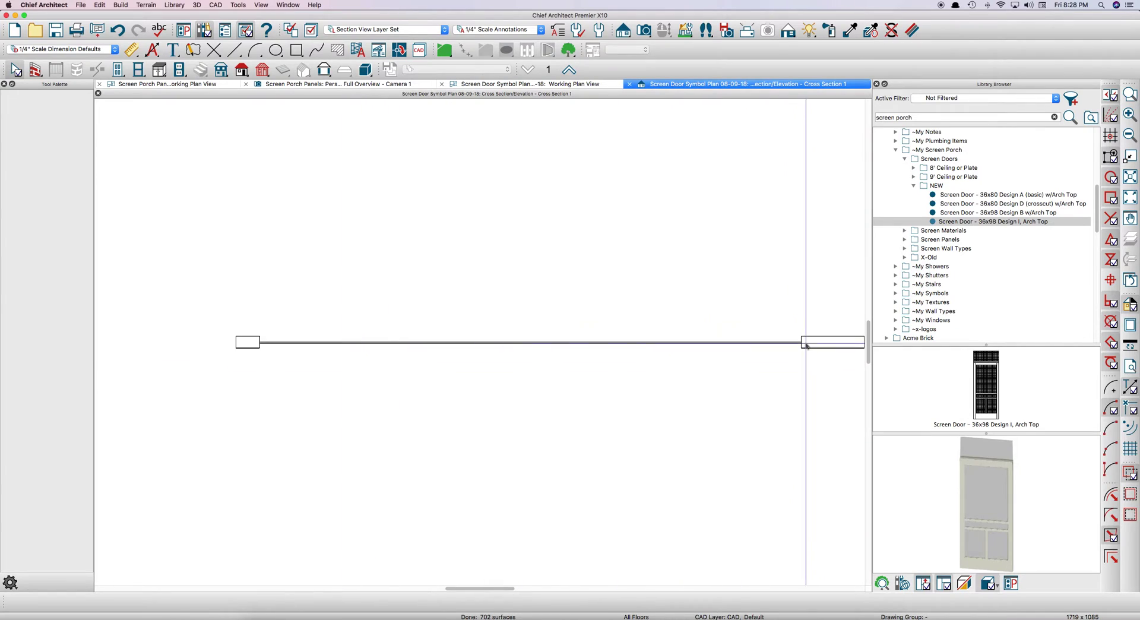
click(629, 84)
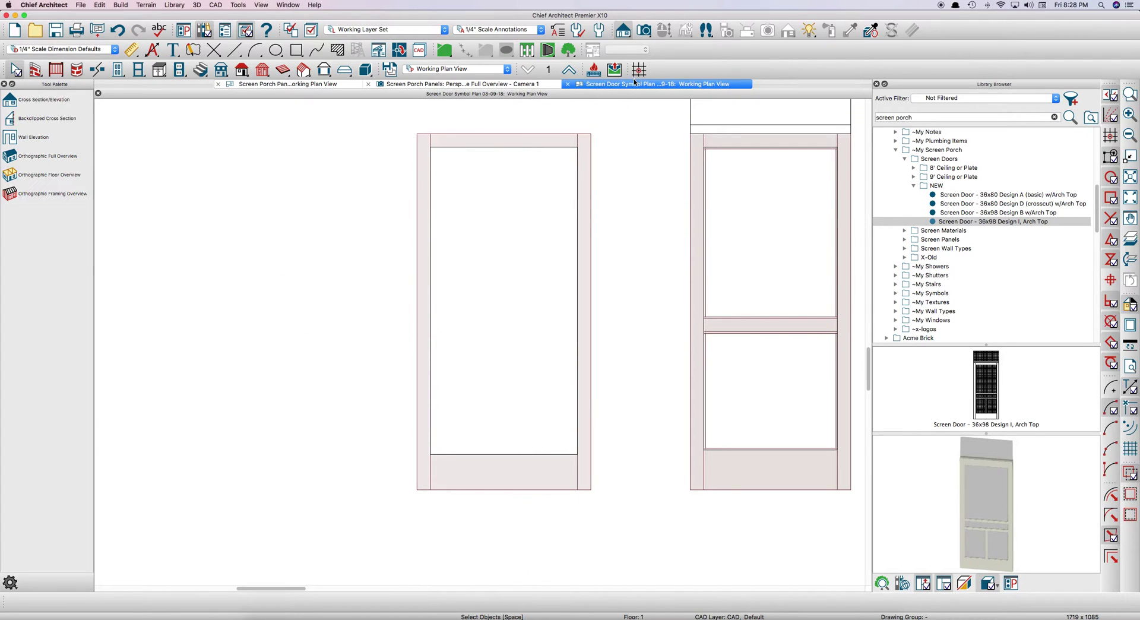
key(F9)
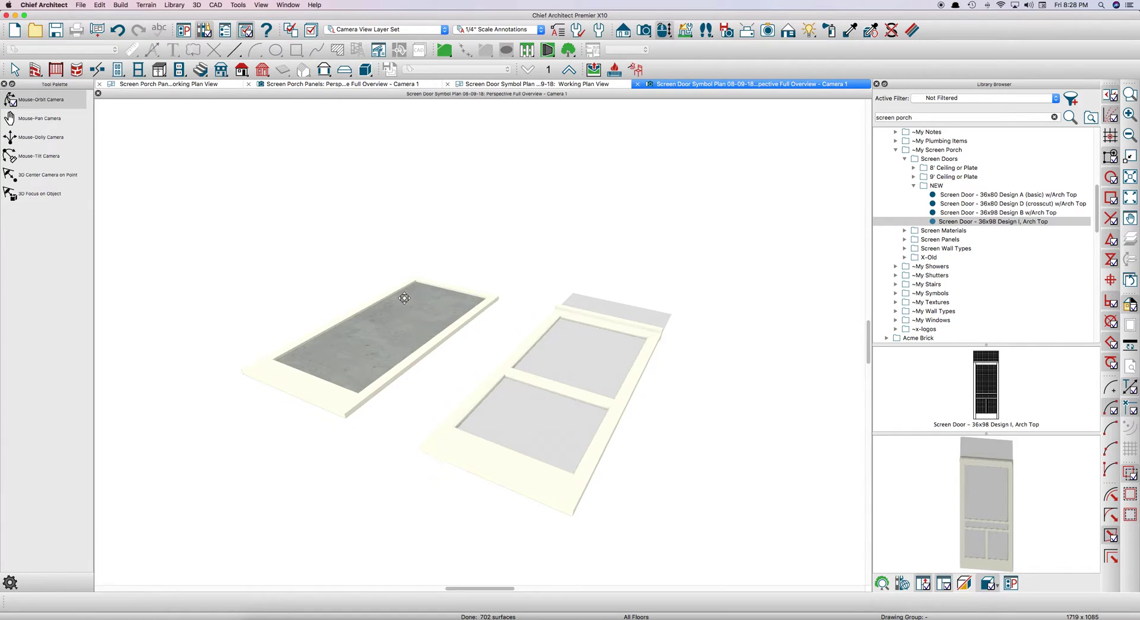
key(space)
Copy the existing door's screen material onto the new panel with the eyedropper and check it.
click(848, 32)
click(593, 348)
click(424, 323)
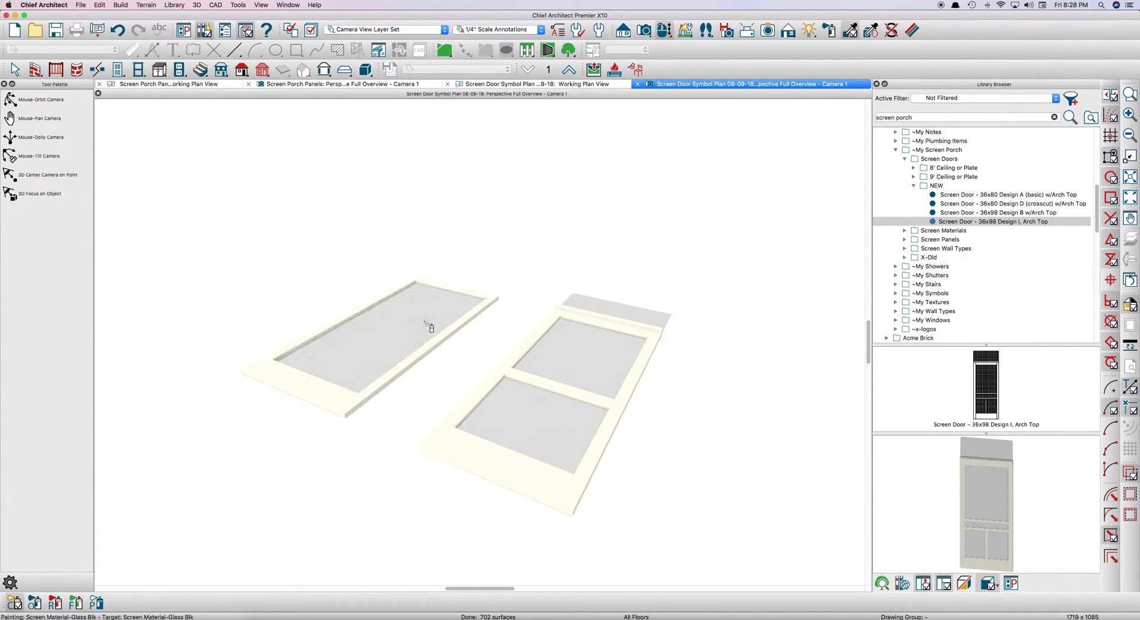
key(Escape)
key(space)
mouse_move(425, 321)
mouse_down()
mouse_move(454, 390)
mouse_move(450, 422)
mouse_move(465, 402)
mouse_move(482, 452)
mouse_up()
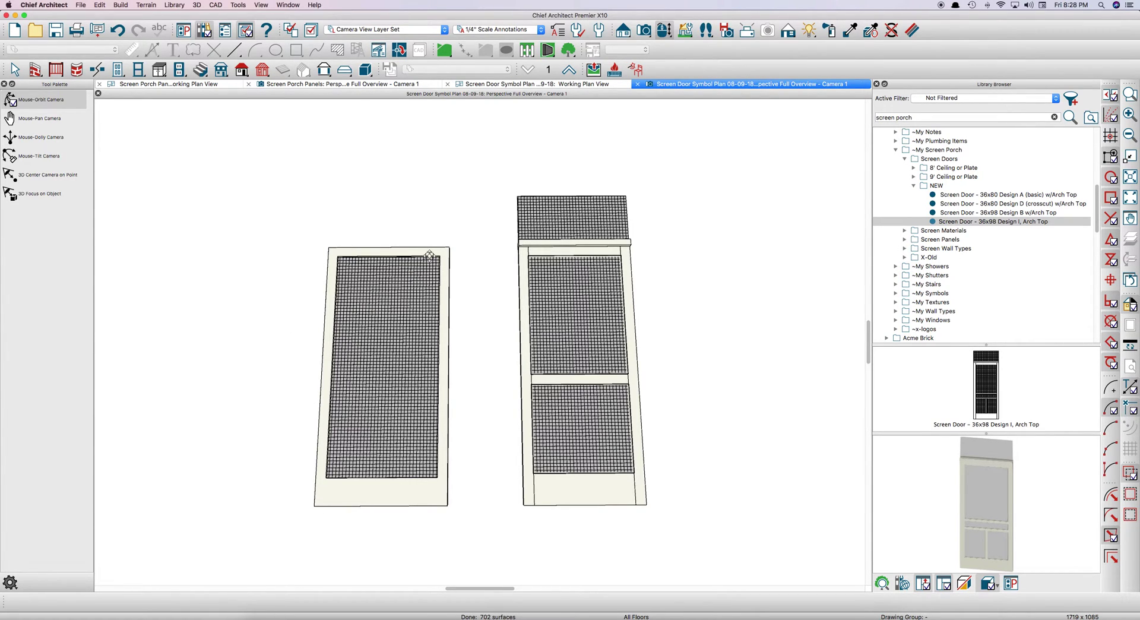
key(space)
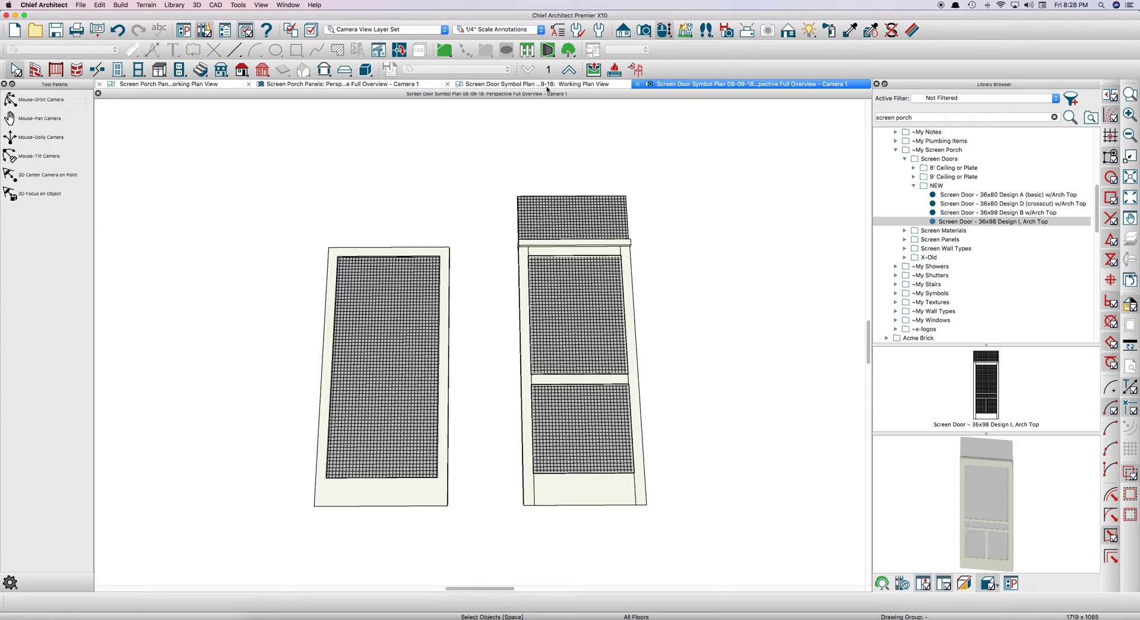
click(547, 87)
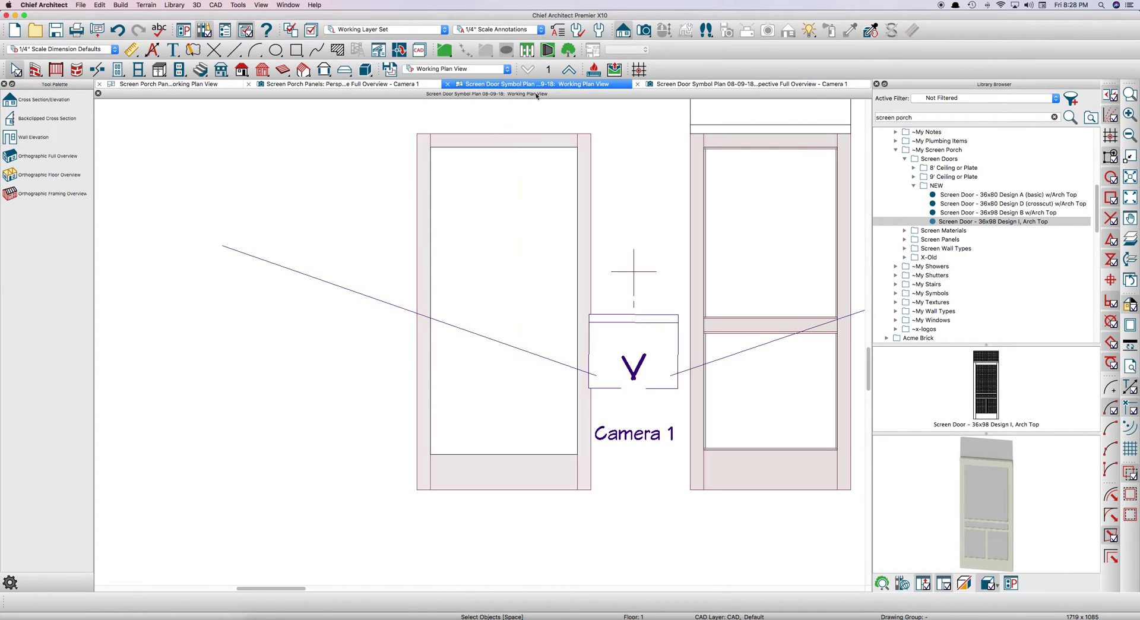
Select the frame strips and add the Screen Door Edge Molding 1 profile to them.
click(425, 383)
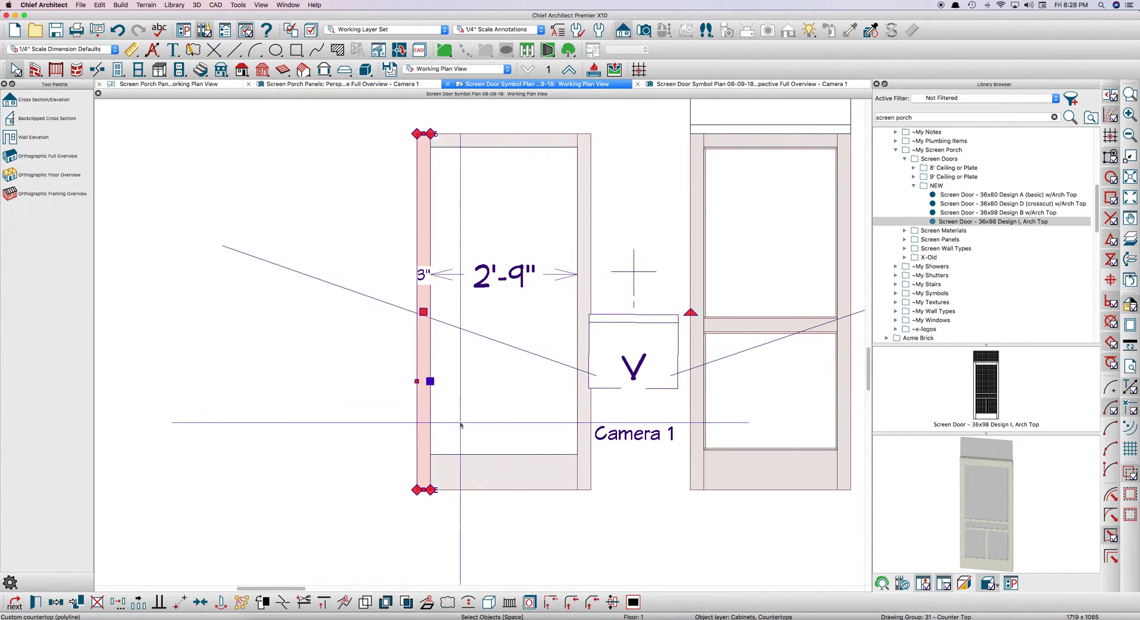
click(586, 435)
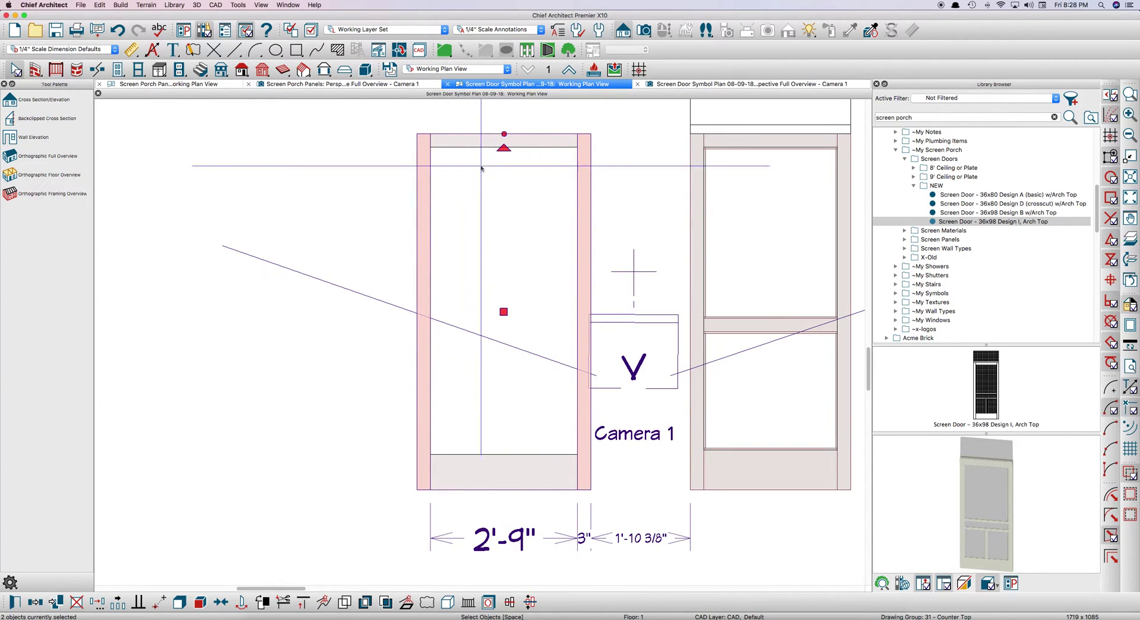
key(Escape)
click(472, 142)
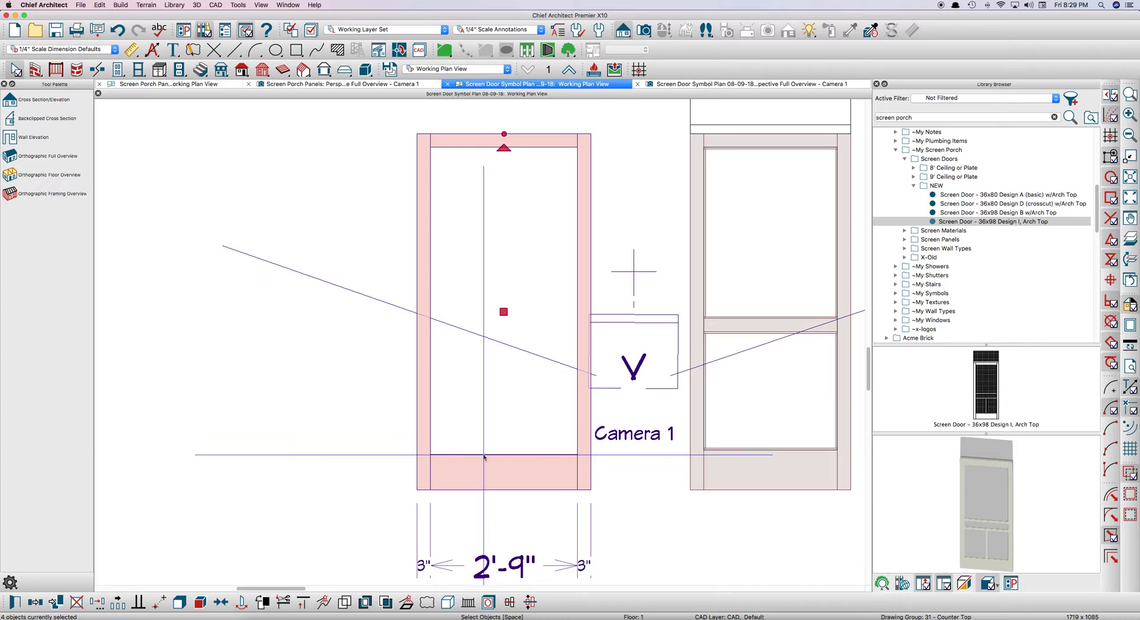
double_click(484, 457)
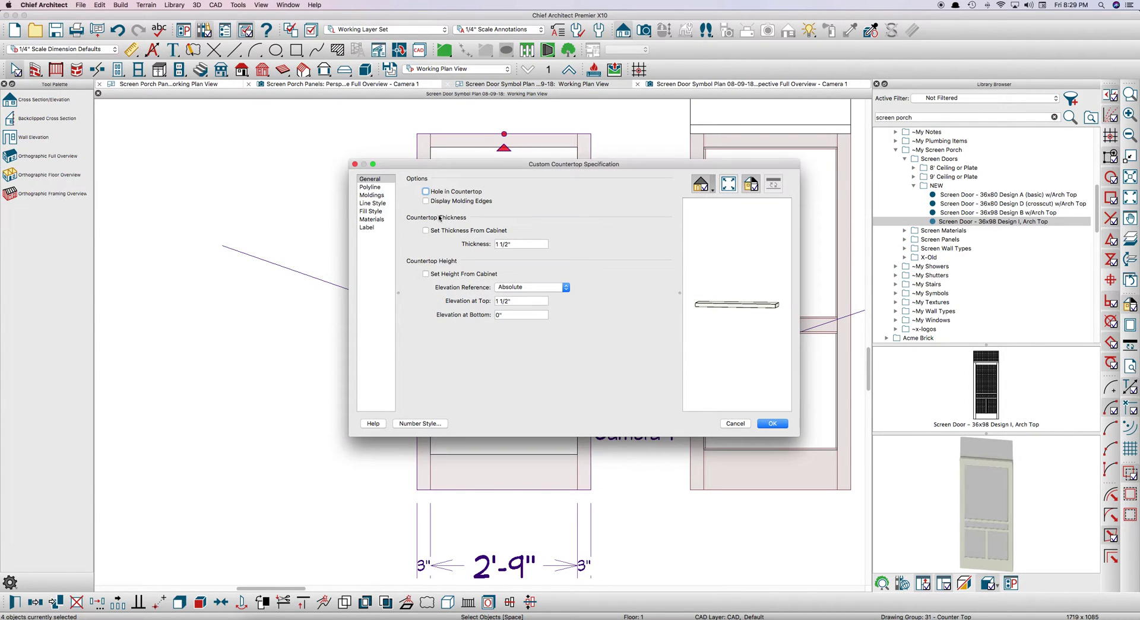
click(367, 196)
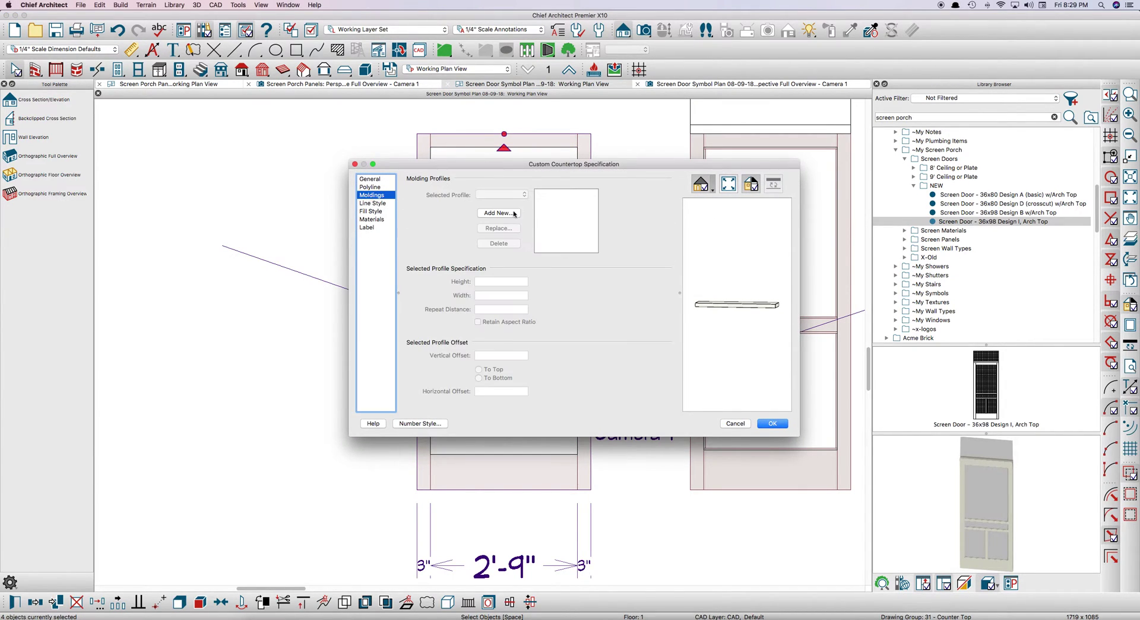
click(501, 214)
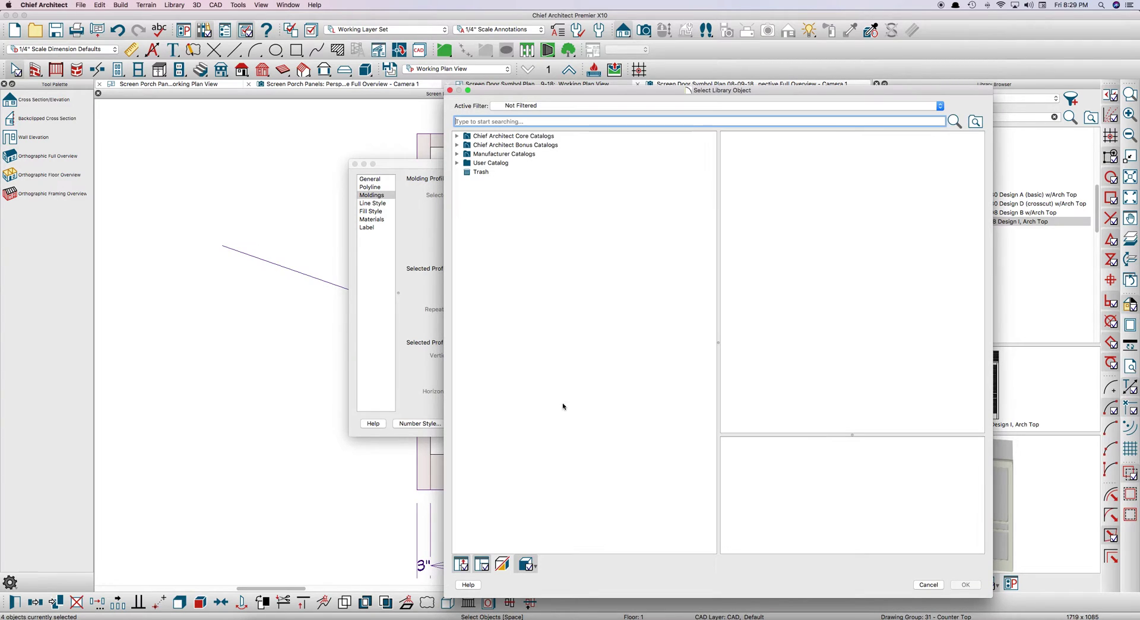
click(457, 163)
click(536, 244)
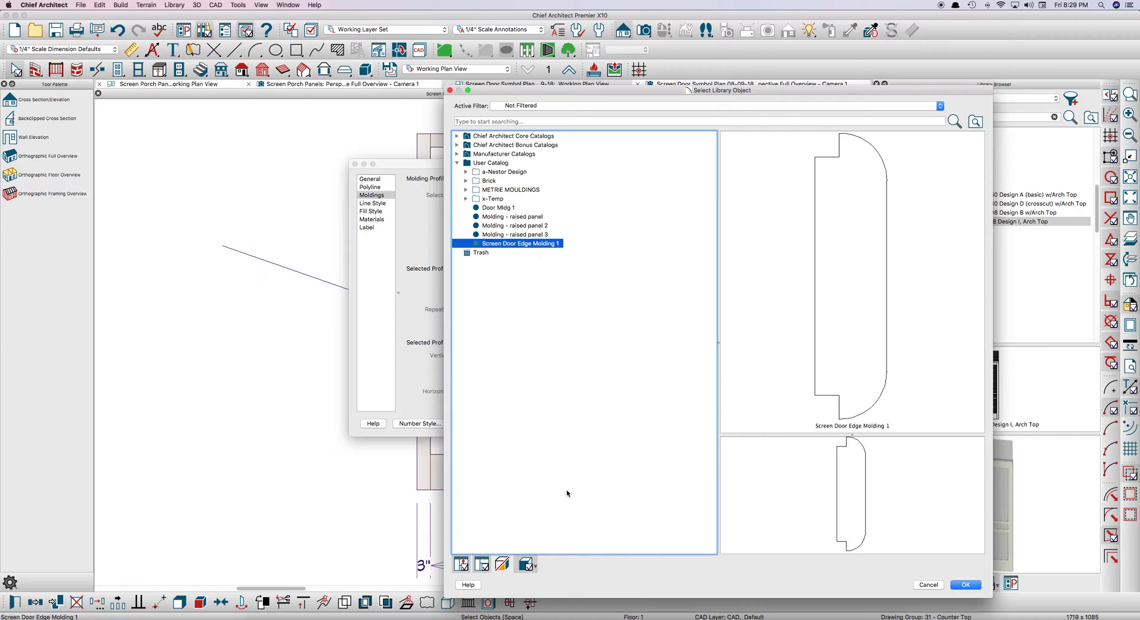
click(964, 585)
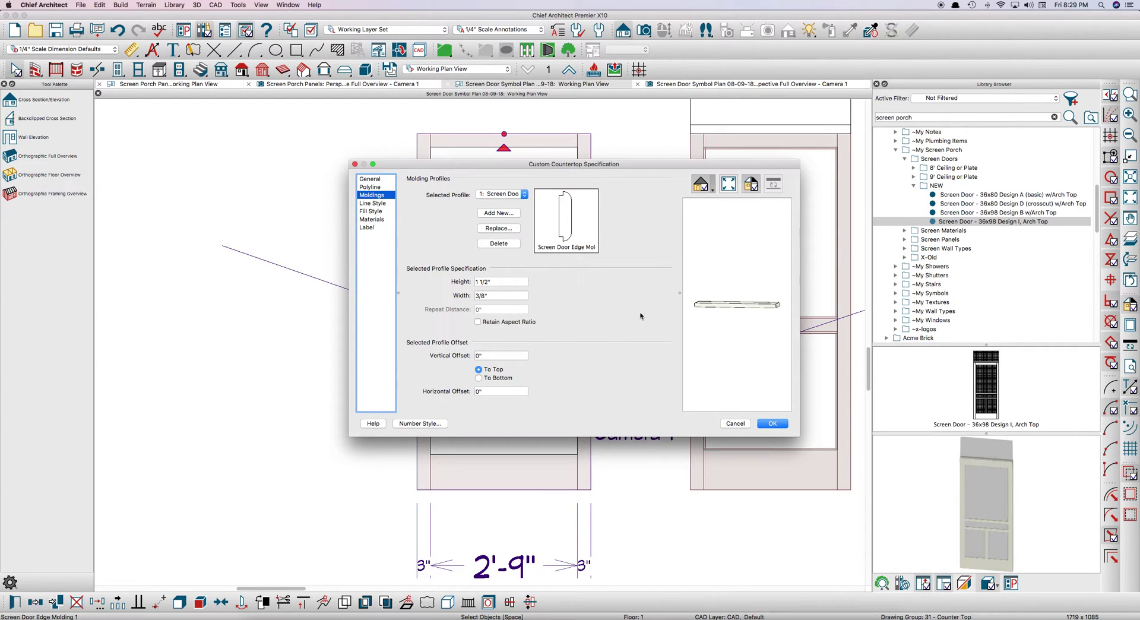
Inspect the molding preview and turn on Display Molding Edges.
mouse_move(761, 316)
mouse_down()
mouse_move(643, 363)
mouse_move(640, 343)
mouse_up()
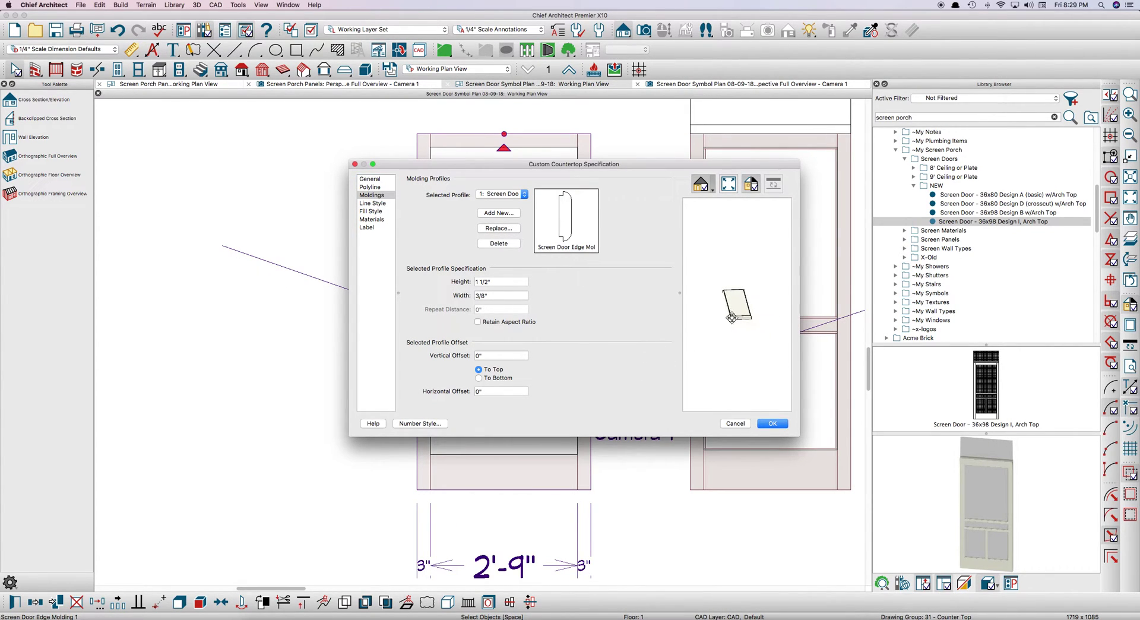
scroll(732, 312, up, 2)
scroll(736, 311, up, 2)
scroll(740, 323, up, 5)
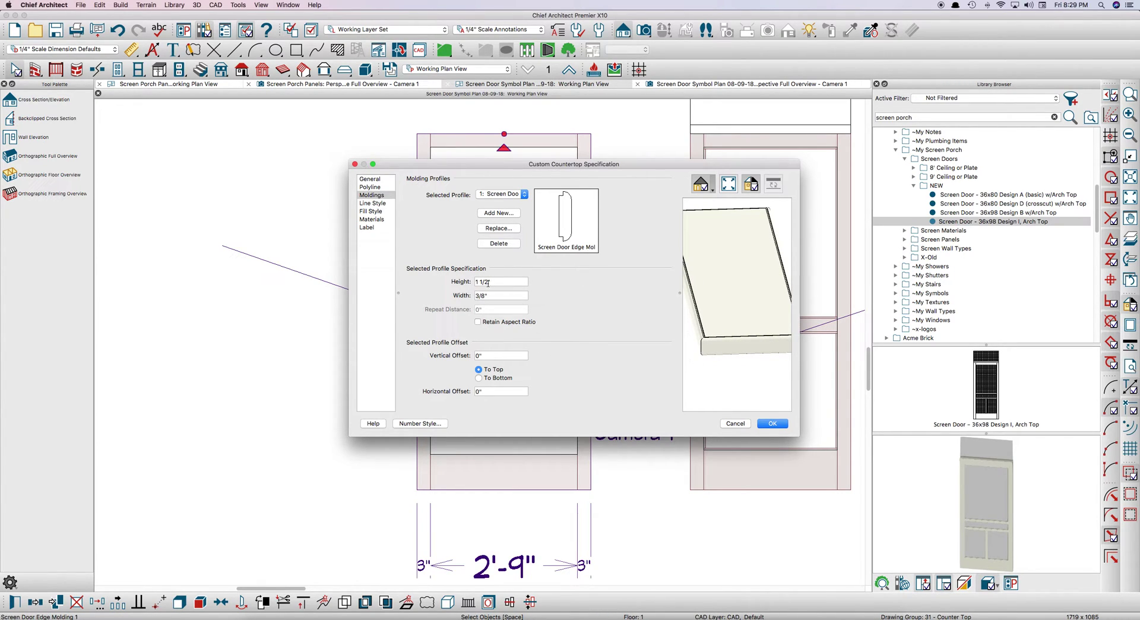
drag(777, 325, 756, 333)
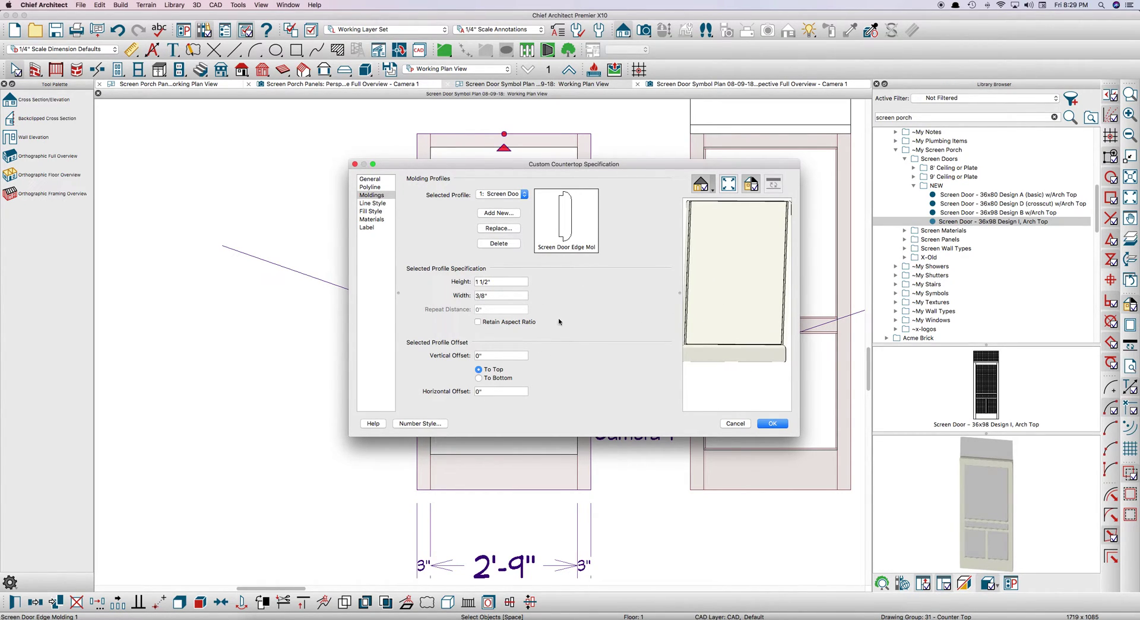
click(371, 180)
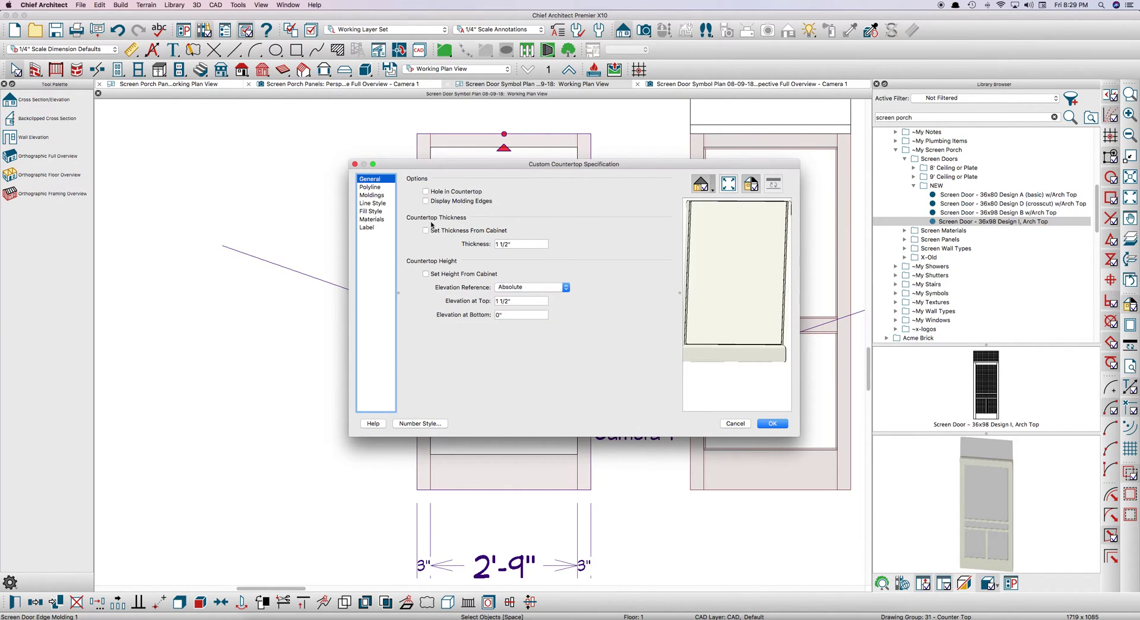
click(452, 203)
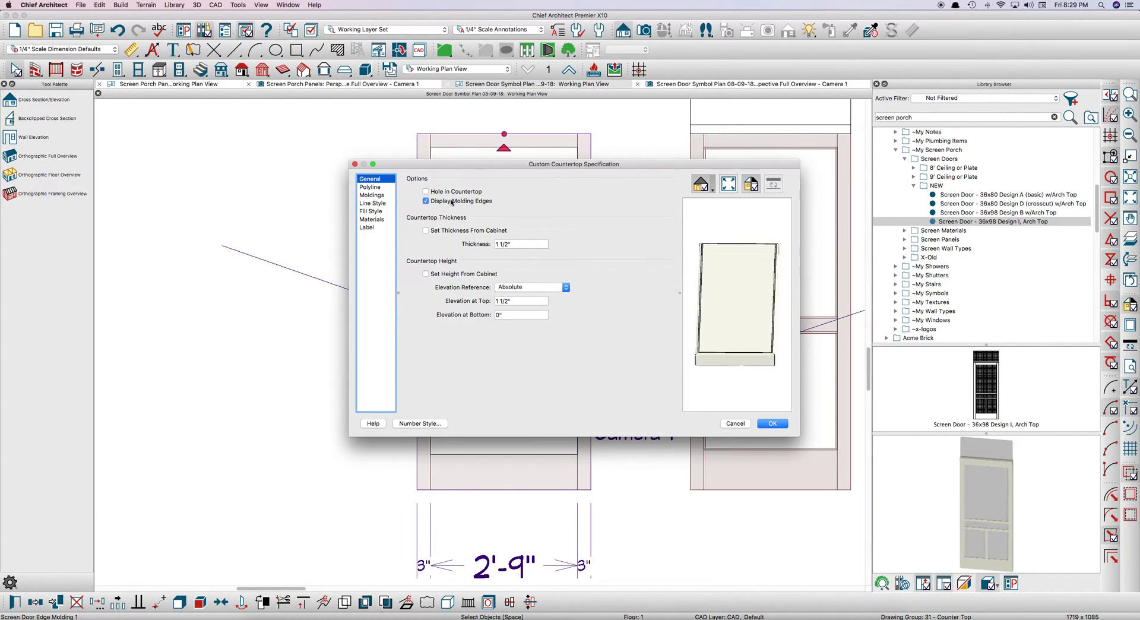
Apply the countertop edits and check the right edge of the narrow middle strip.
click(772, 423)
key(Escape)
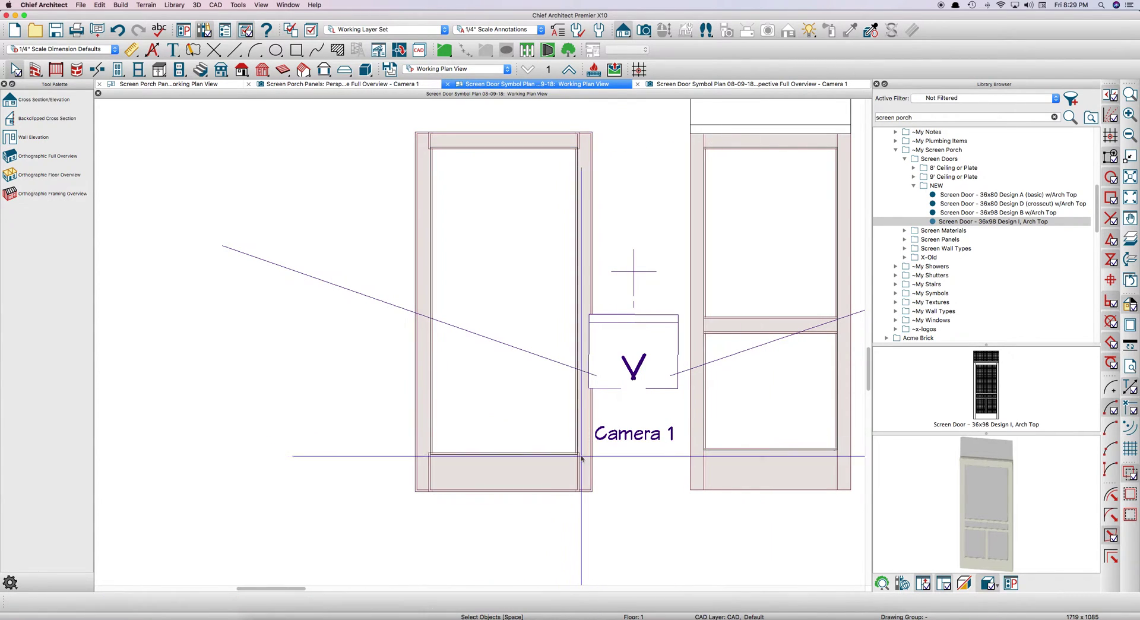
scroll(572, 477, up, 2)
scroll(599, 484, up, 1)
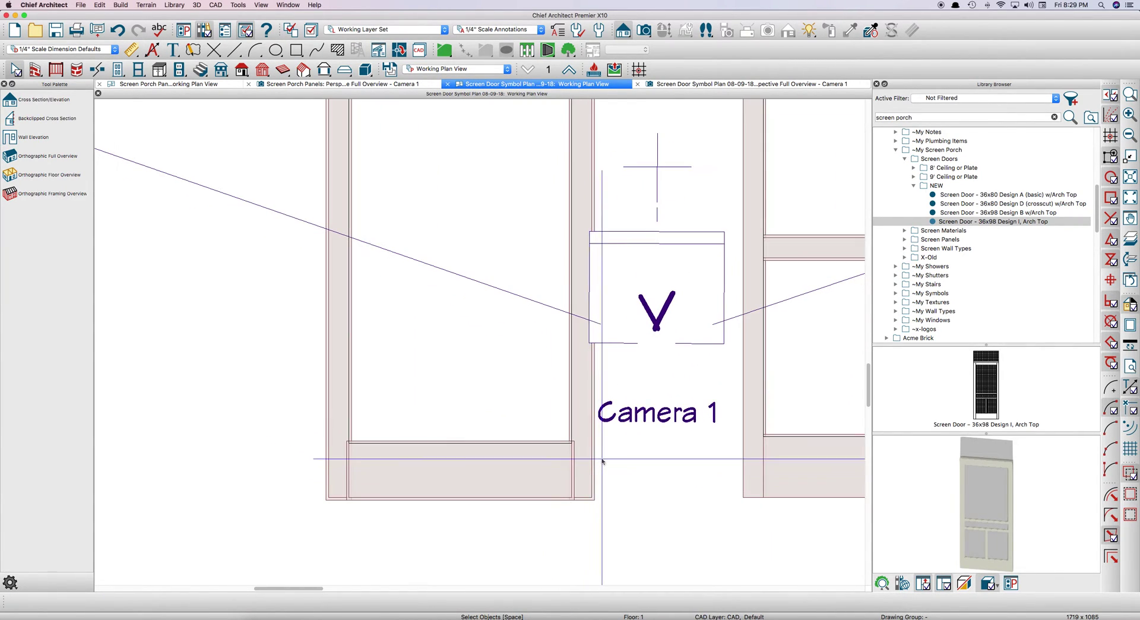
click(590, 493)
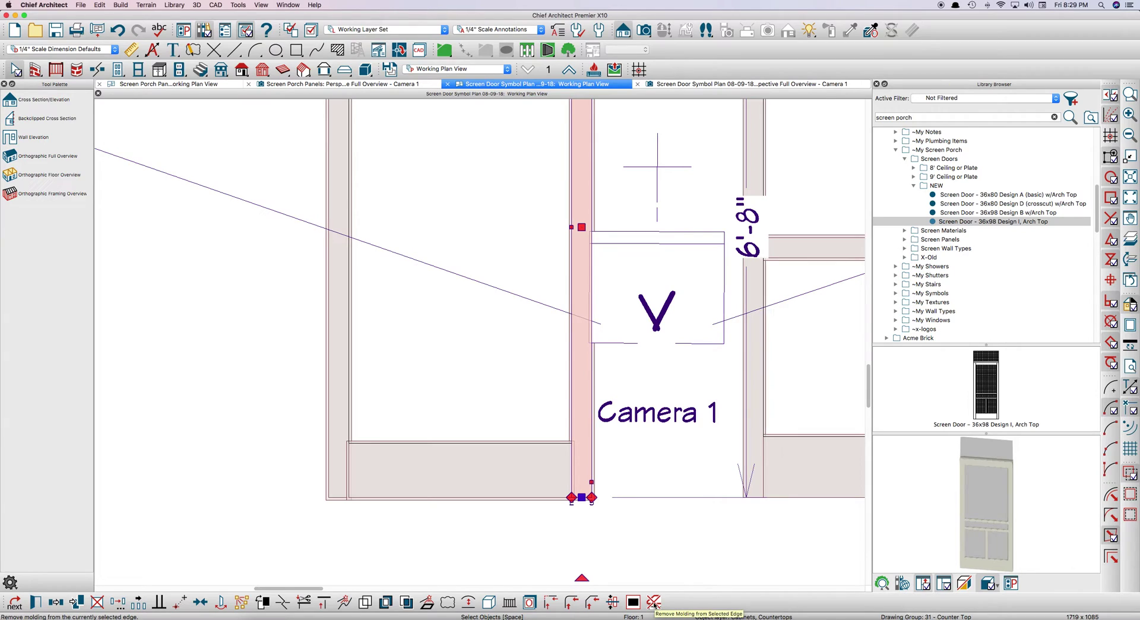
click(591, 471)
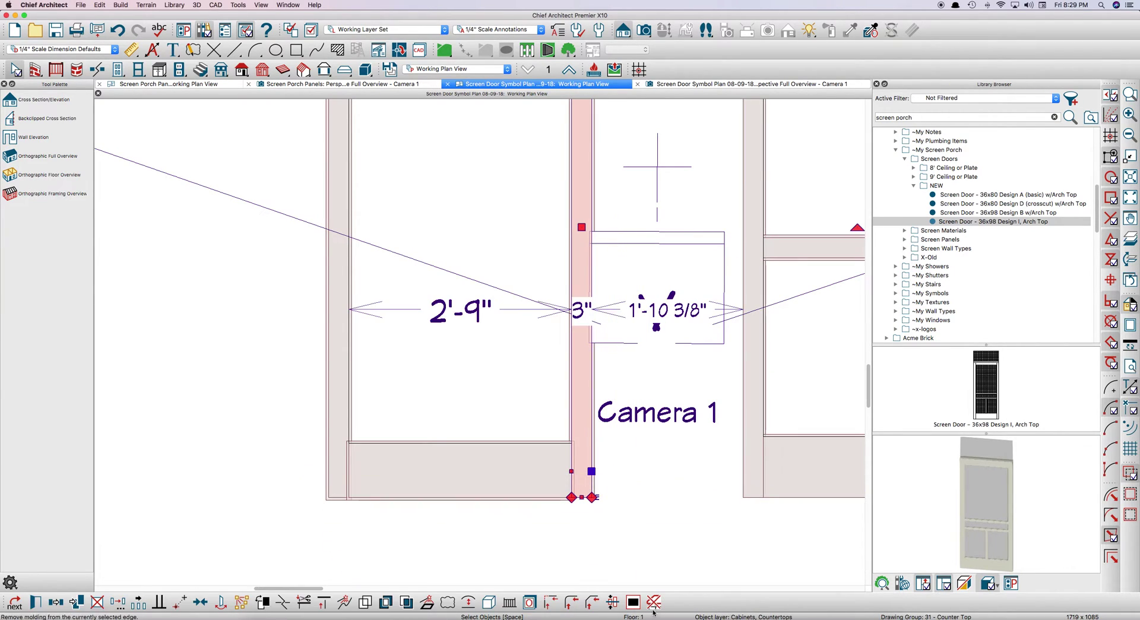
scroll(618, 425, down, 2)
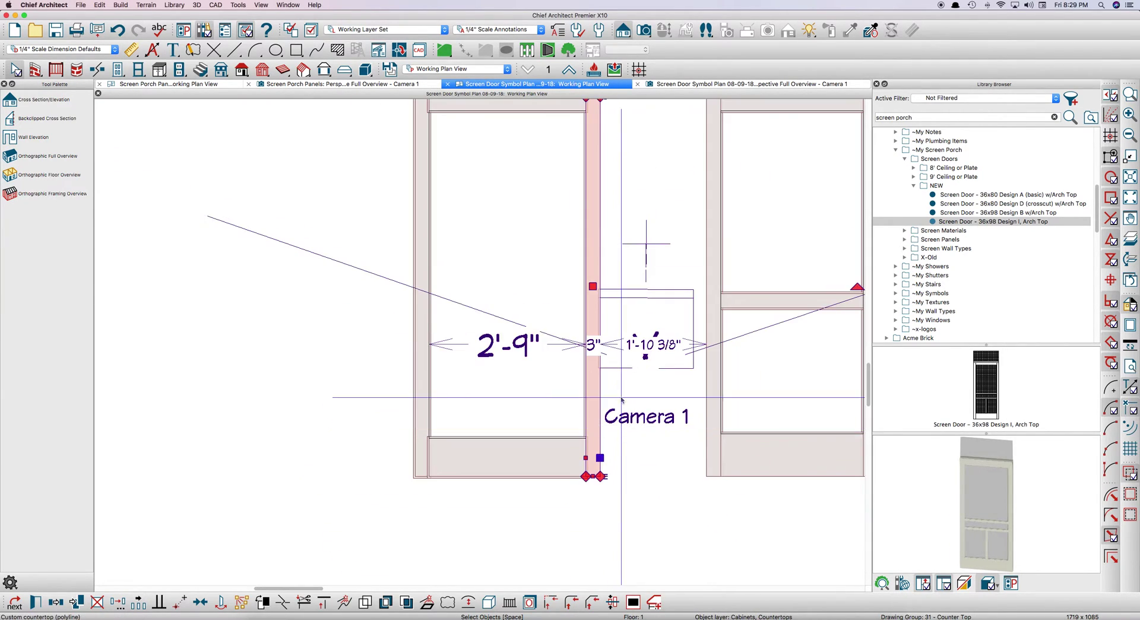
scroll(642, 375, up, 1)
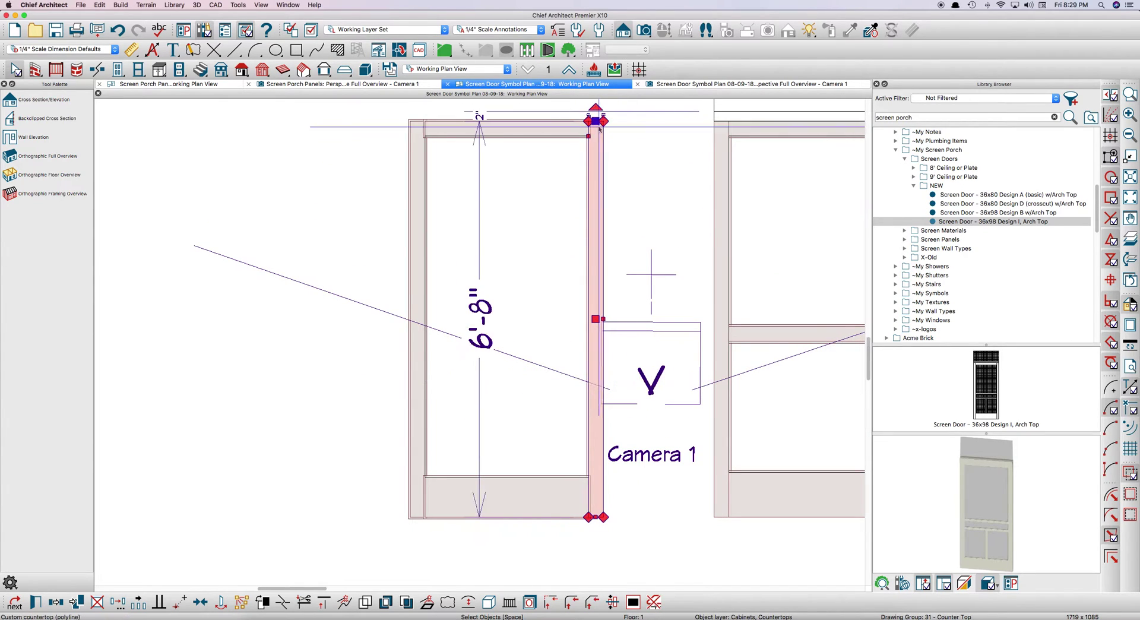
Check the edges of the bottom piece, the left stile and the top strip.
click(529, 516)
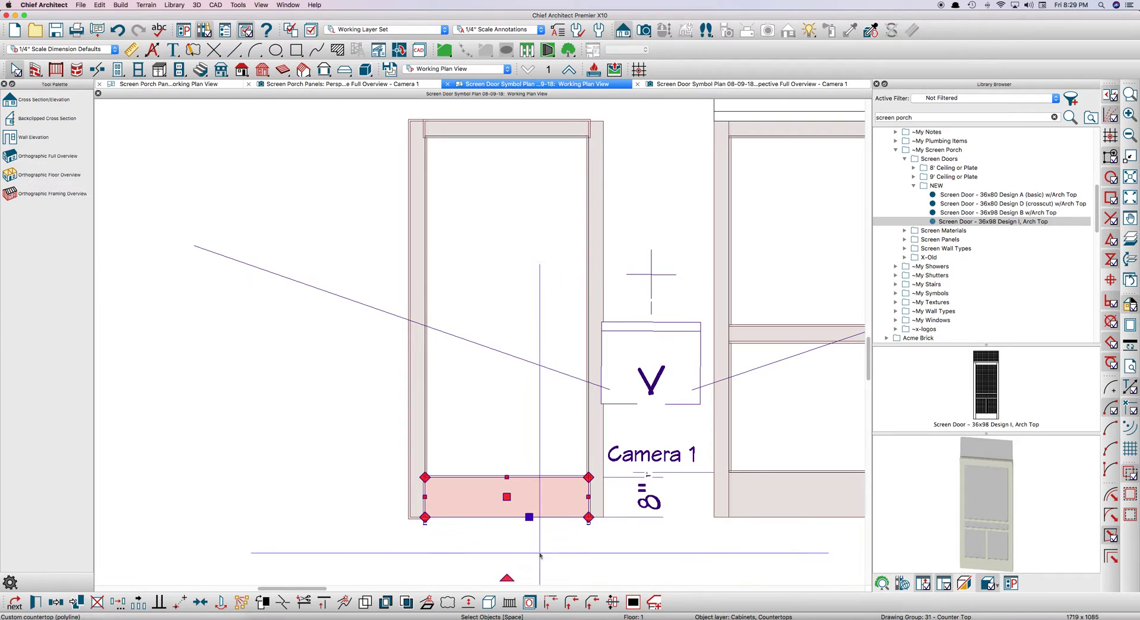
click(588, 497)
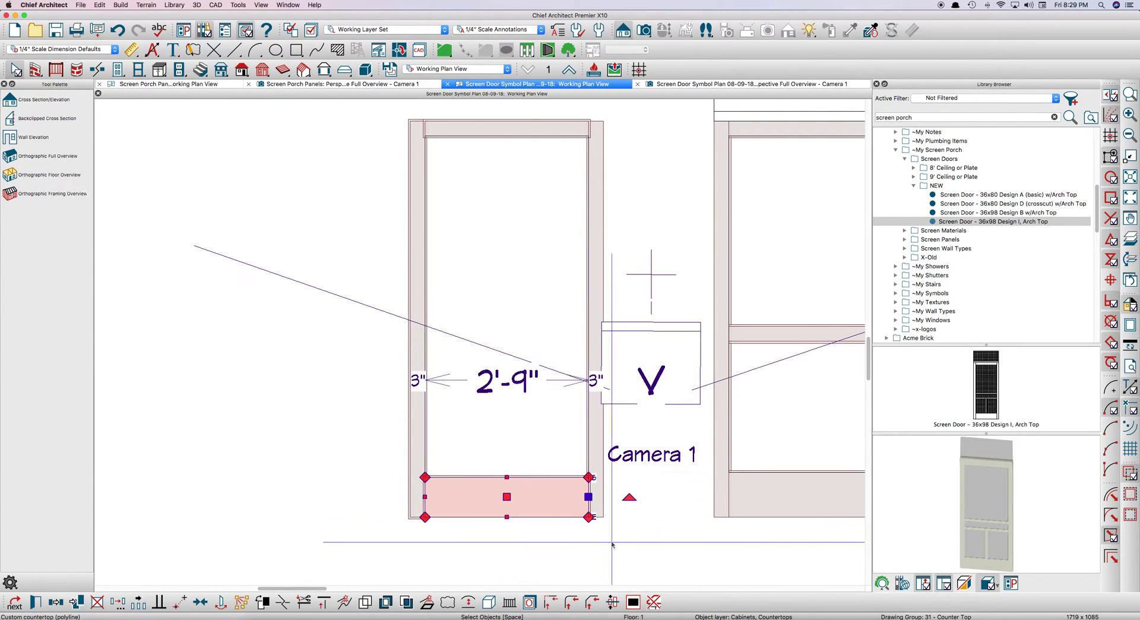
click(419, 509)
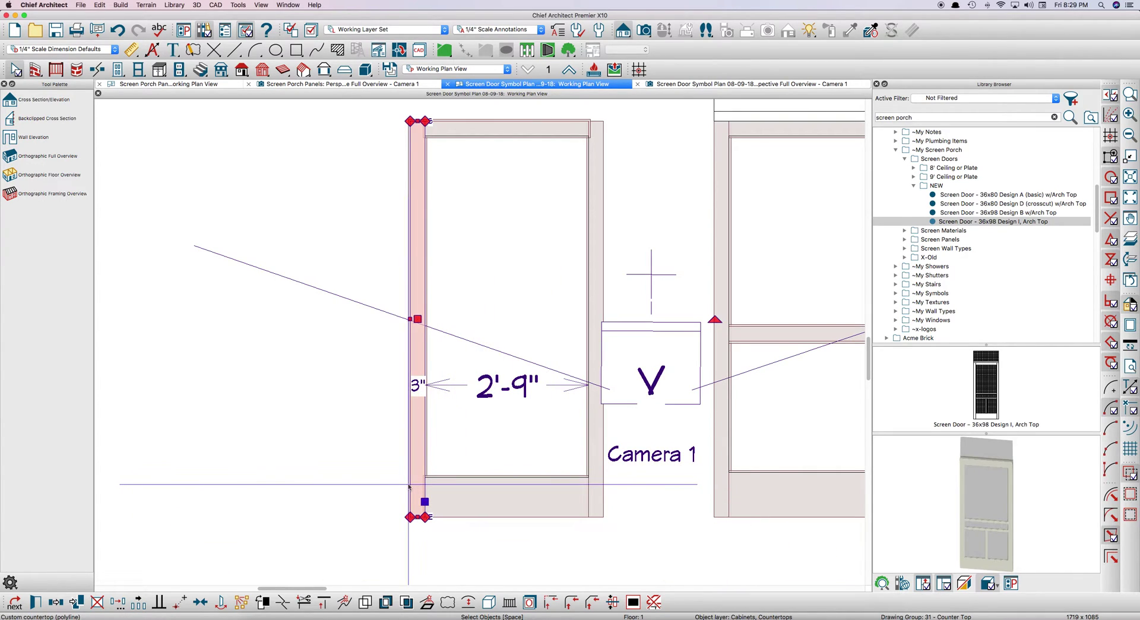
click(418, 496)
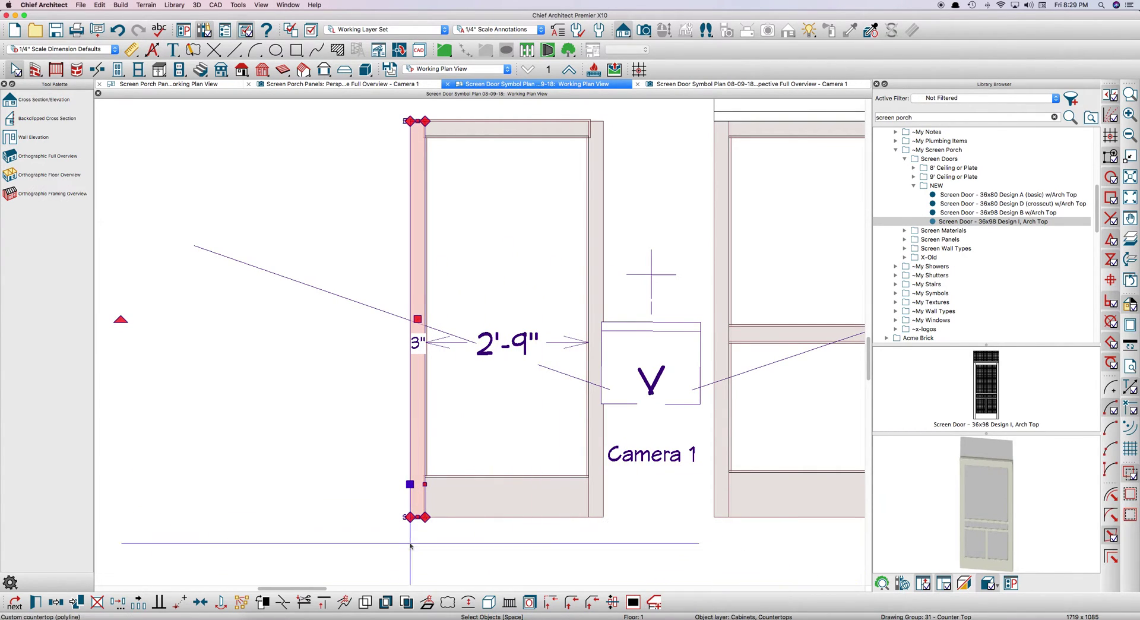
click(415, 516)
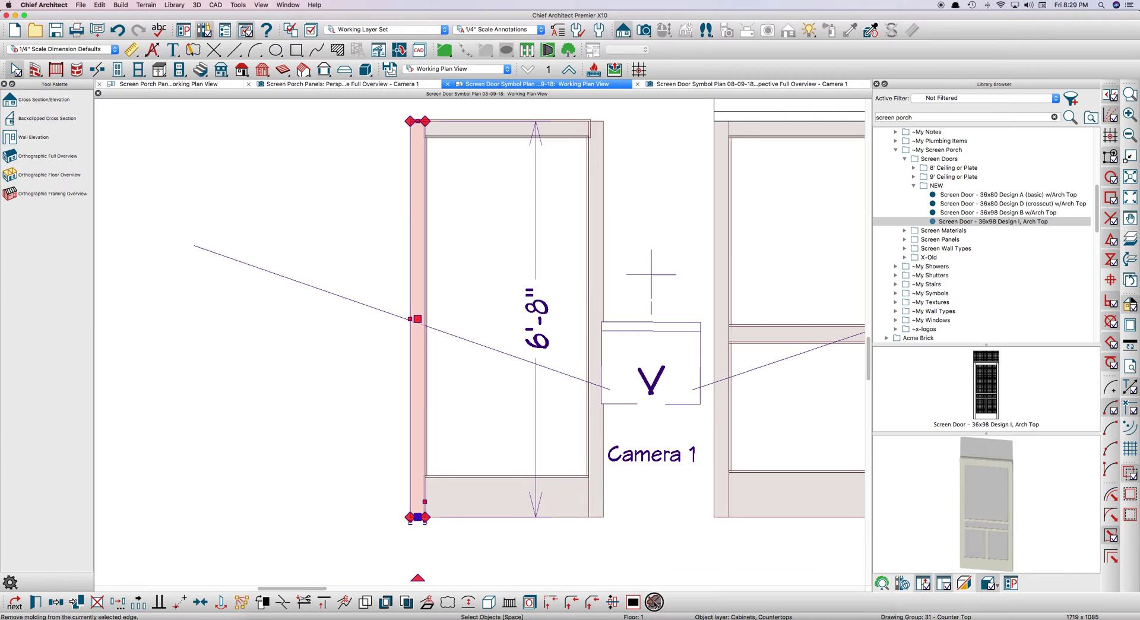
click(426, 140)
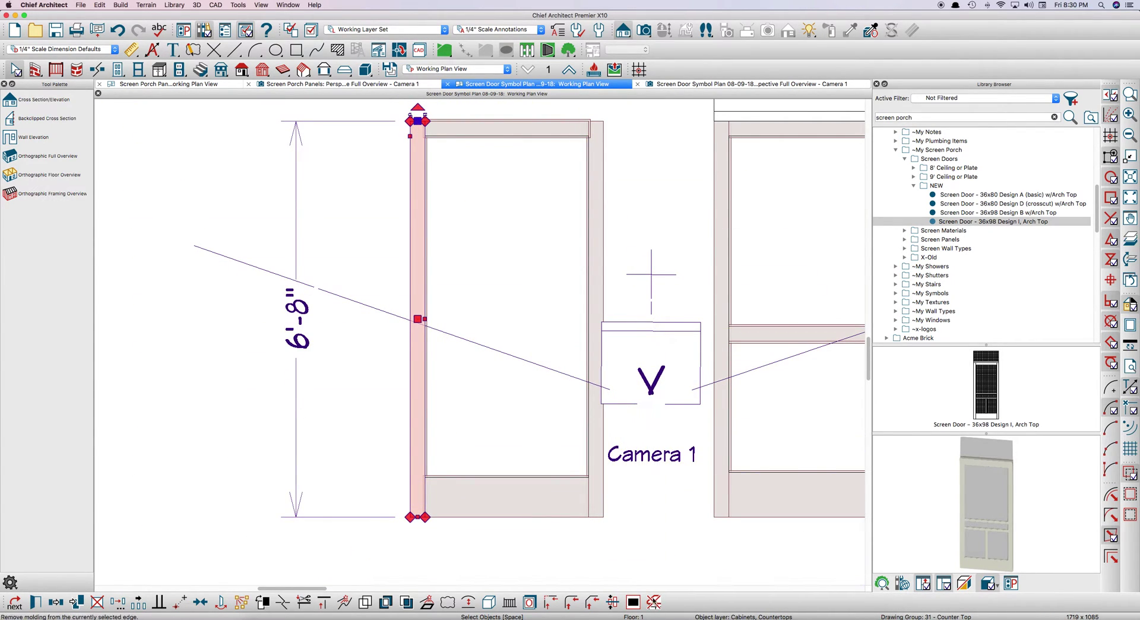
click(502, 130)
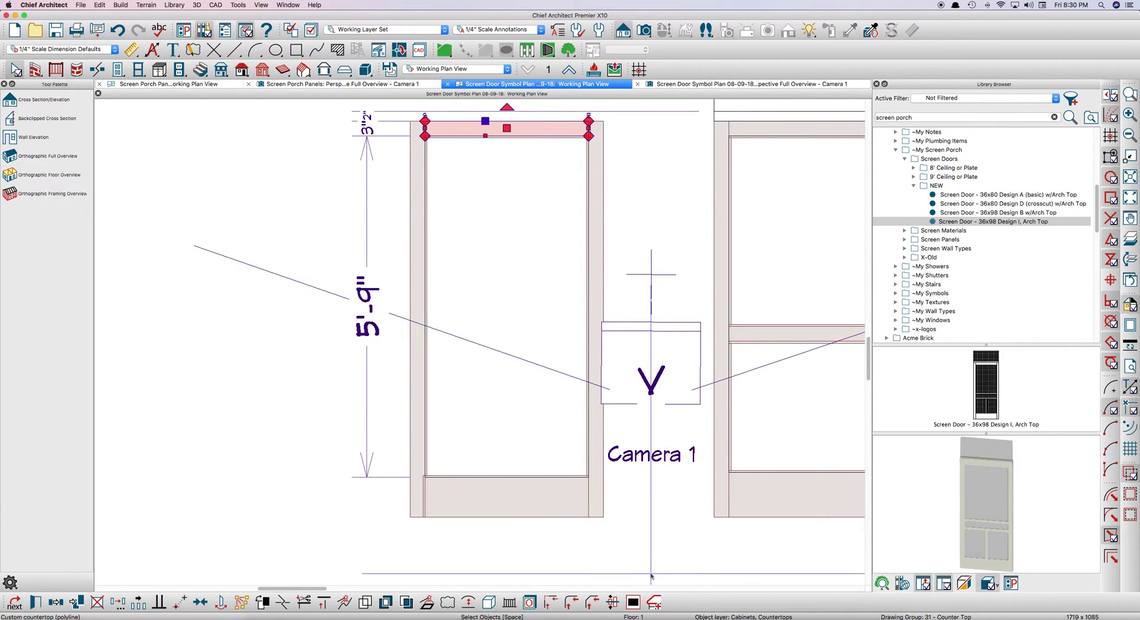
scroll(471, 229, up, 1)
scroll(452, 337, down, 1)
scroll(452, 336, up, 1)
Tab to the top rail and fit it across the 2'-9" opening between the 3" stiles.
click(423, 511)
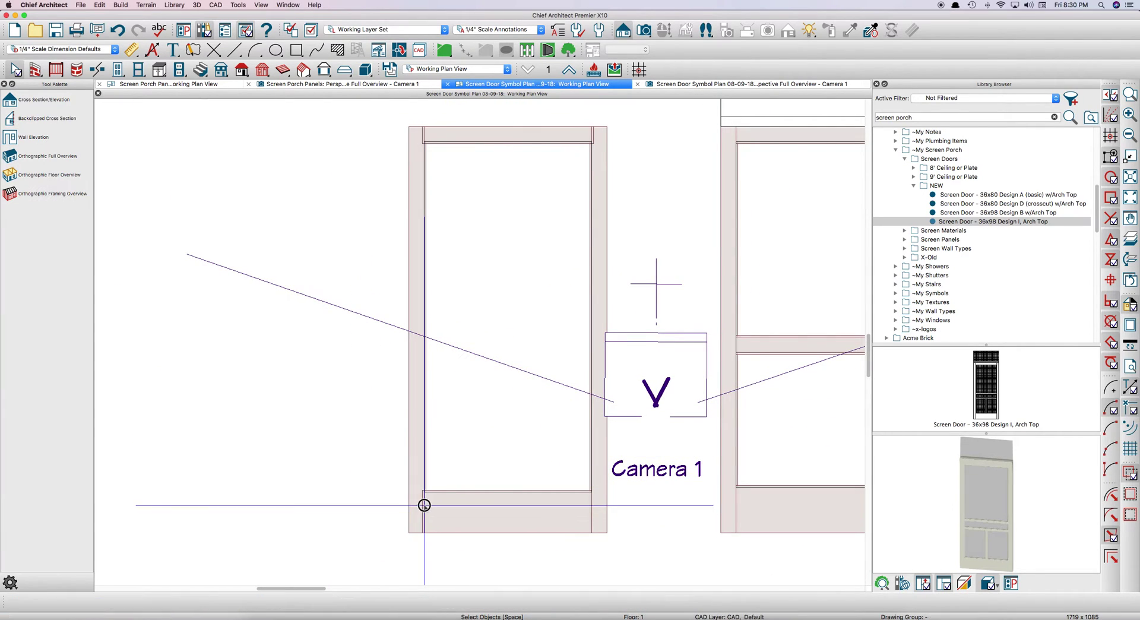
click(424, 505)
click(440, 509)
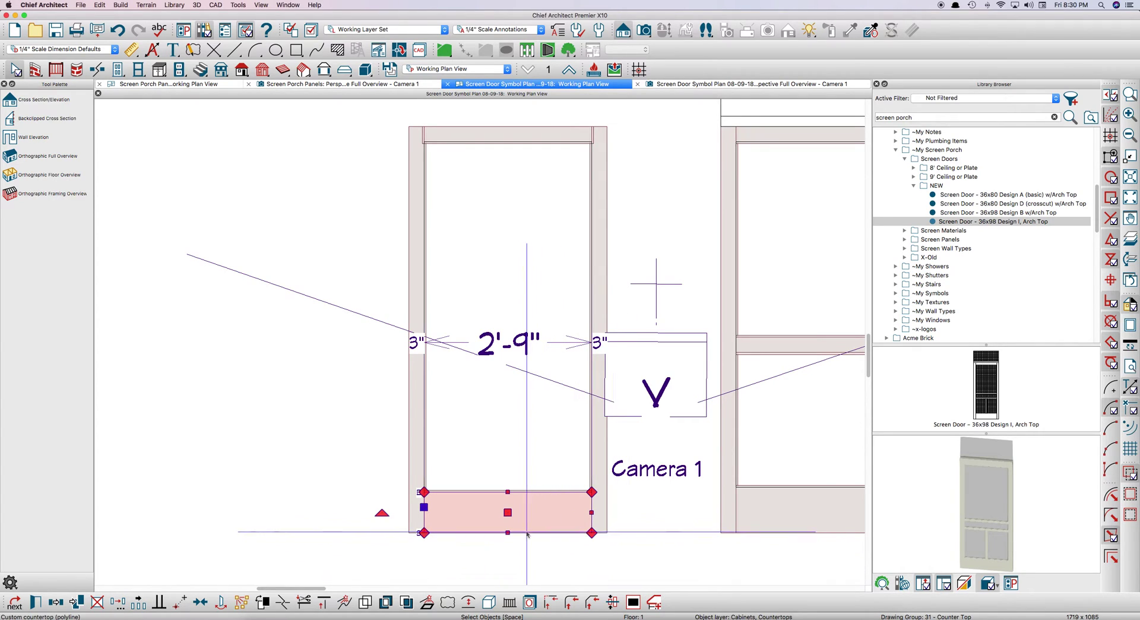
key(Escape)
scroll(435, 124, up, 2)
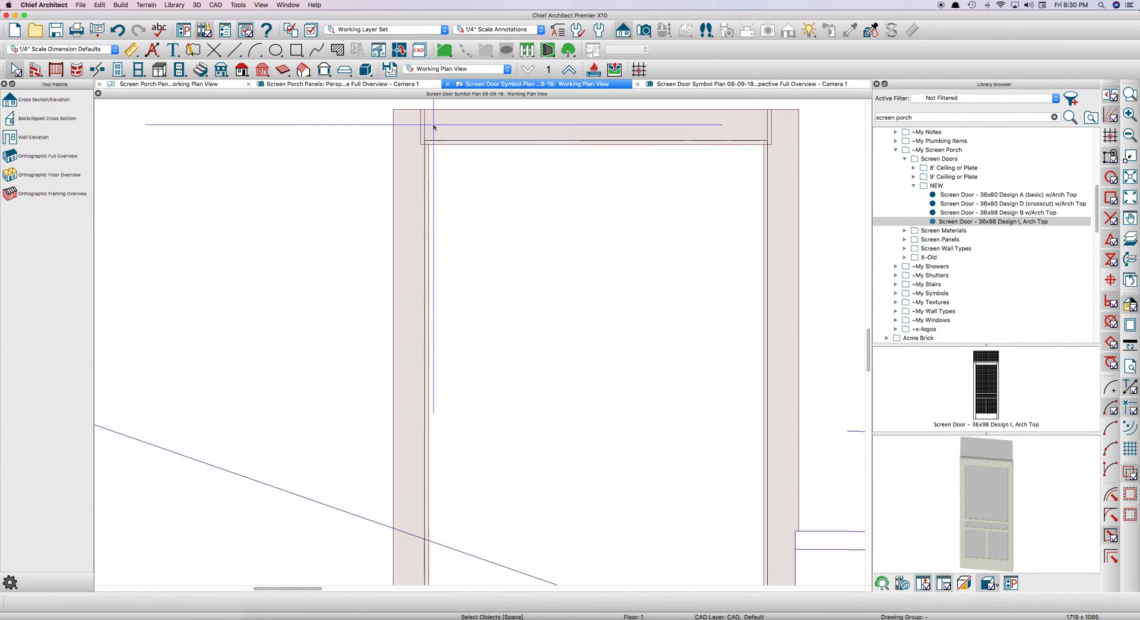
click(423, 128)
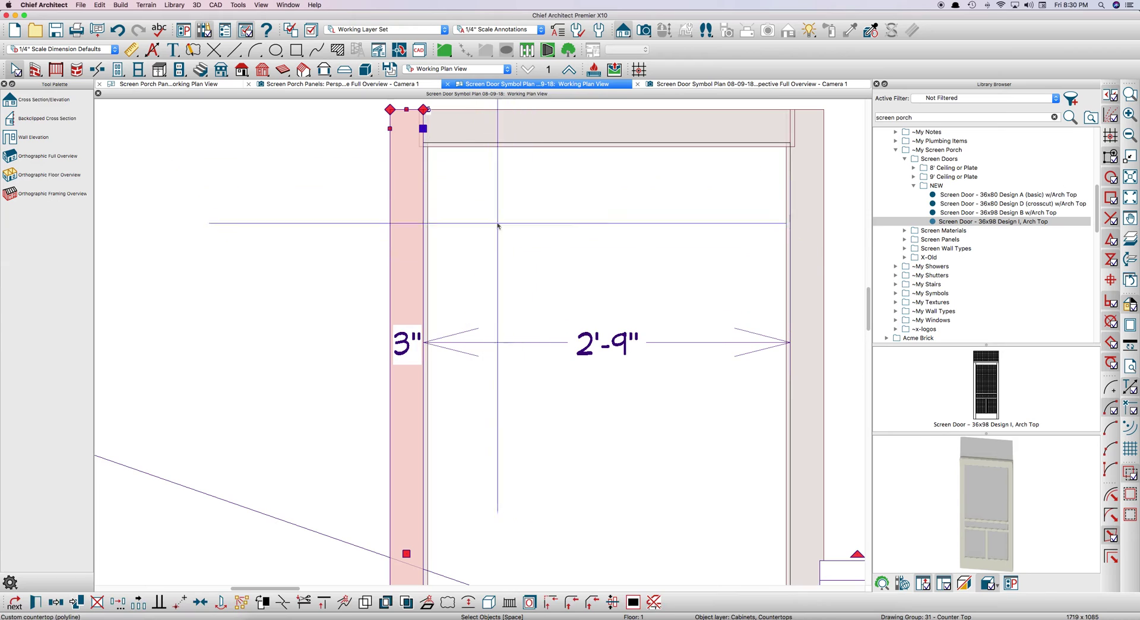
key(Tab)
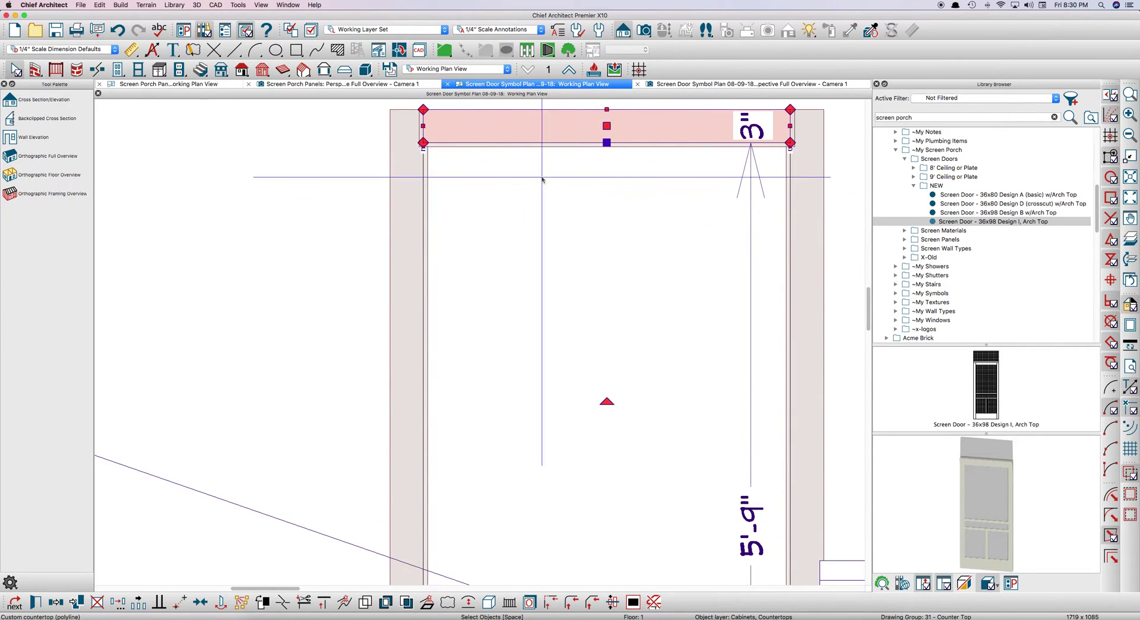
key(Tab)
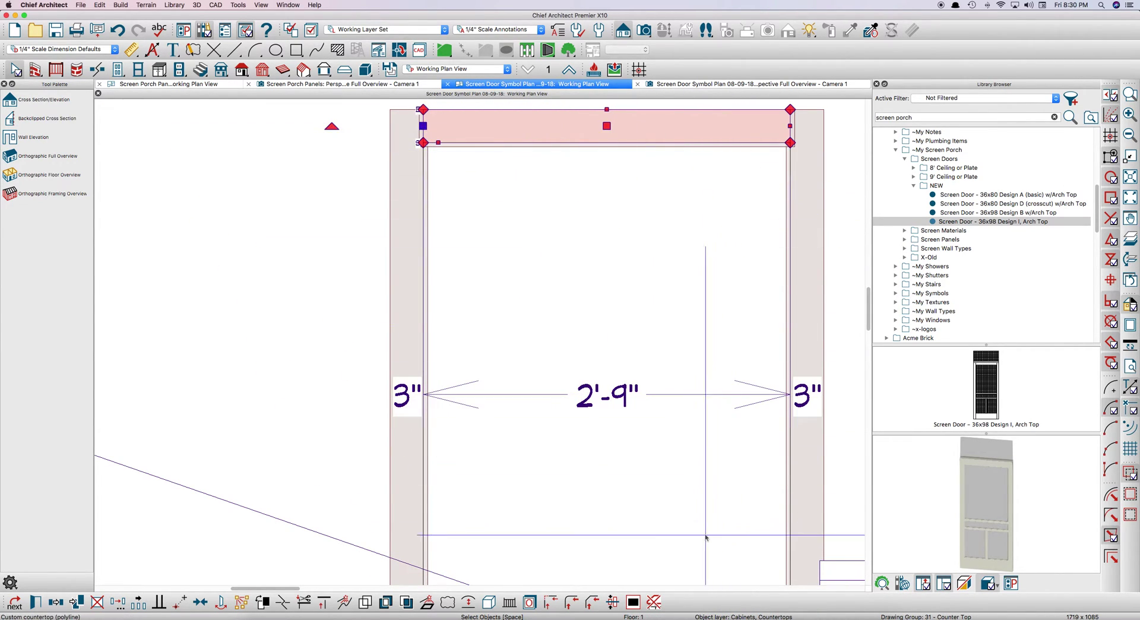
click(786, 123)
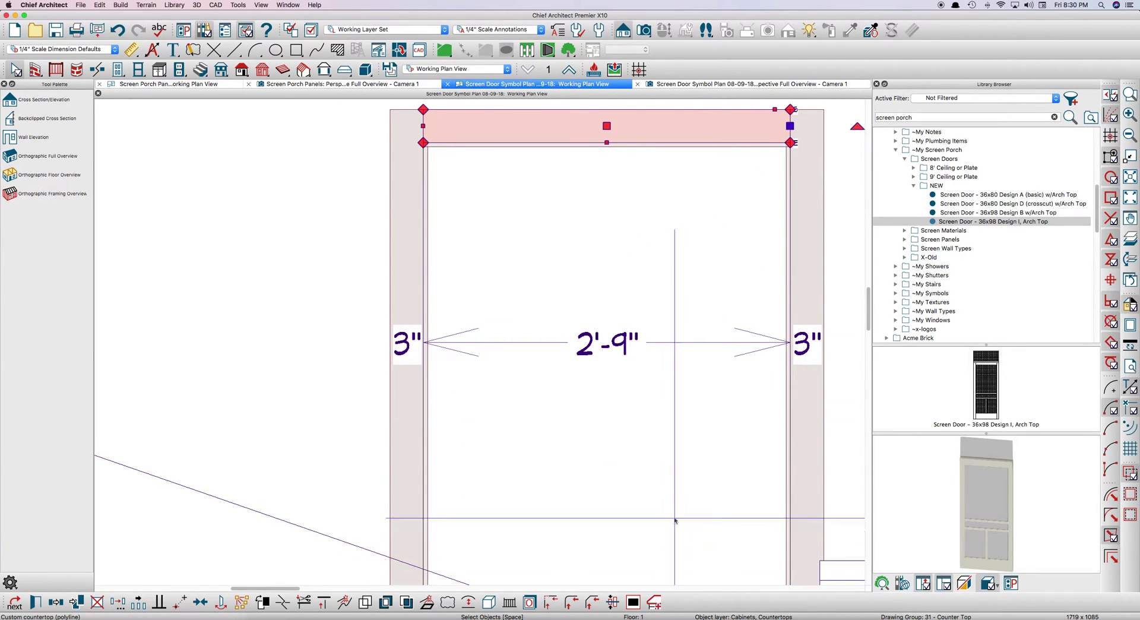
click(727, 84)
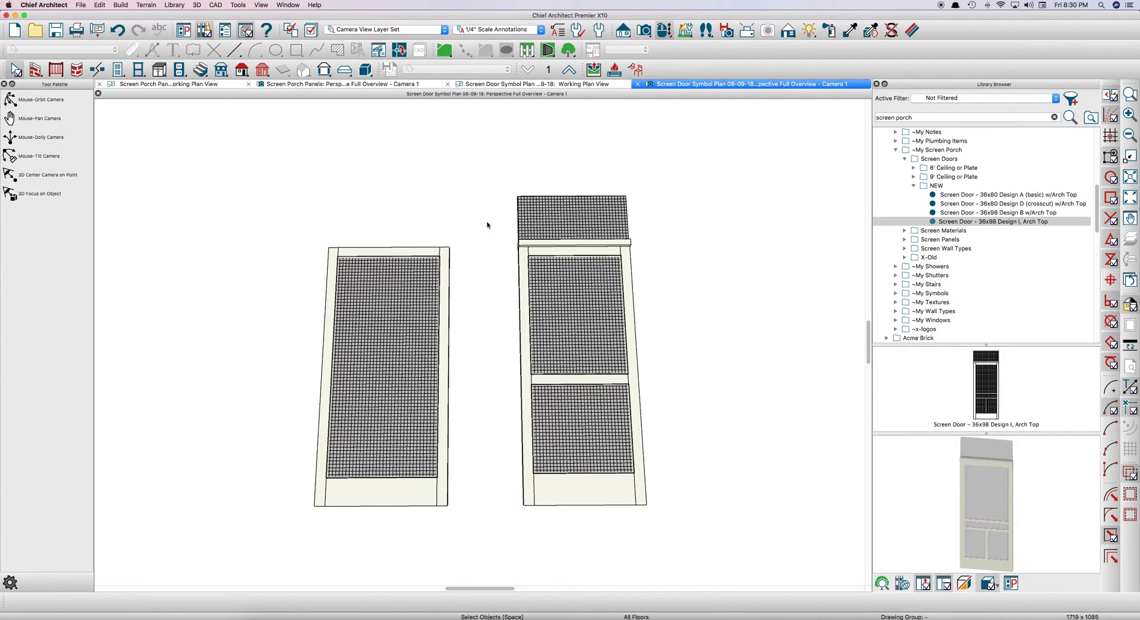
click(561, 88)
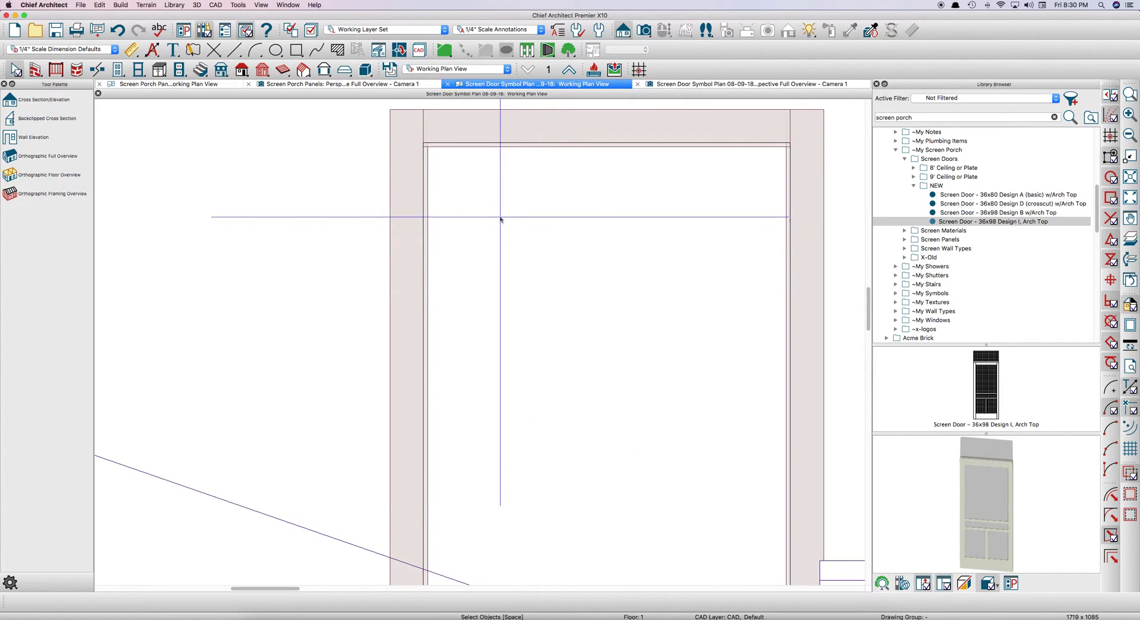
scroll(499, 220, down, 3)
Copy the top rail 48" lower and drag the copy 1'-10 1/2" above the bottom rail.
scroll(484, 408, up, 3)
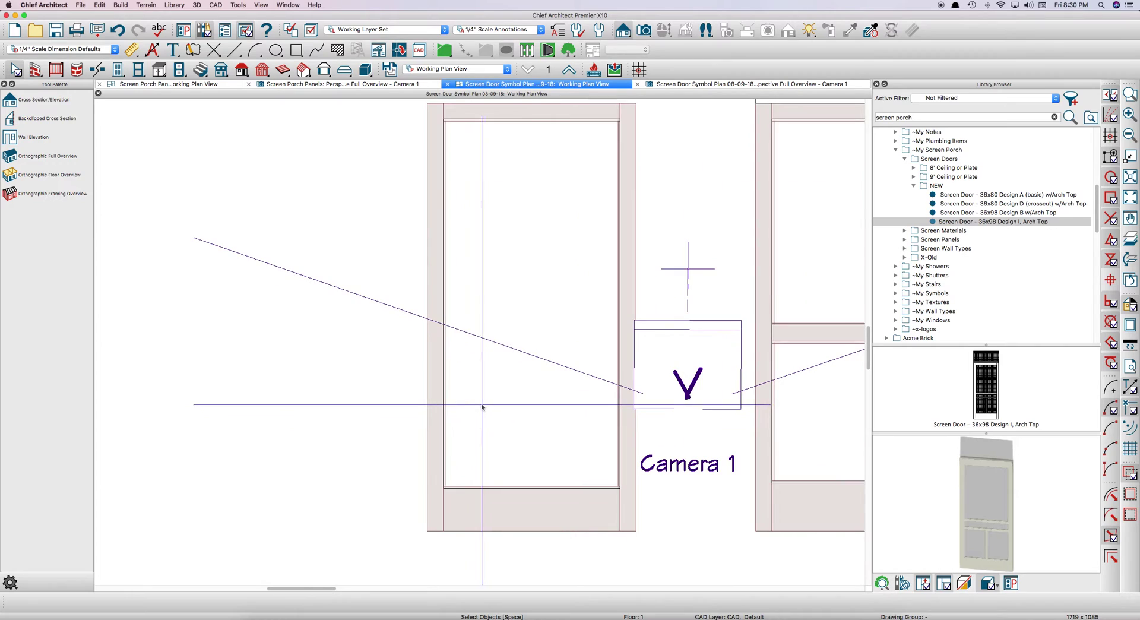
click(440, 392)
click(523, 111)
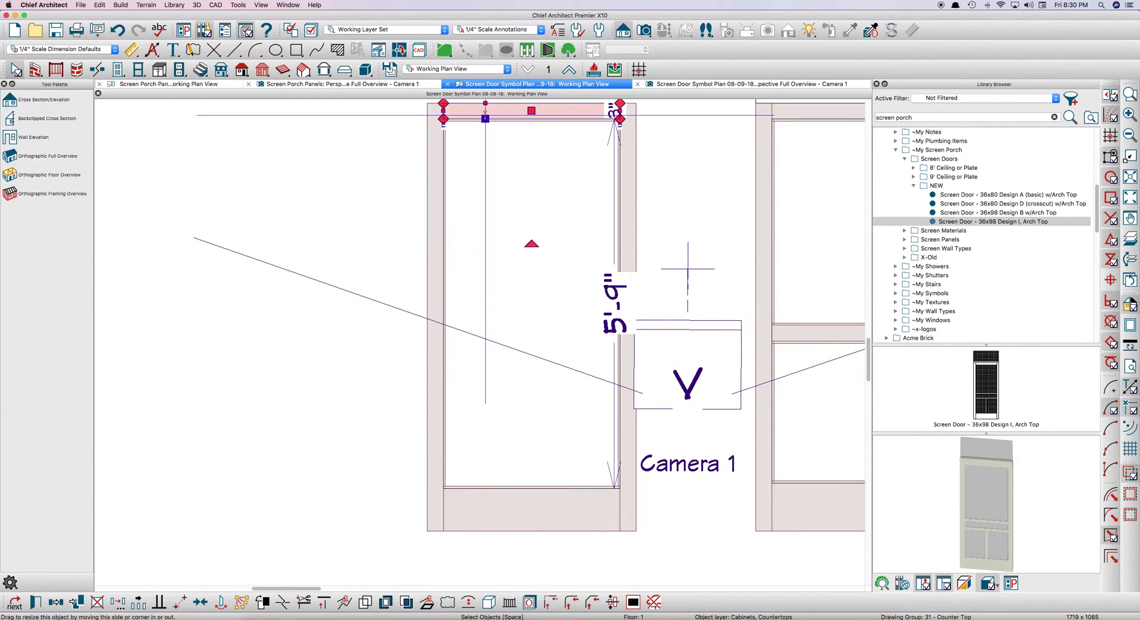
click(468, 601)
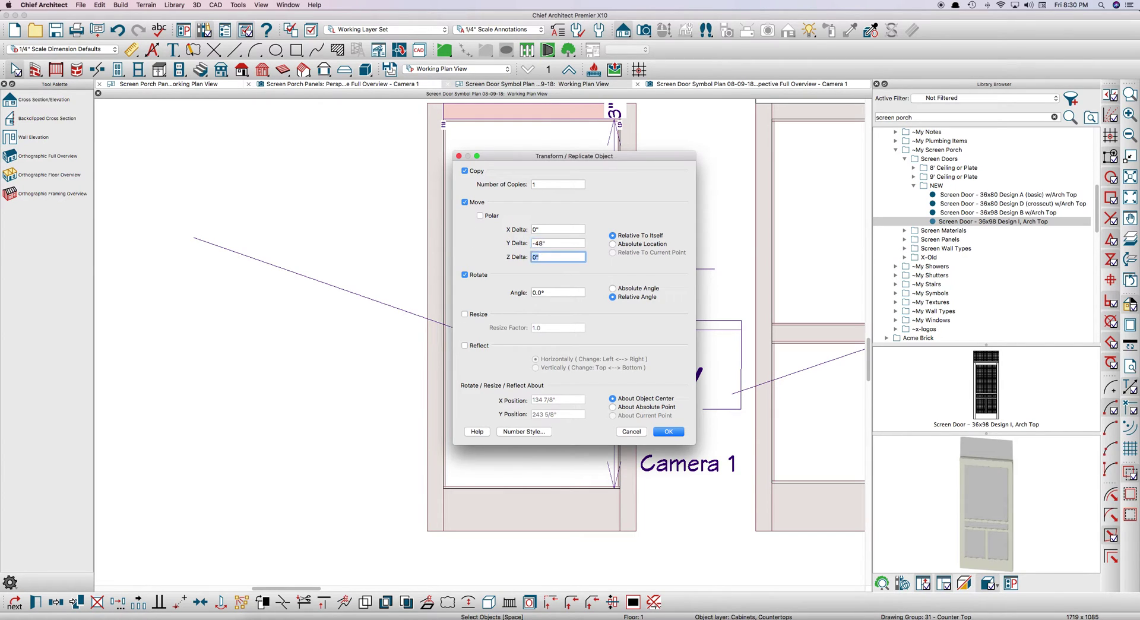
key(Return)
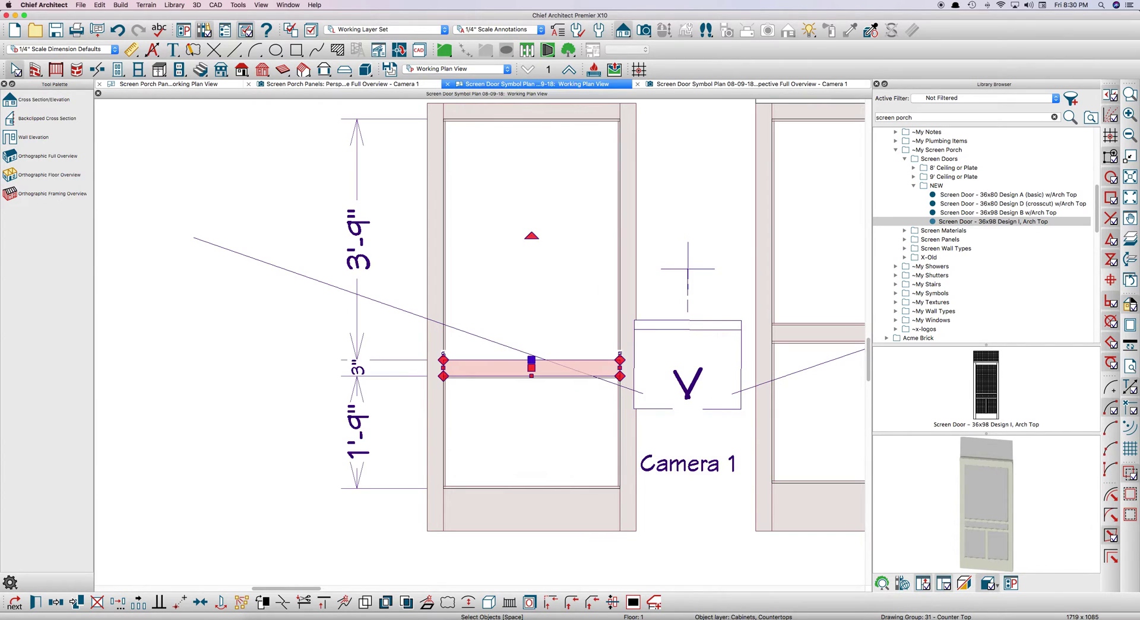
mouse_move(531, 362)
mouse_down()
mouse_move(499, 377)
mouse_move(518, 353)
mouse_up()
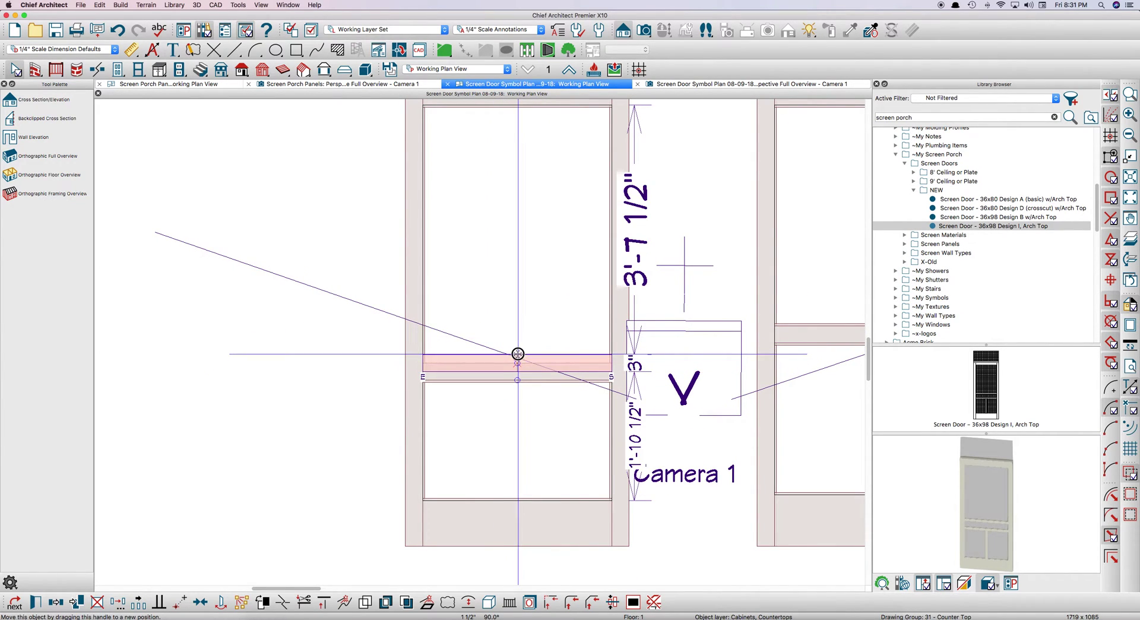
scroll(472, 359, up, 2)
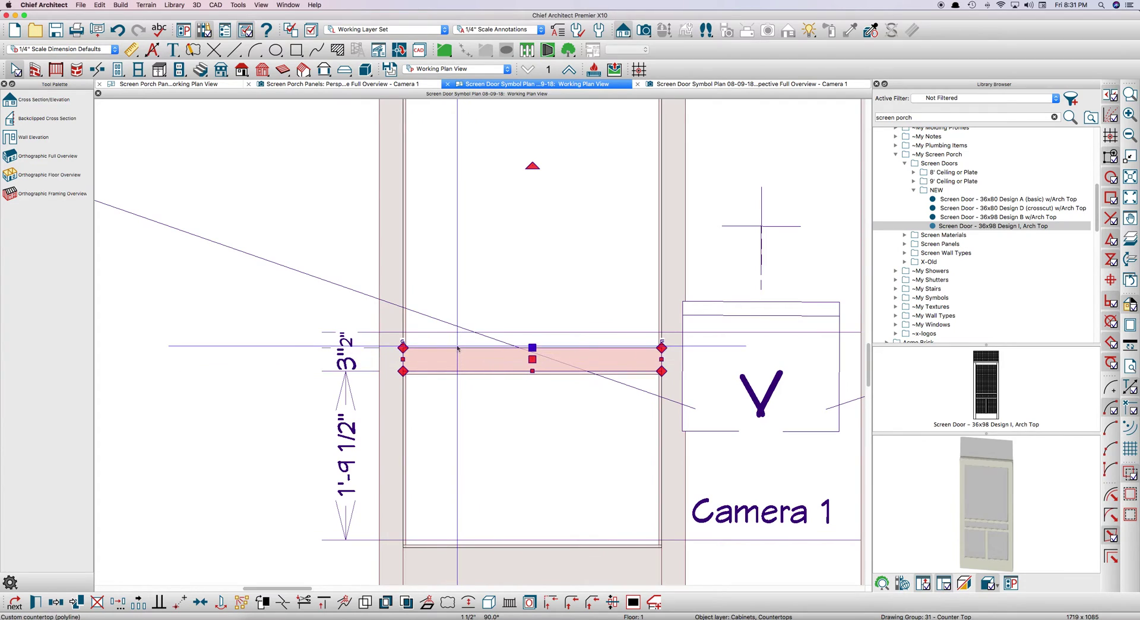
click(457, 346)
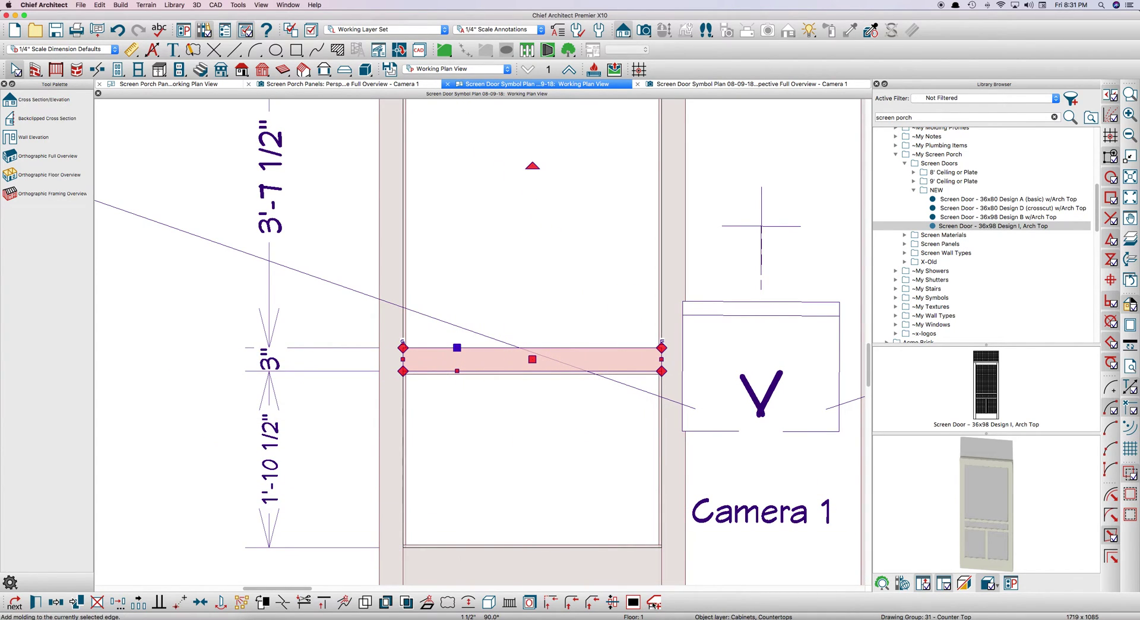
key(Escape)
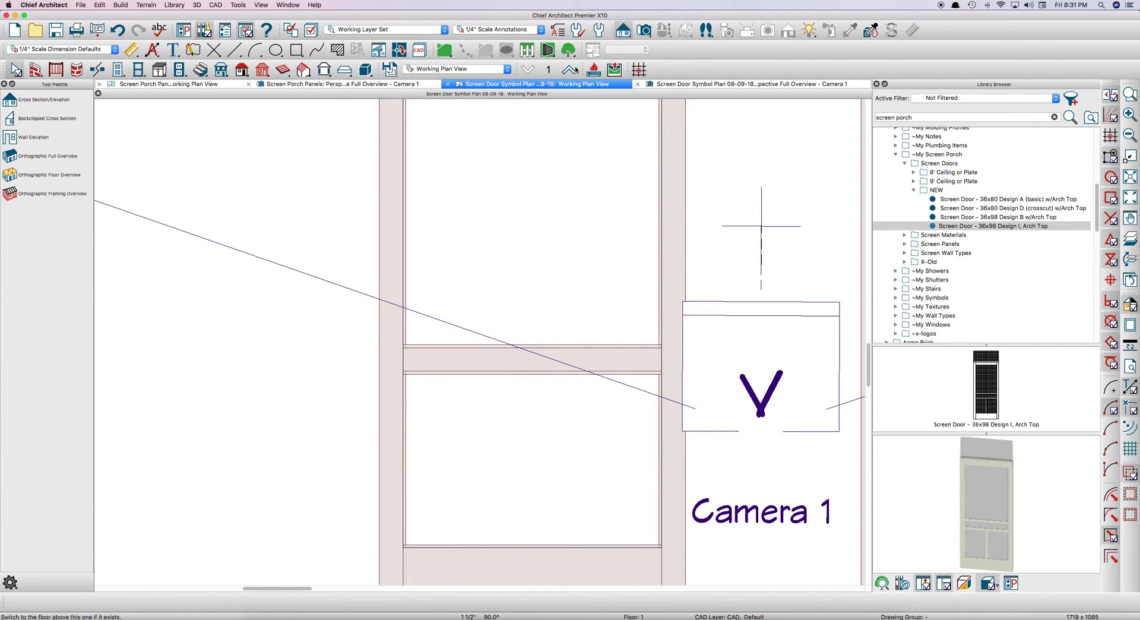
click(709, 84)
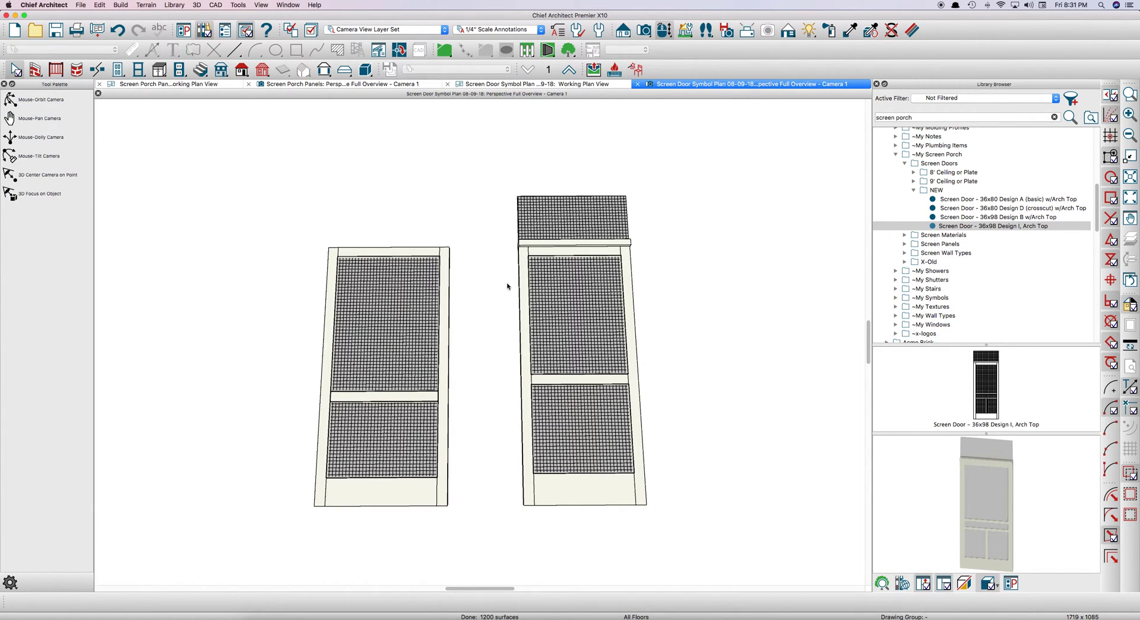
click(573, 88)
scroll(504, 429, down, 3)
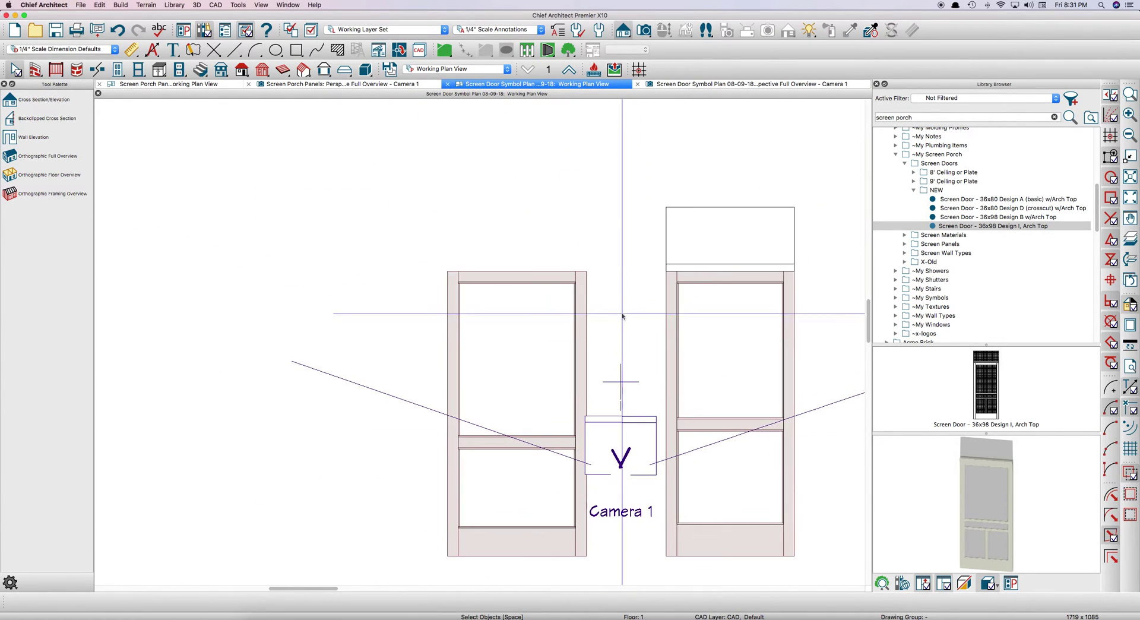
scroll(638, 288, up, 2)
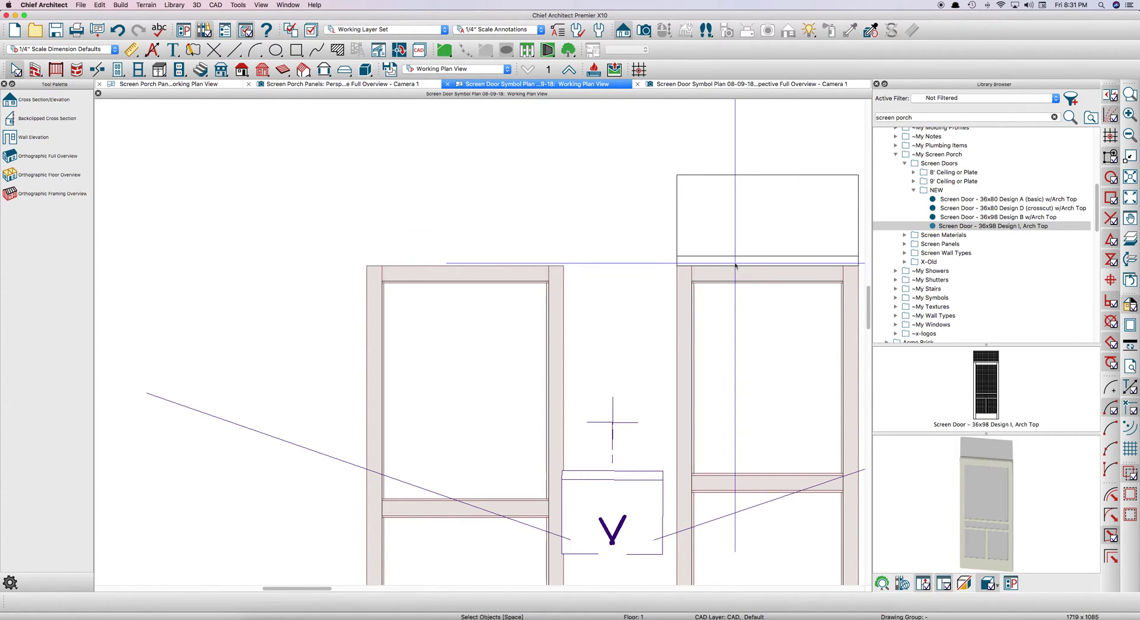
Draw a polyline solid from the frame's top-left corner using coordinates 31 and 1 1/2.
key(1)
key(3)
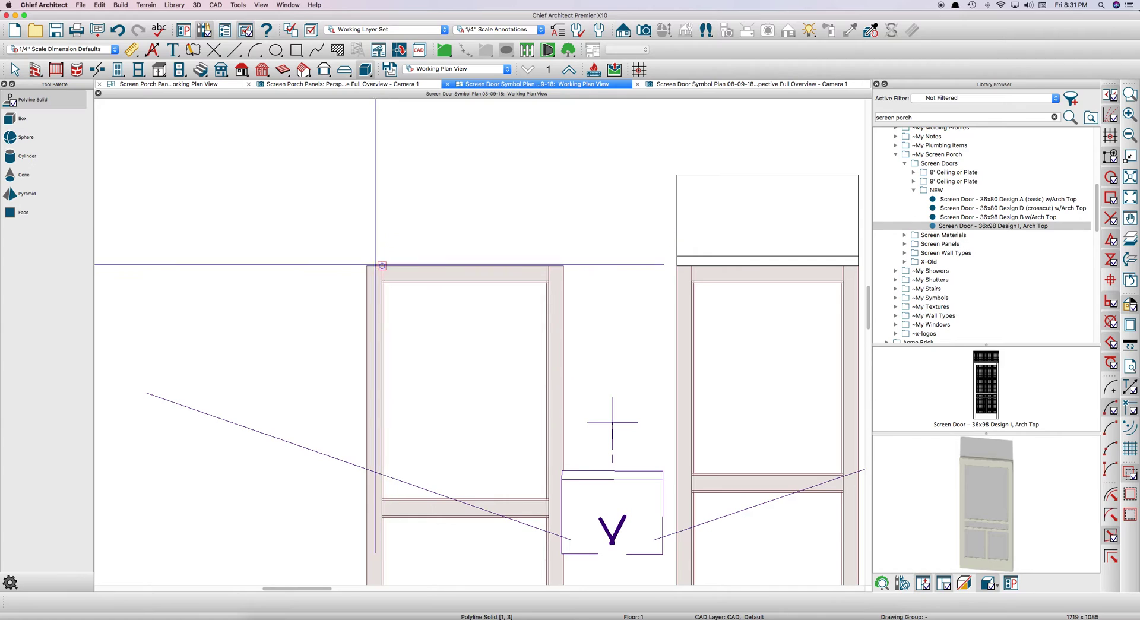
click(367, 265)
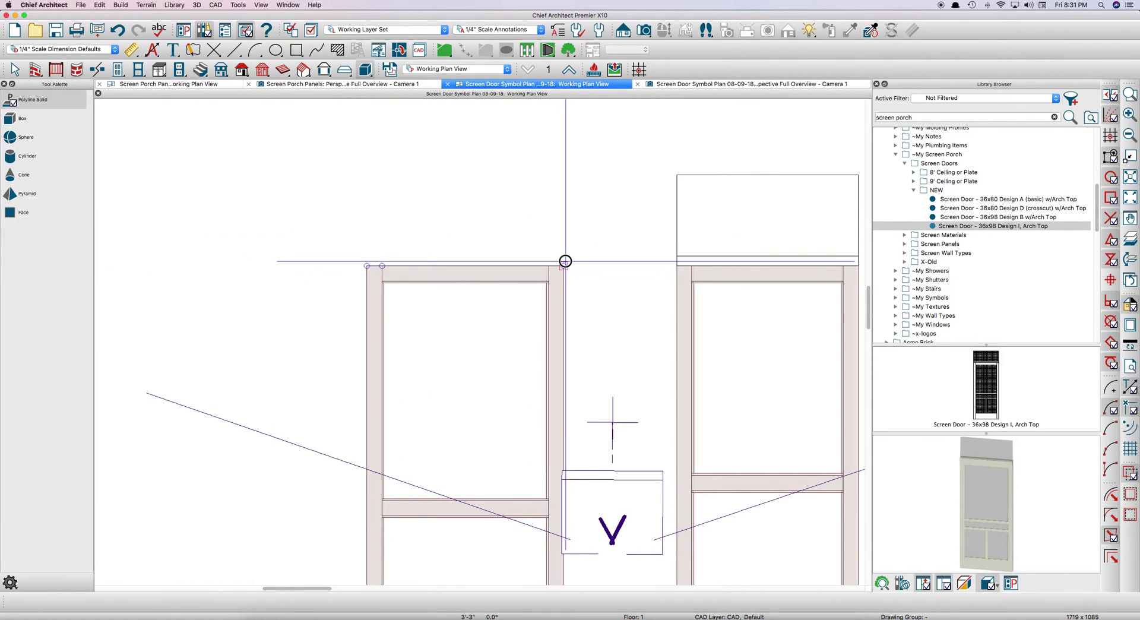
key(Tab)
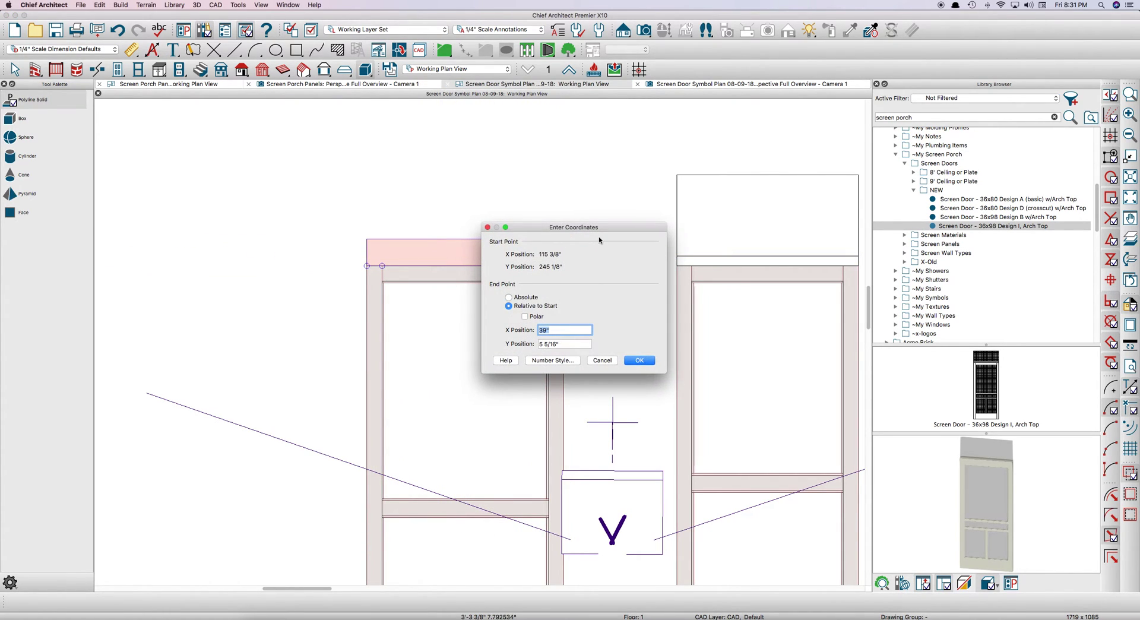
text(31)
key(Tab)
text(1 1/2)
key(Return)
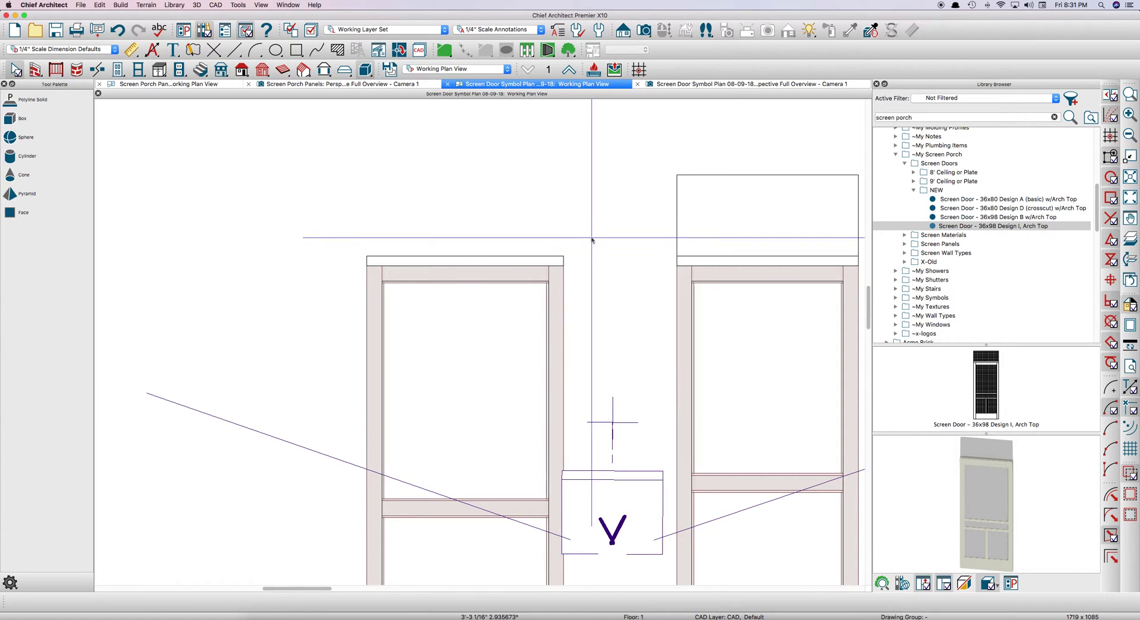
scroll(467, 233, up, 1)
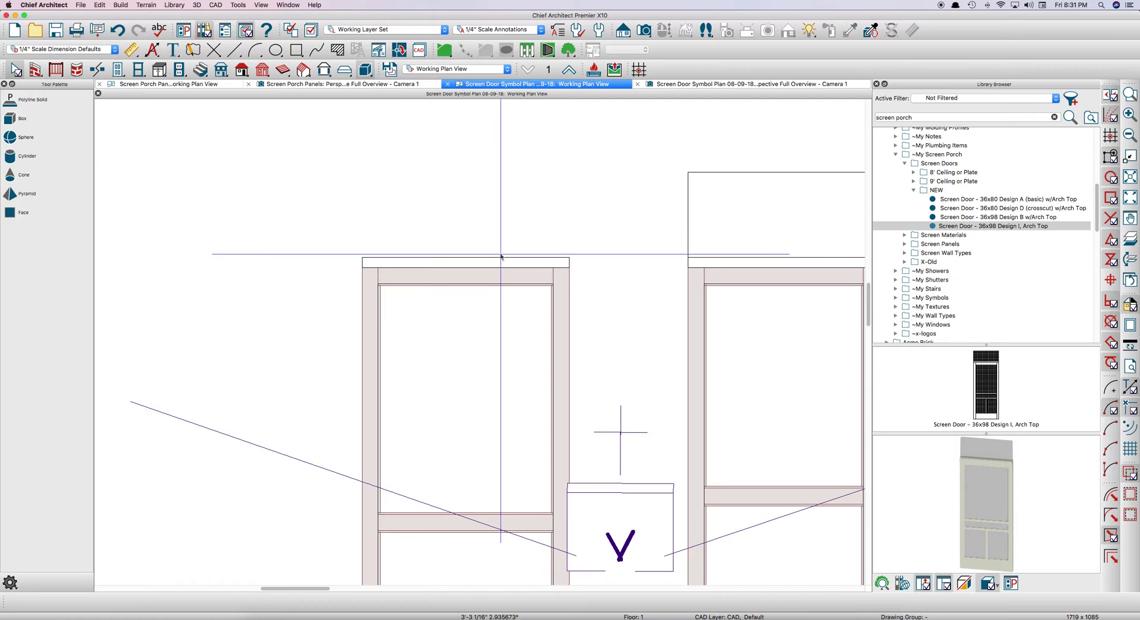
Move the screen panel above the left frame, snap its corner, and resize it to 3'-3" wide.
click(473, 309)
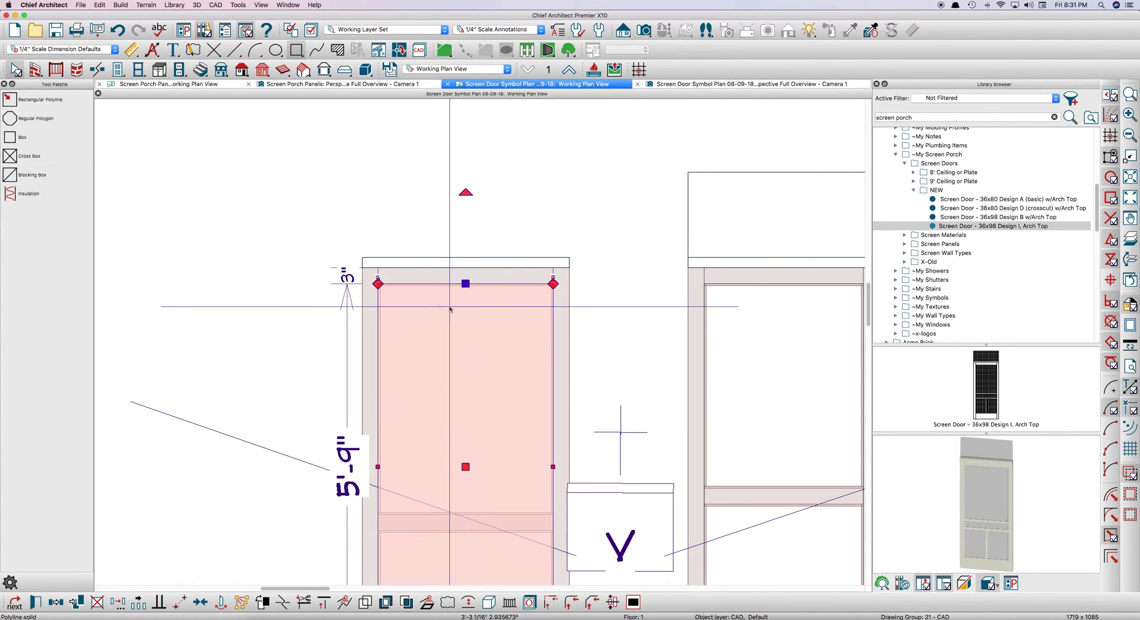
scroll(420, 319, down, 1)
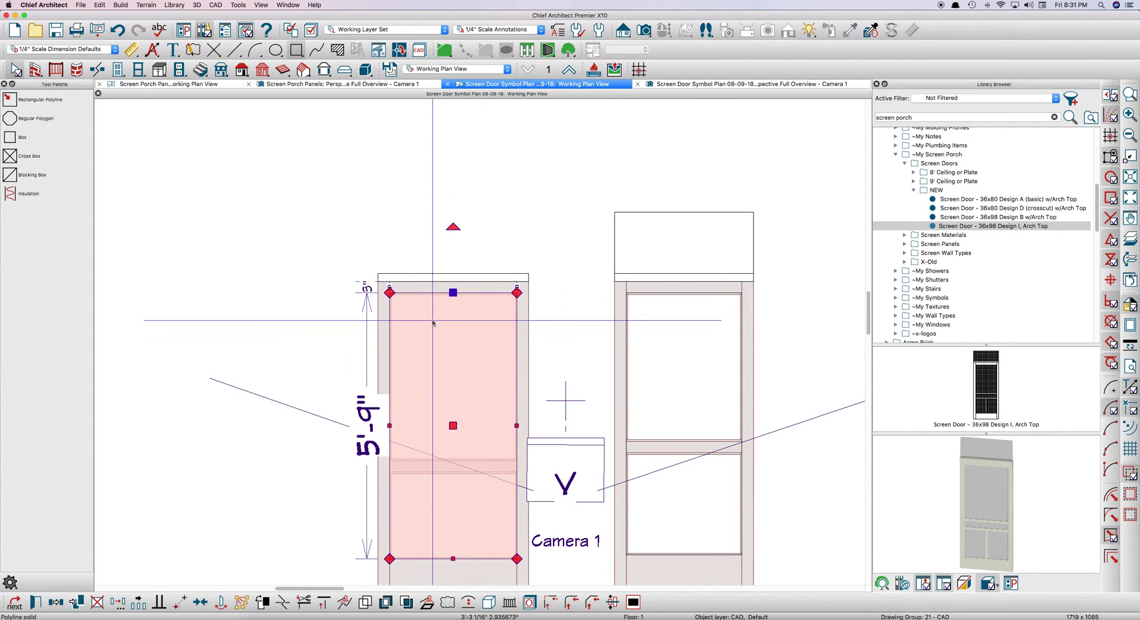
mouse_move(453, 426)
mouse_down()
mouse_move(361, 240)
mouse_move(534, 249)
mouse_up()
scroll(536, 258, up, 1)
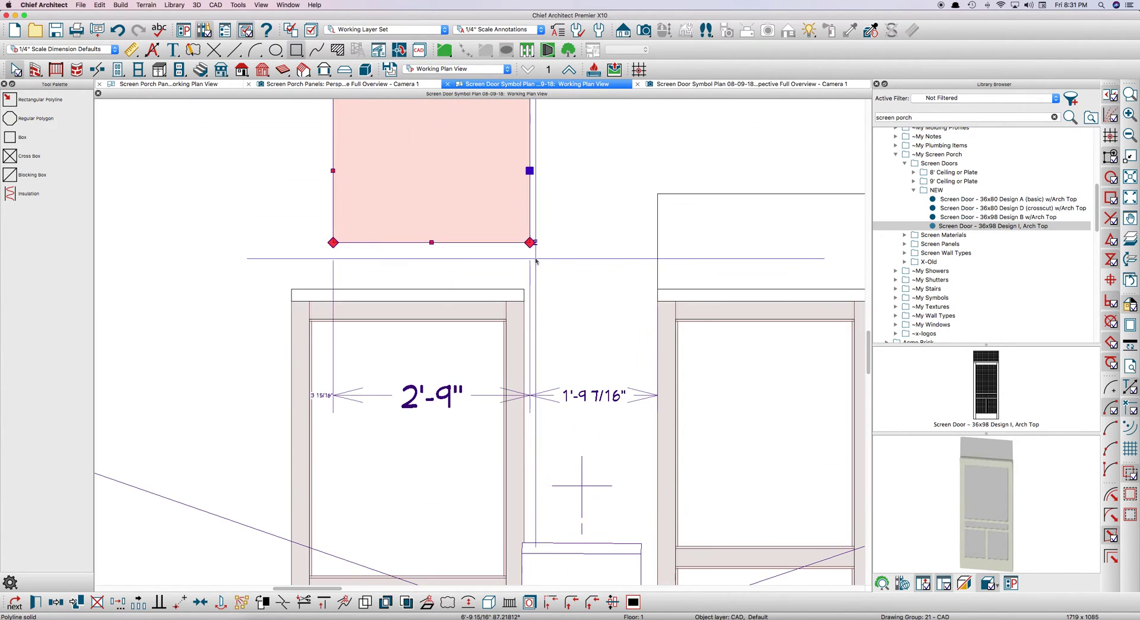
click(534, 256)
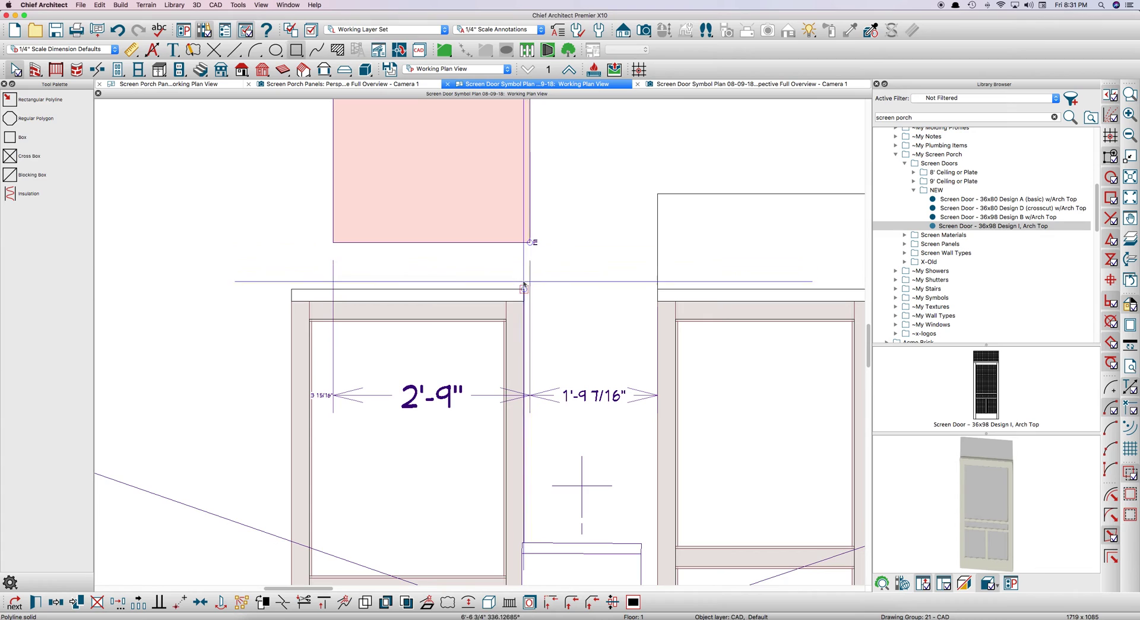
drag(529, 243, 523, 289)
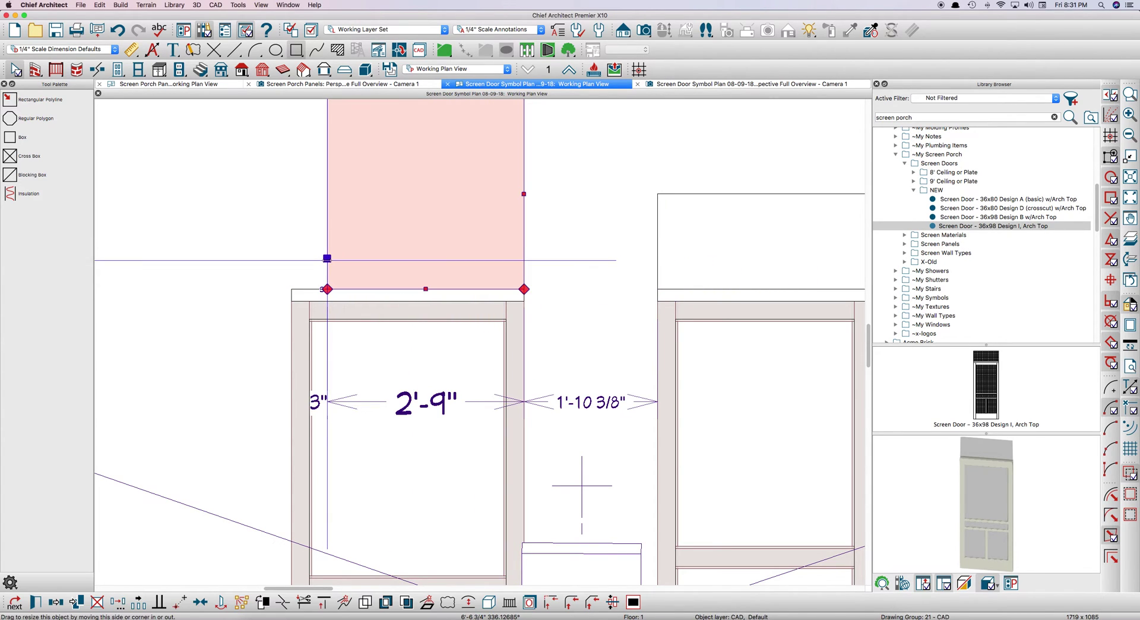
drag(327, 260, 291, 260)
scroll(454, 362, down, 2)
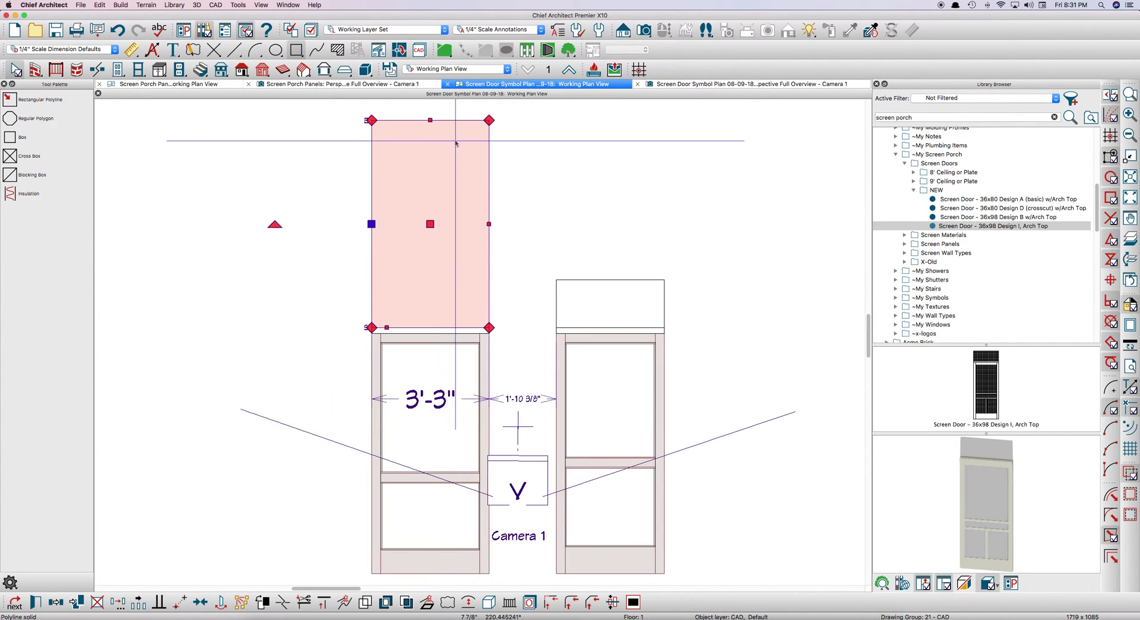
drag(430, 120, 561, 289)
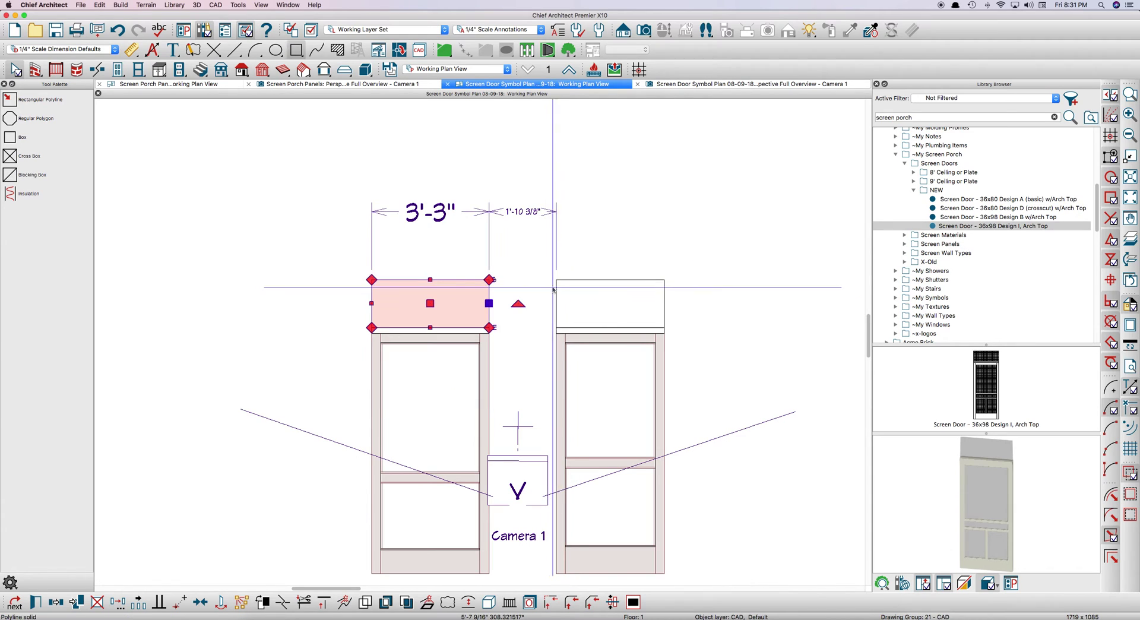
key(Escape)
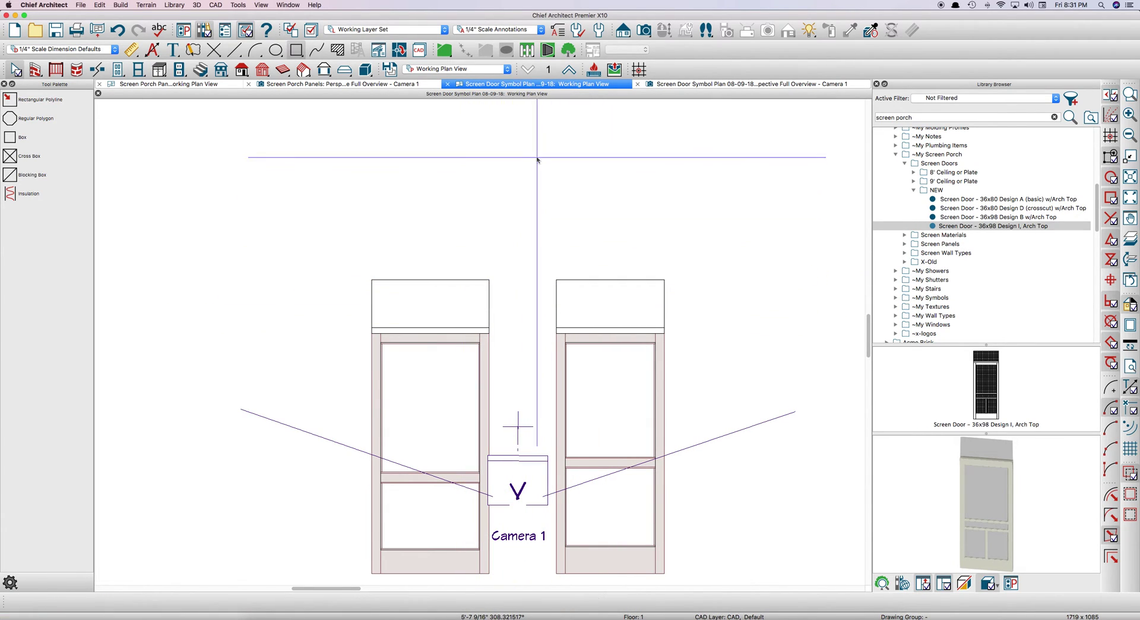
In 3D, give the grey bar a 4" thickness with absolute elevations.
click(681, 84)
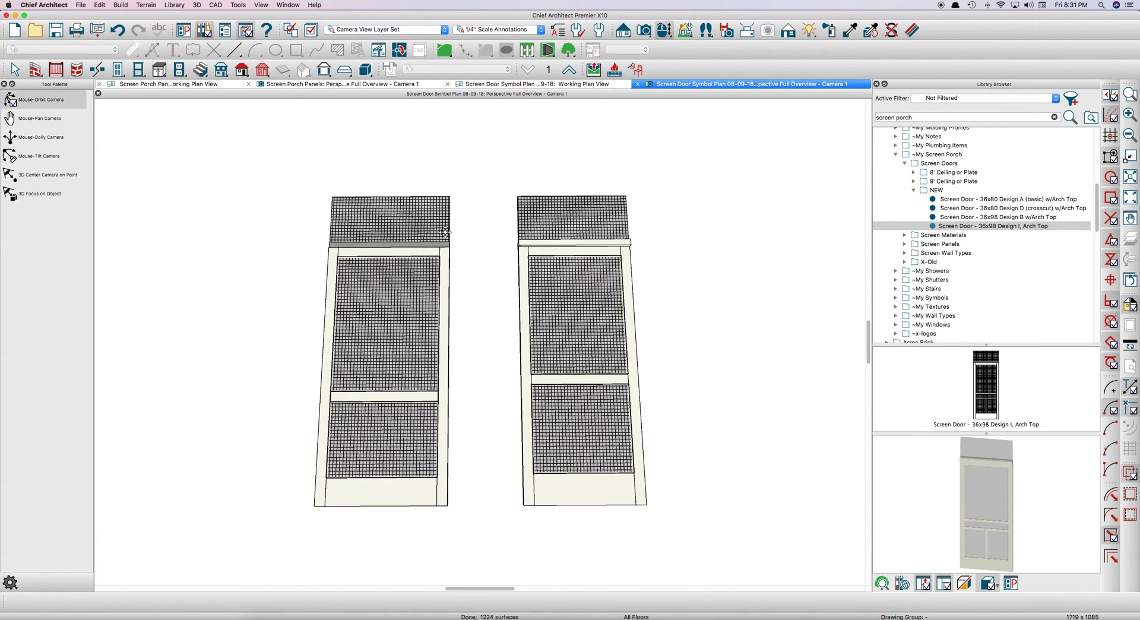
mouse_move(451, 229)
mouse_down()
mouse_move(384, 232)
mouse_move(489, 266)
mouse_up()
scroll(489, 265, up, 2)
scroll(519, 262, up, 2)
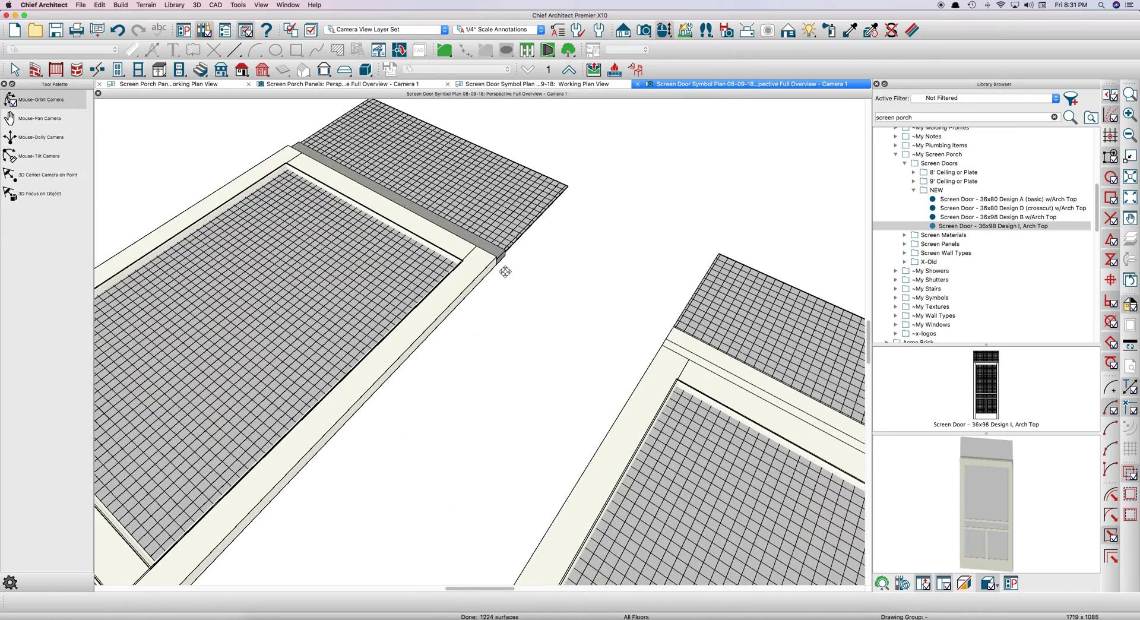
scroll(504, 269, up, 1)
scroll(486, 278, up, 2)
key(space)
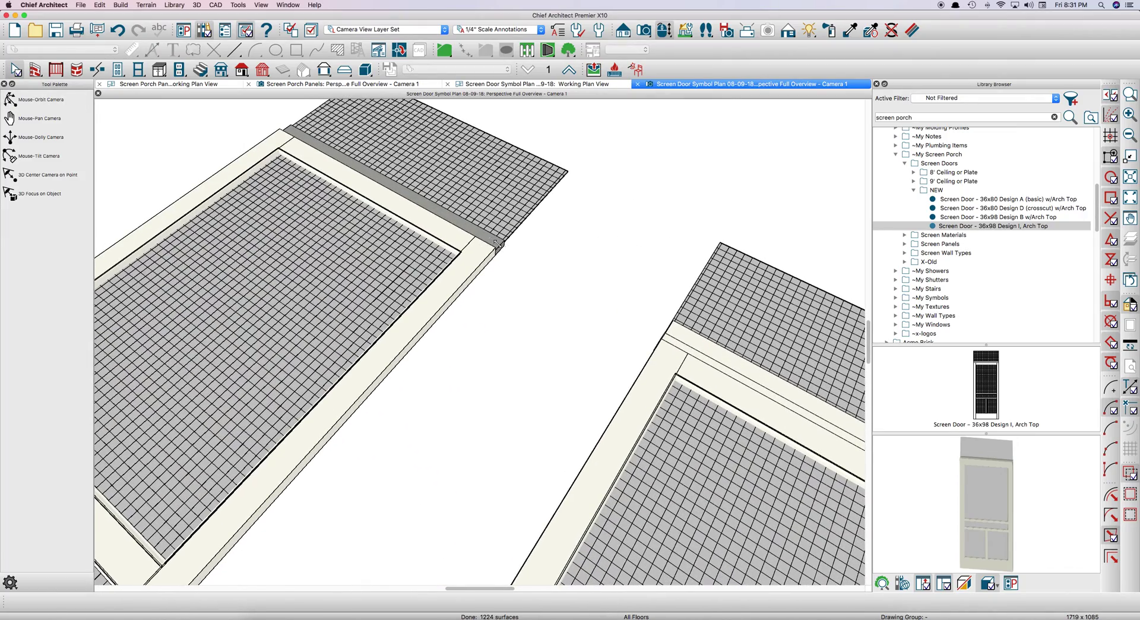
double_click(496, 243)
double_click(577, 202)
key(Tab)
key(Down)
key(Tab)
key(Tab)
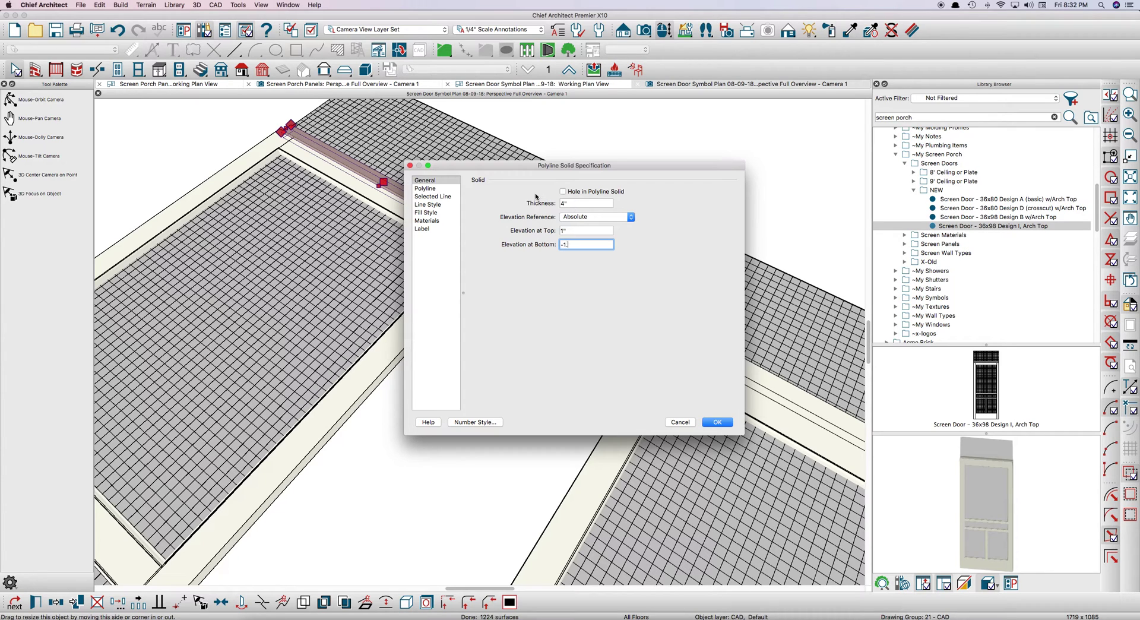
text(5)
key(Return)
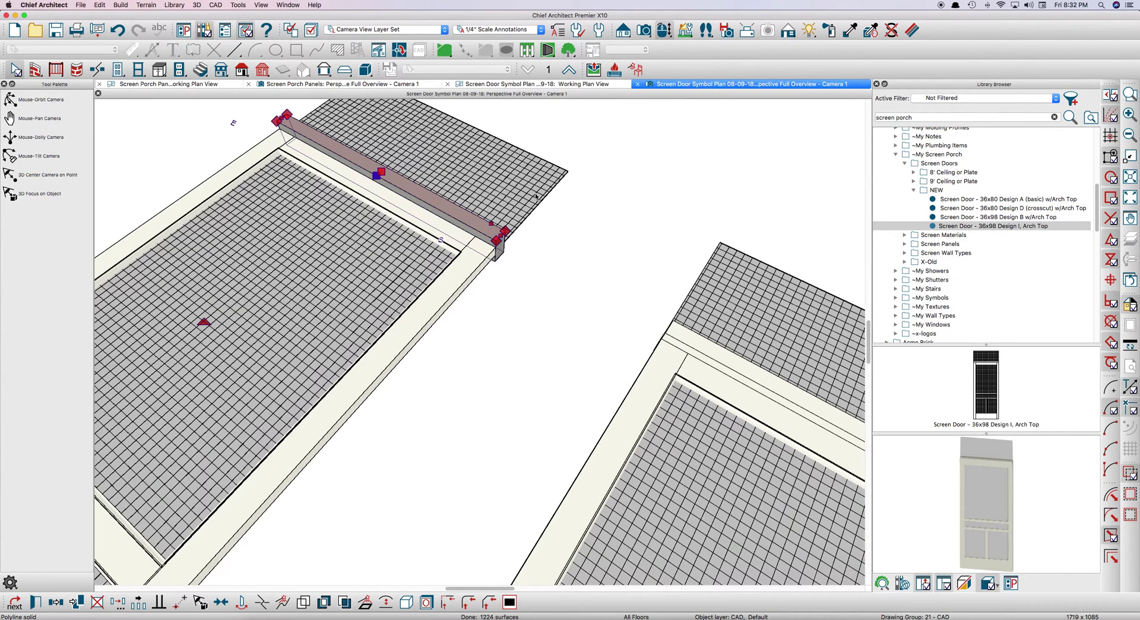
key(Escape)
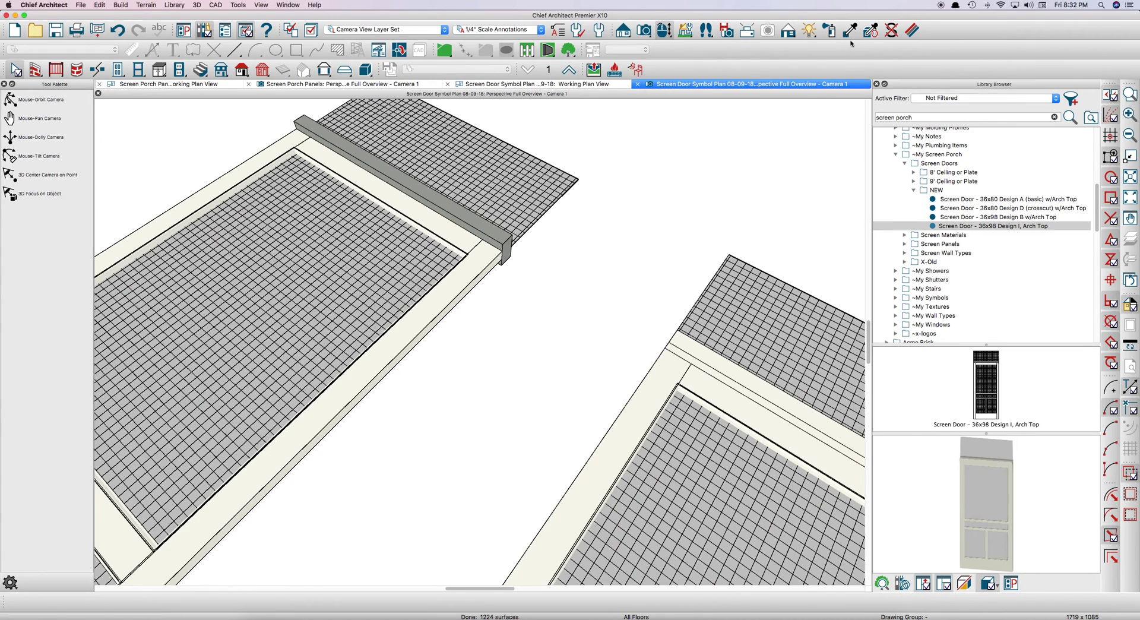
Paint the grey bar Bone using the frame's material.
click(851, 37)
click(500, 240)
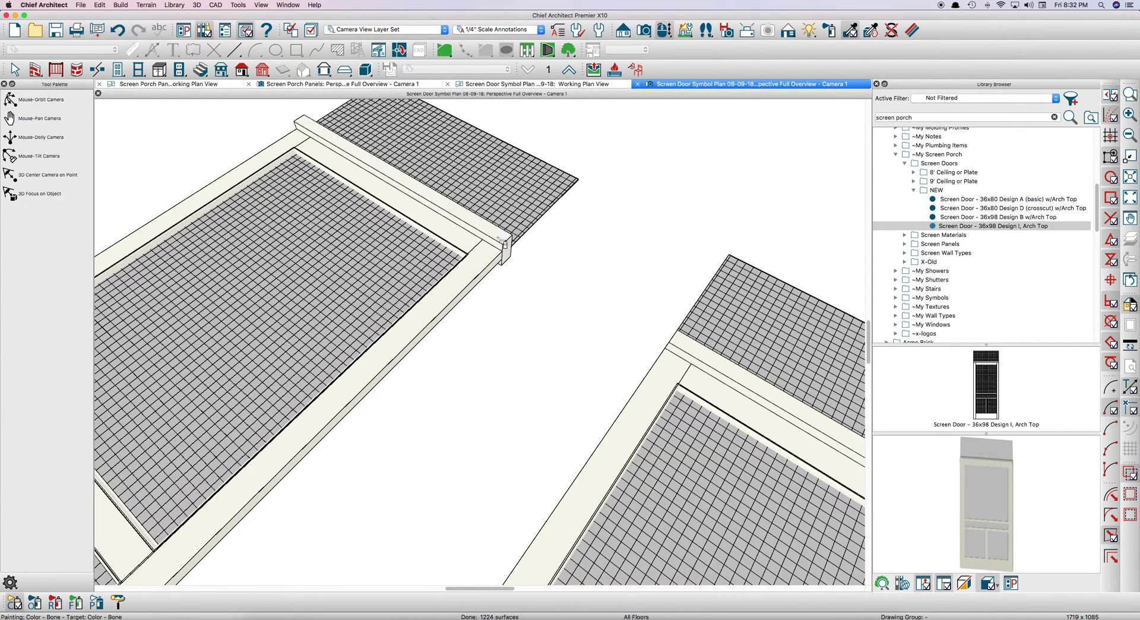
key(Escape)
scroll(505, 242, down, 2)
scroll(508, 244, down, 2)
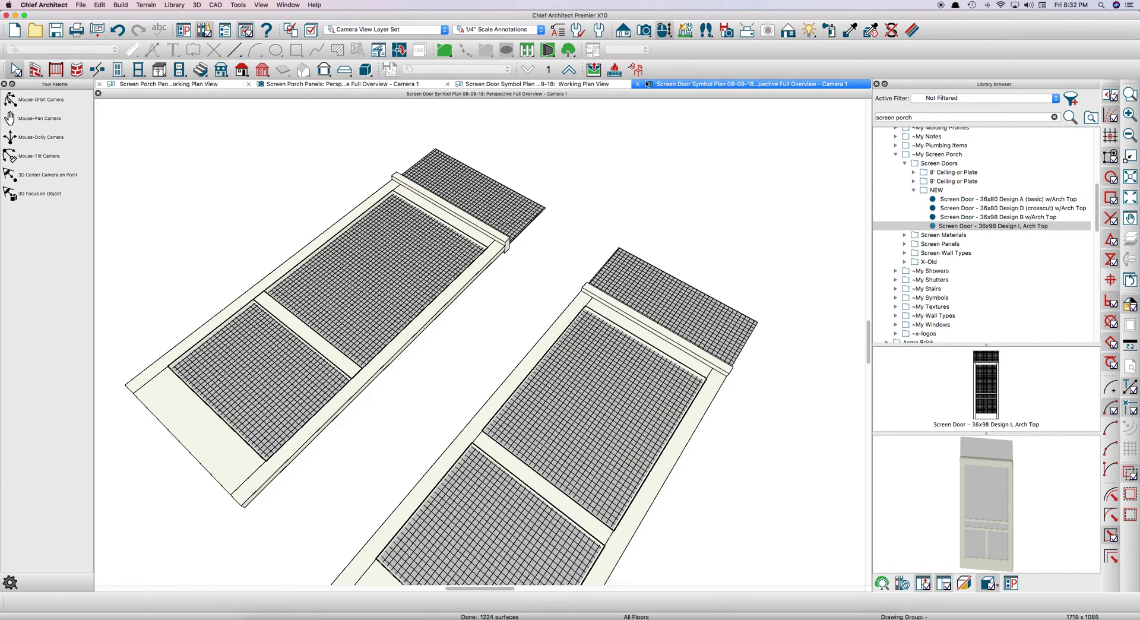
Delete the duplicate right door and camera, then view the remaining door in Full Overview.
click(570, 84)
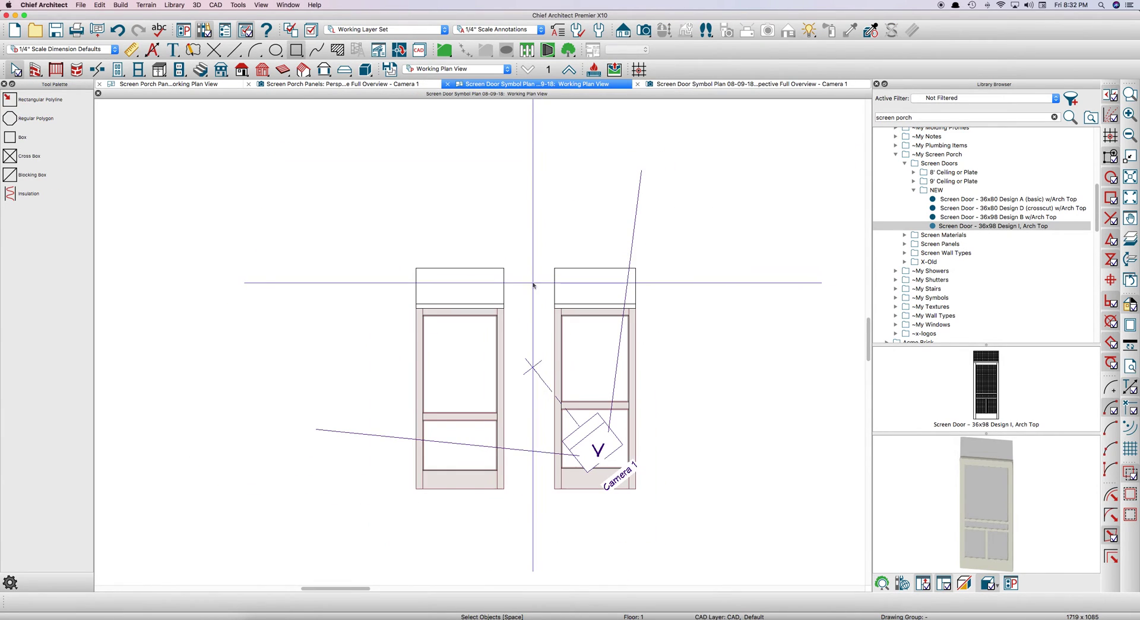
drag(537, 247, 671, 508)
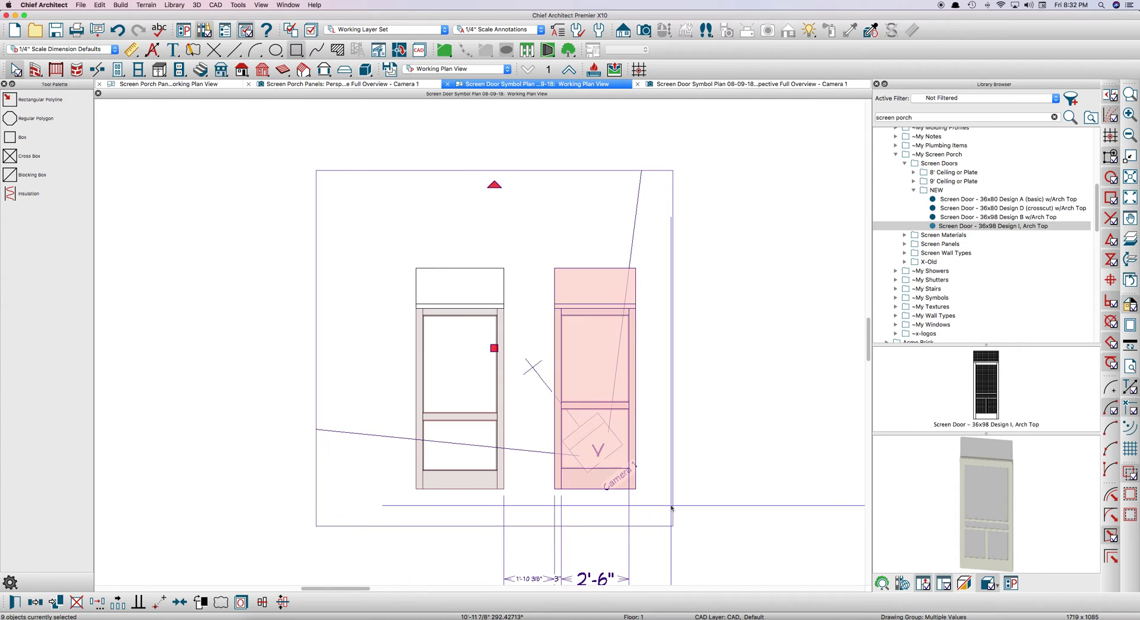
key(Delete)
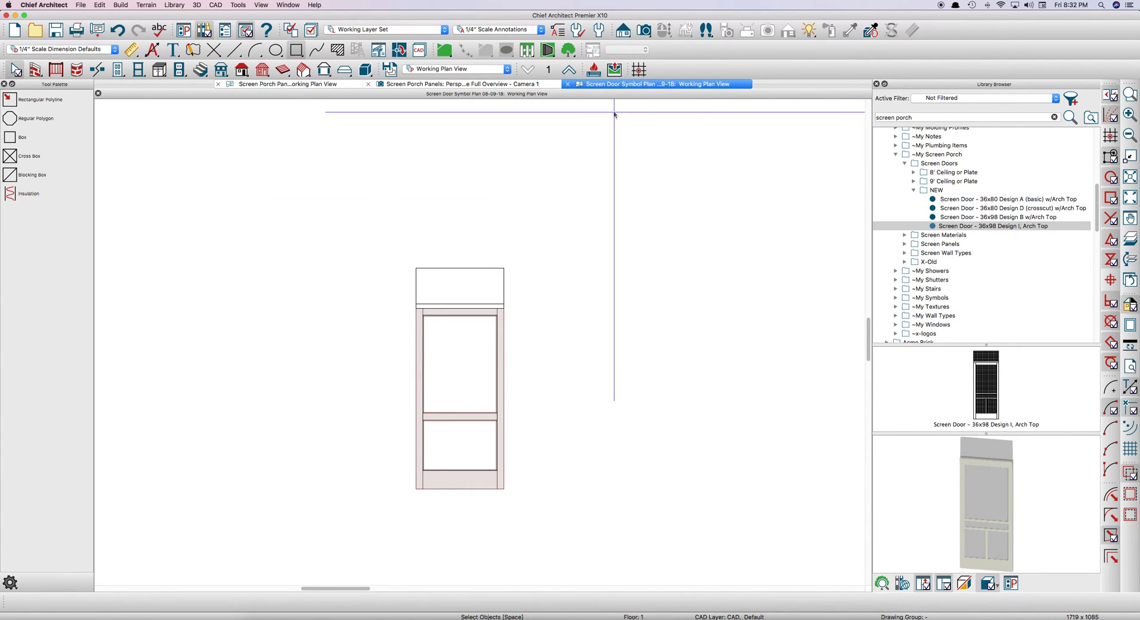
key(F9)
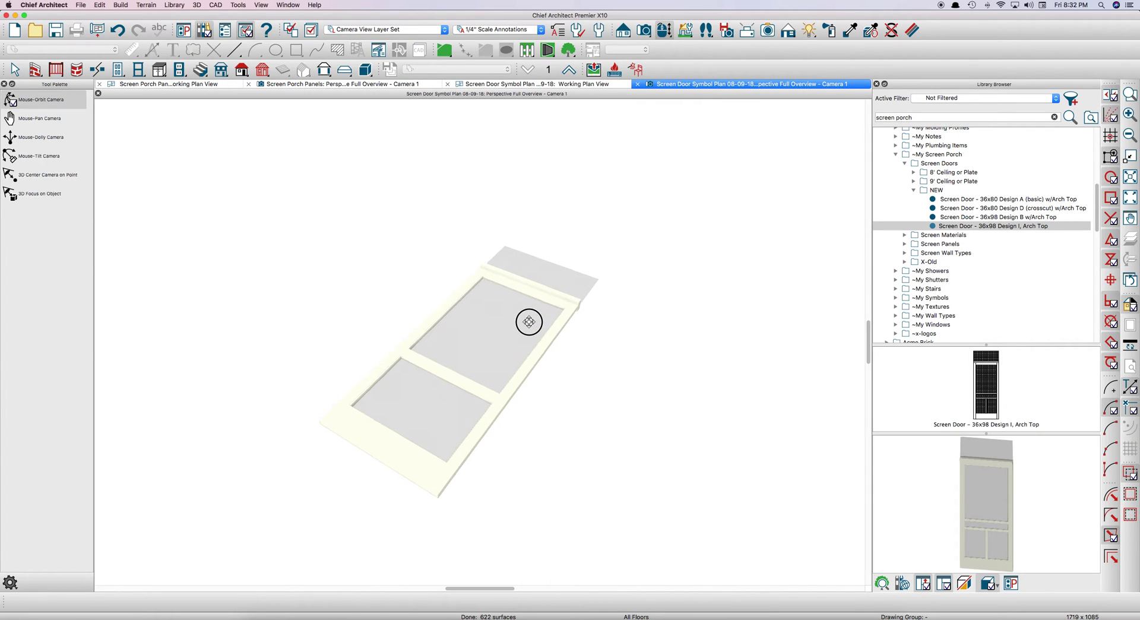
Convert the door to a symbol in the Door category.
click(238, 5)
mouse_move(247, 76)
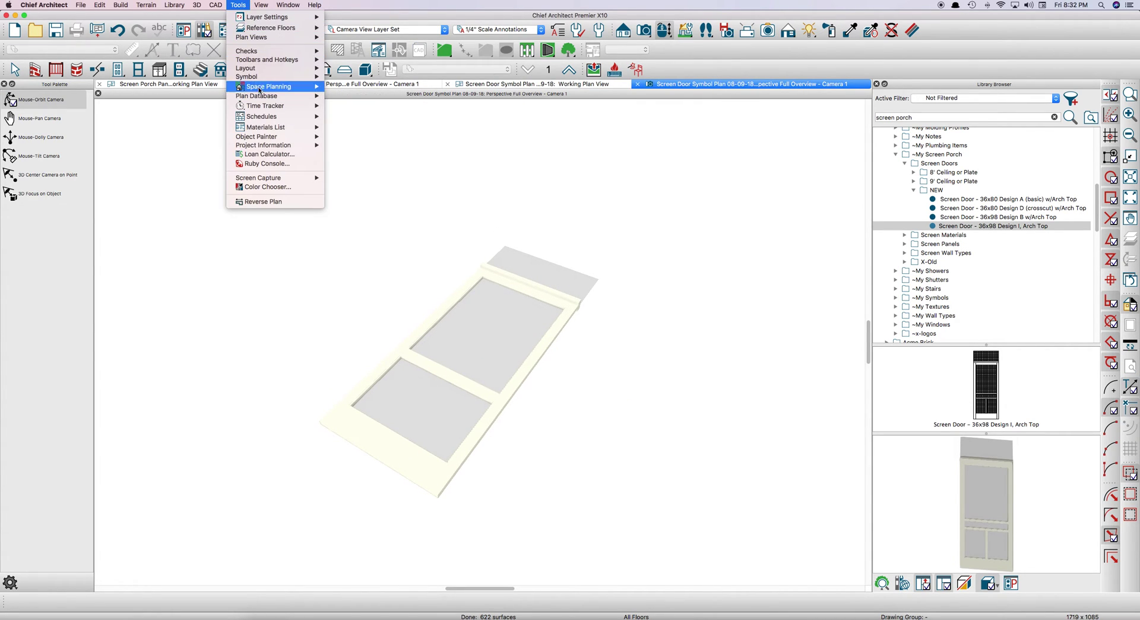
click(350, 88)
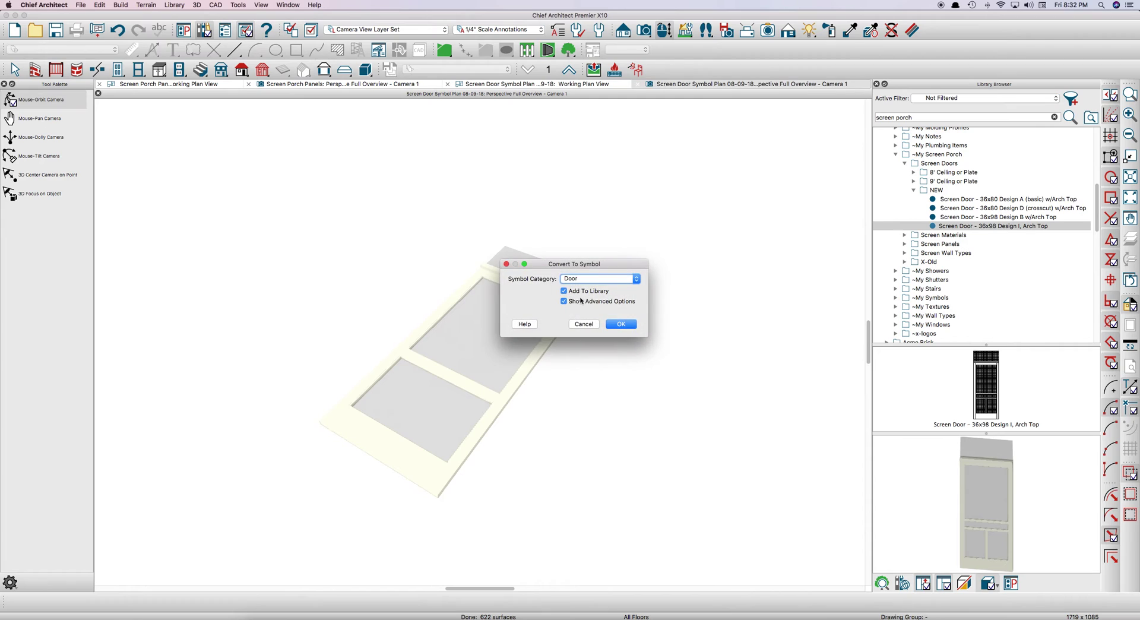
click(584, 278)
click(579, 282)
click(628, 325)
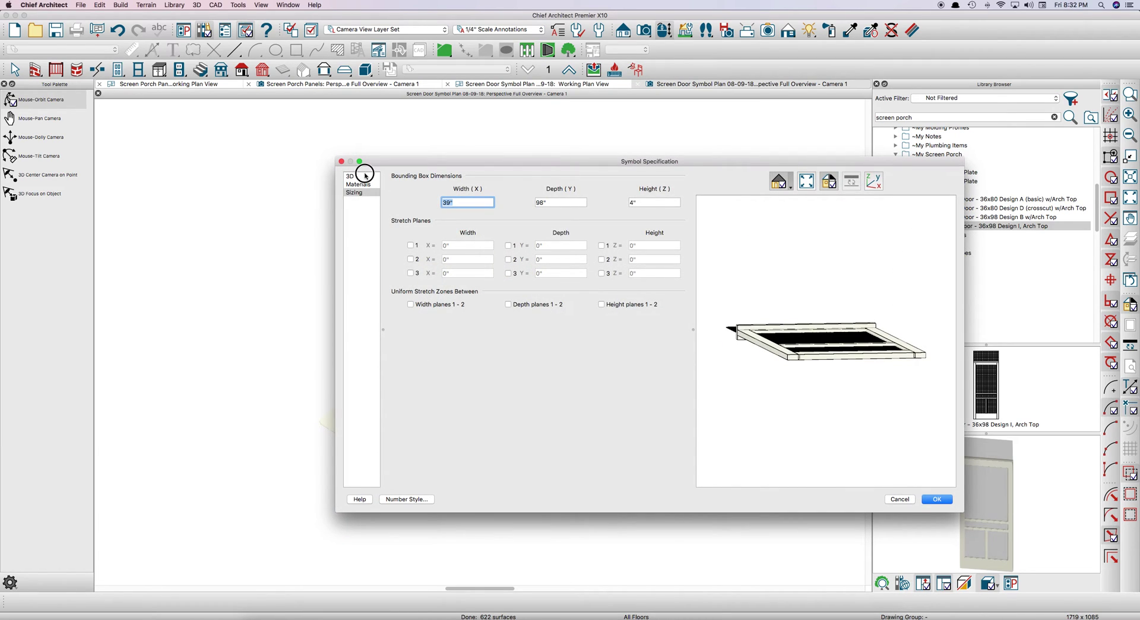
Name the symbol Screen Door 1 and rotate it upright about the X axis.
click(350, 175)
click(482, 189)
text(Screen Door 1)
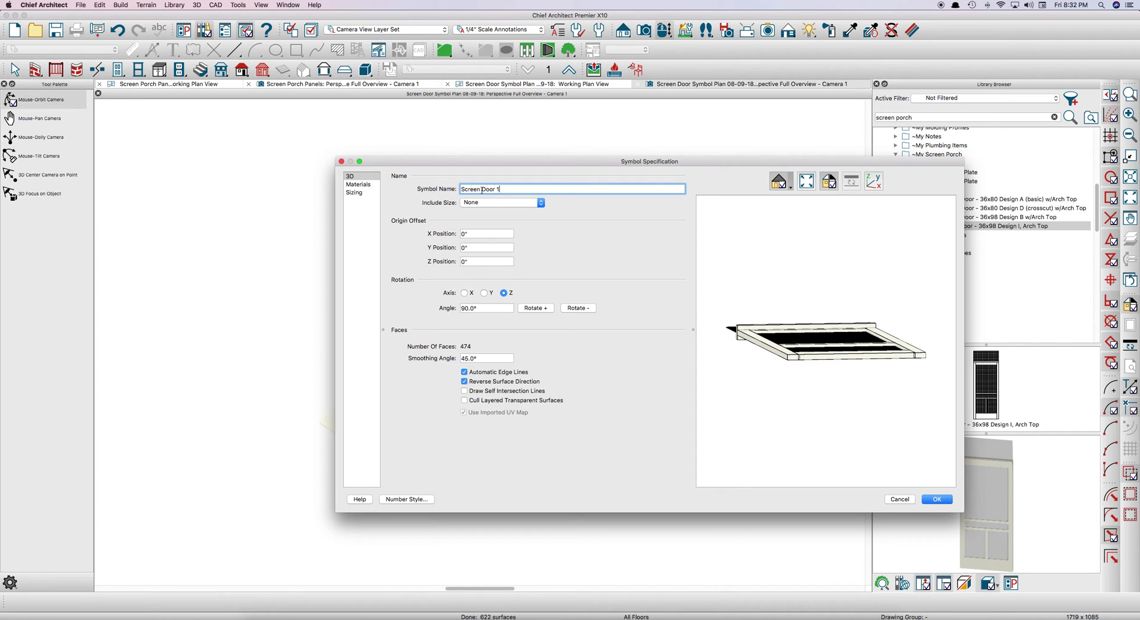
key(Tab)
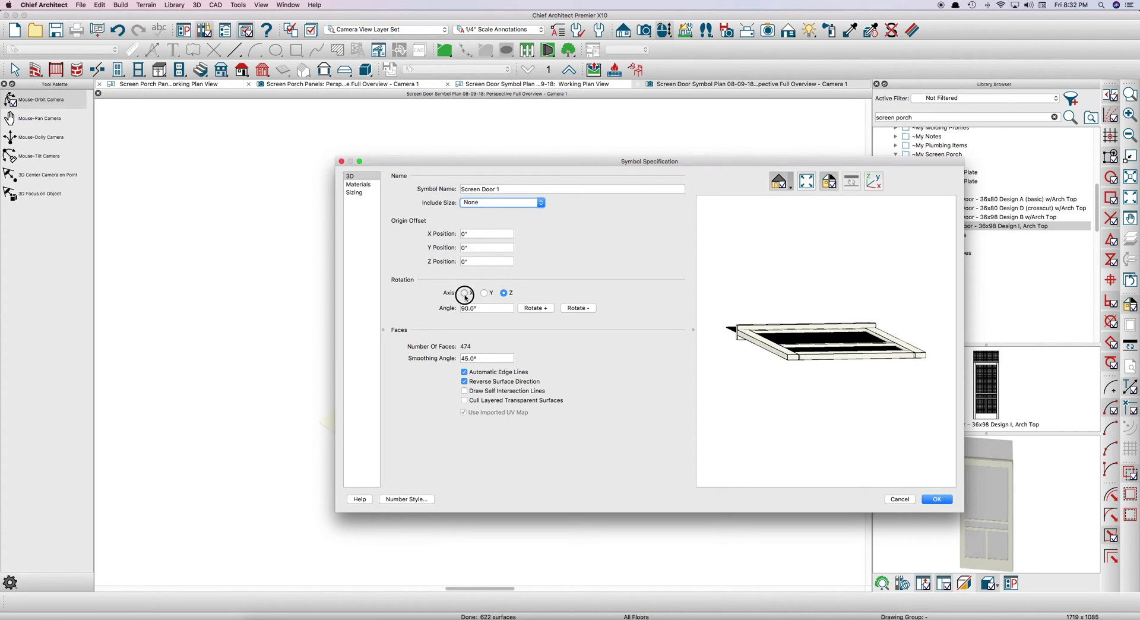
click(465, 293)
click(536, 308)
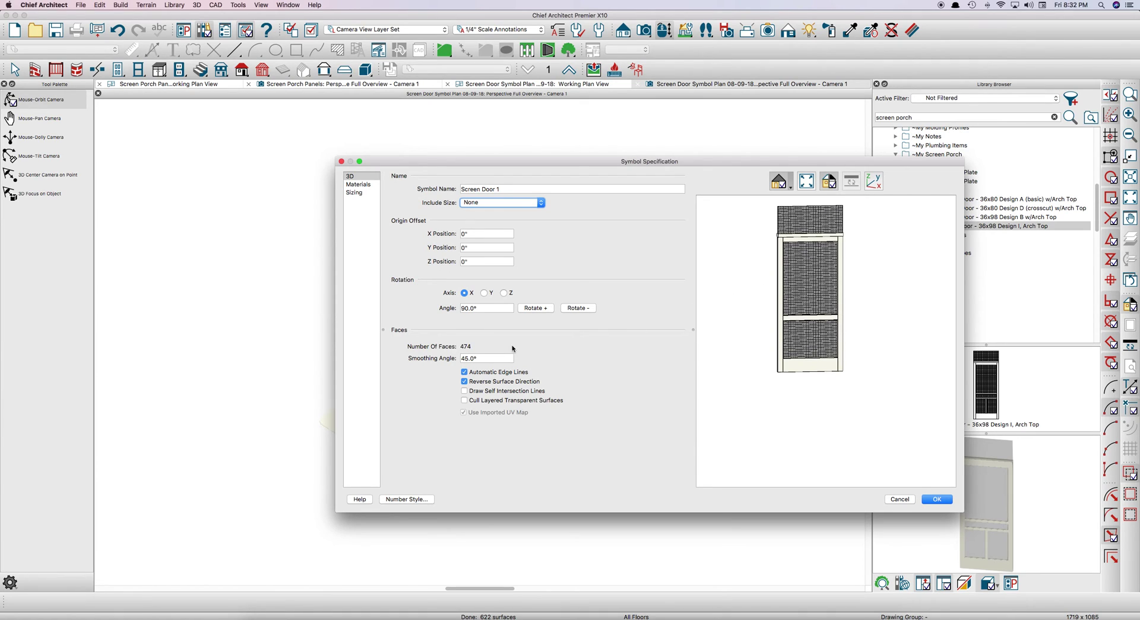
Set the first height stretch plane to 85", enable a width stretch plane, and save.
click(354, 193)
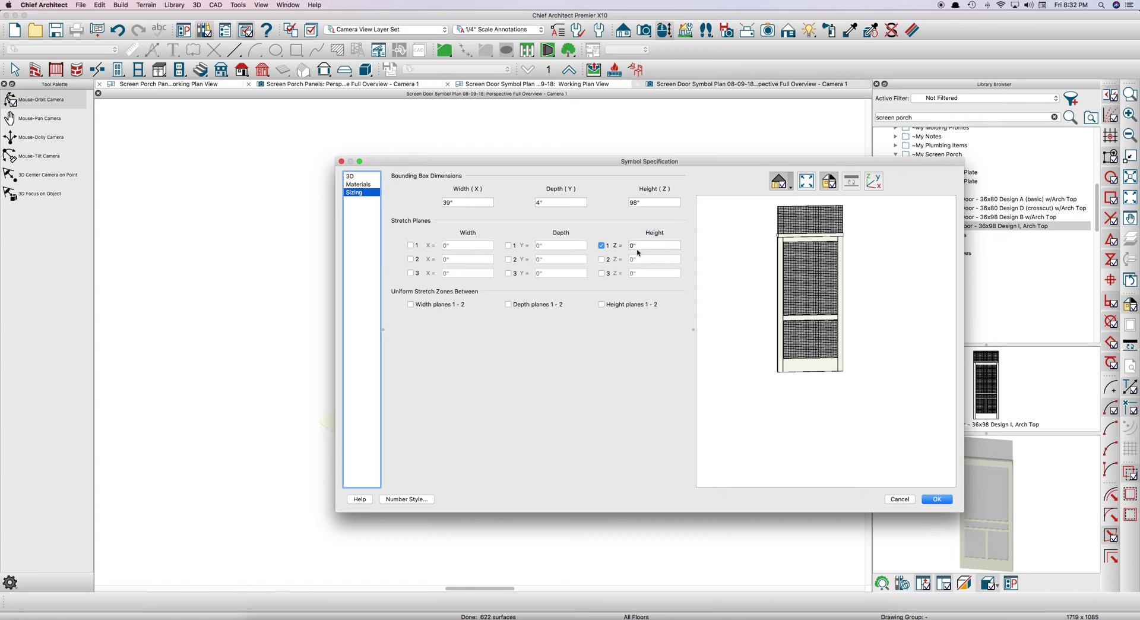
click(641, 247)
text(5)
key(Tab)
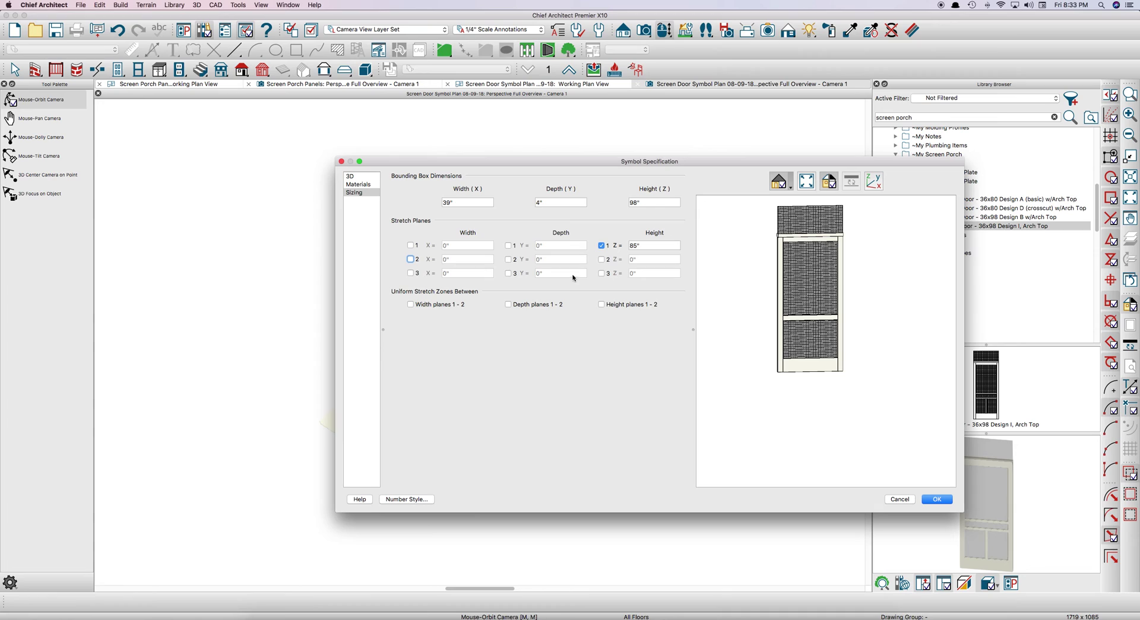
click(418, 247)
click(937, 499)
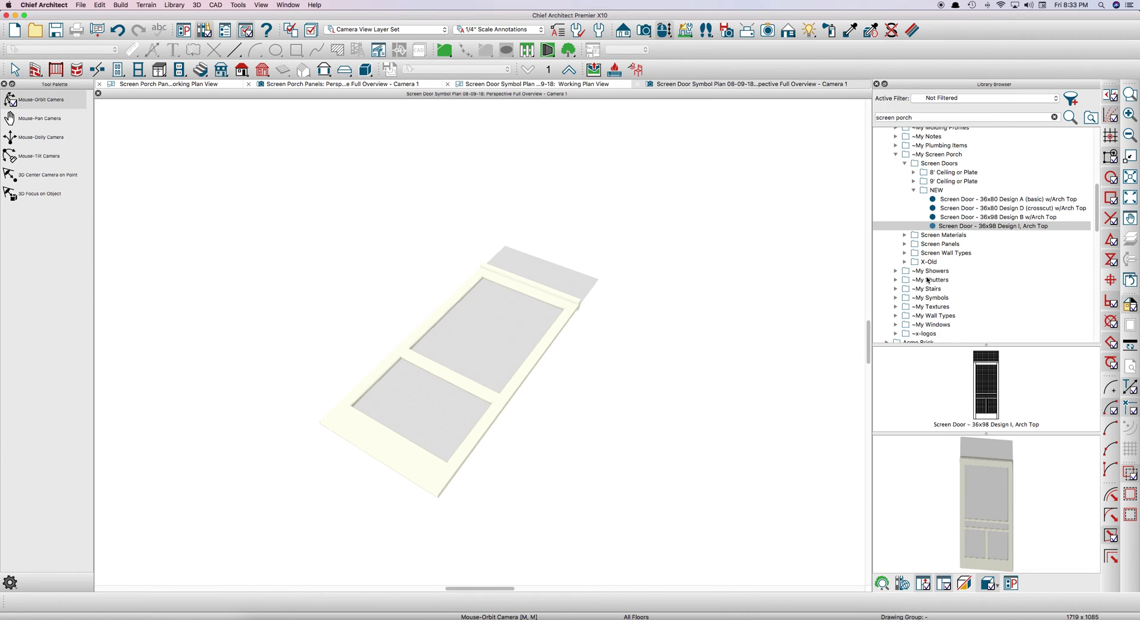
Place Screen Door 1 in the porch wall and stretch its top up to the beam.
click(372, 86)
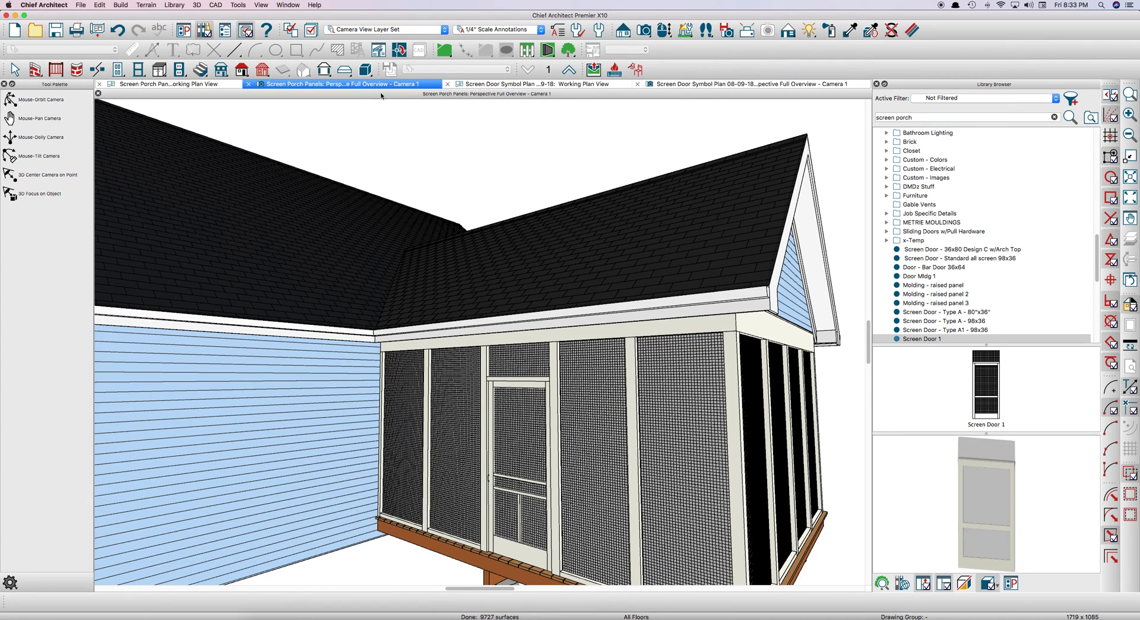
click(651, 477)
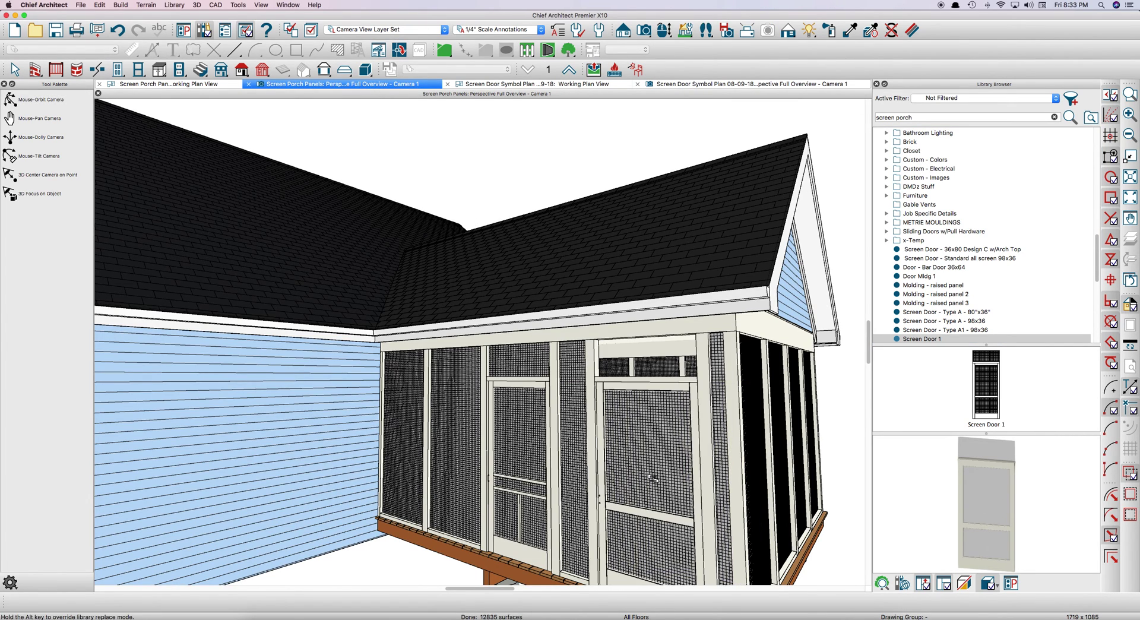
click(631, 415)
drag(637, 380, 637, 338)
key(Escape)
Slide the screen door left along the wall into its bay between the posts.
click(538, 417)
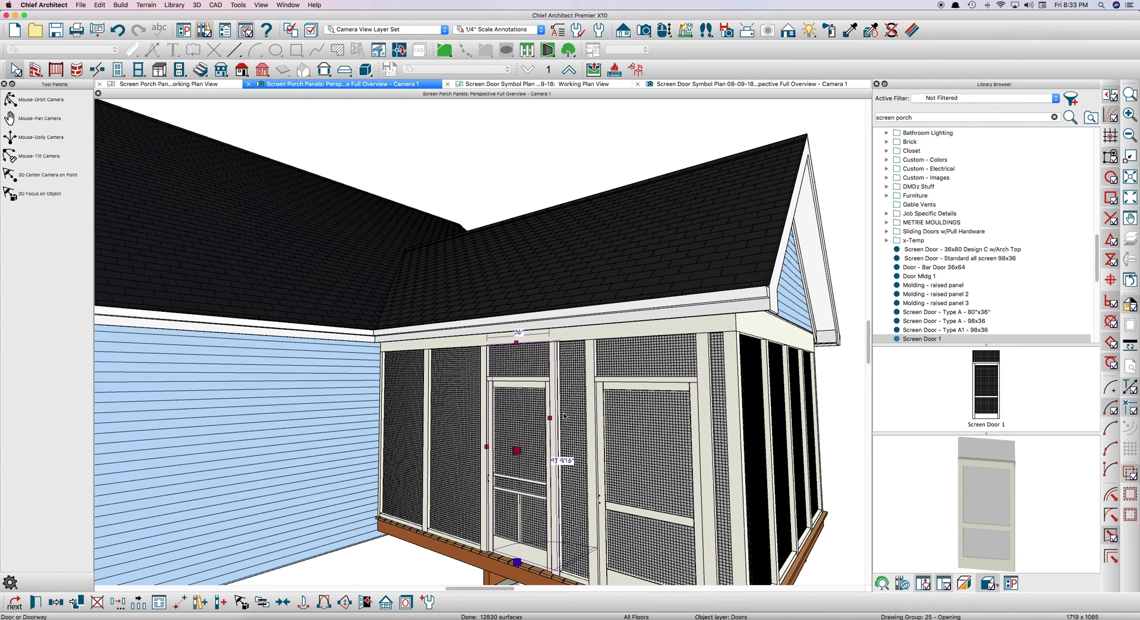
scroll(565, 417, down, 2)
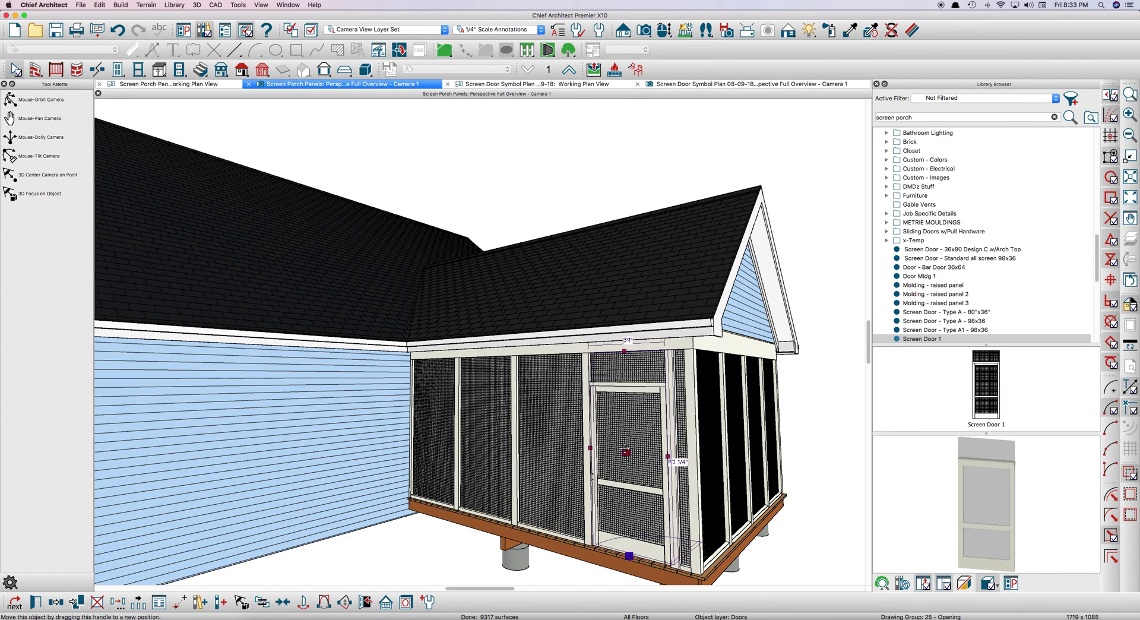
drag(626, 451, 579, 447)
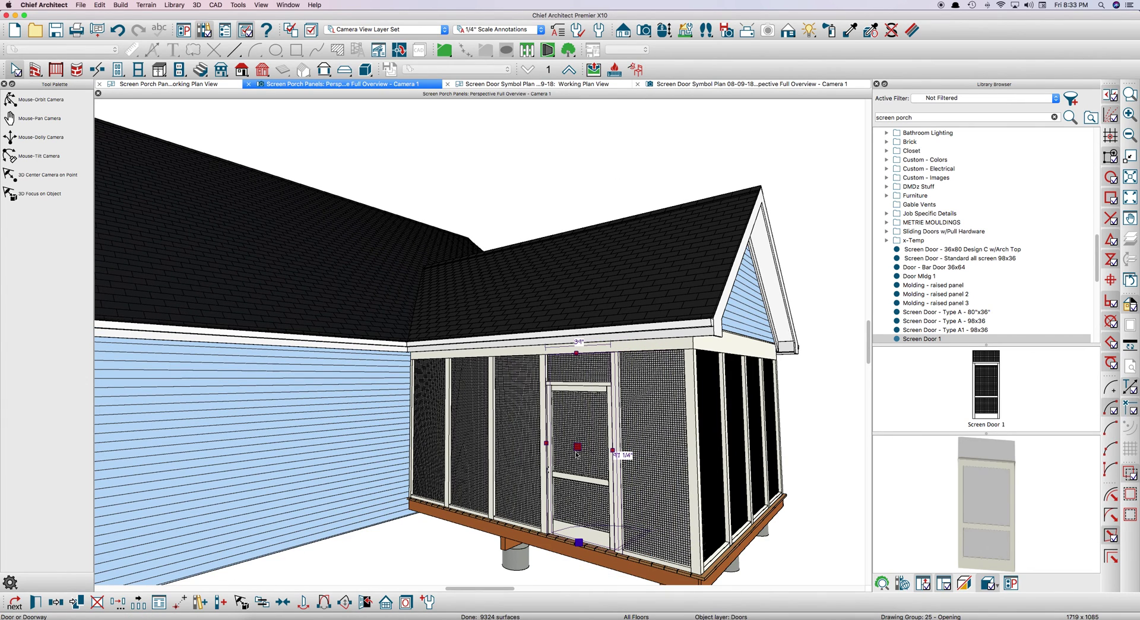
drag(577, 453, 558, 462)
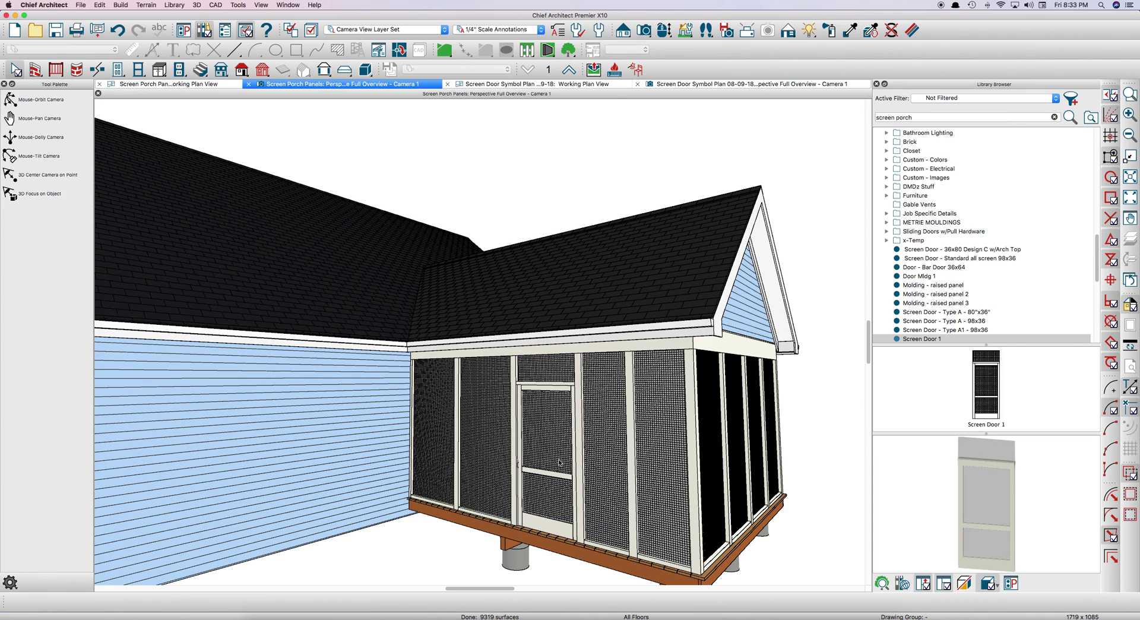
click(558, 486)
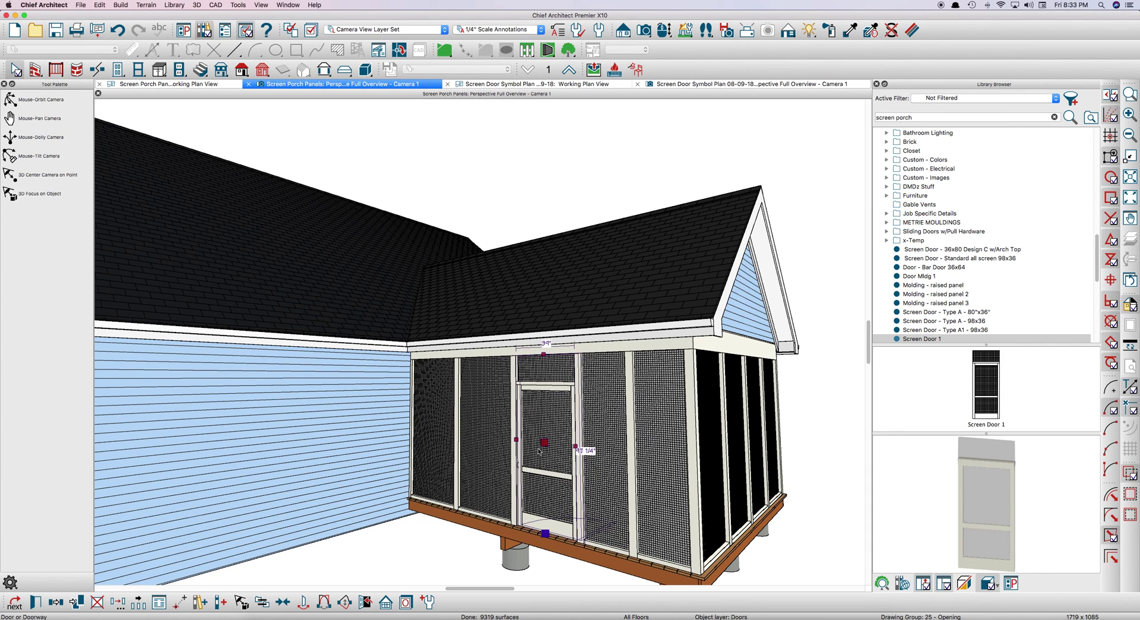
drag(545, 449, 519, 450)
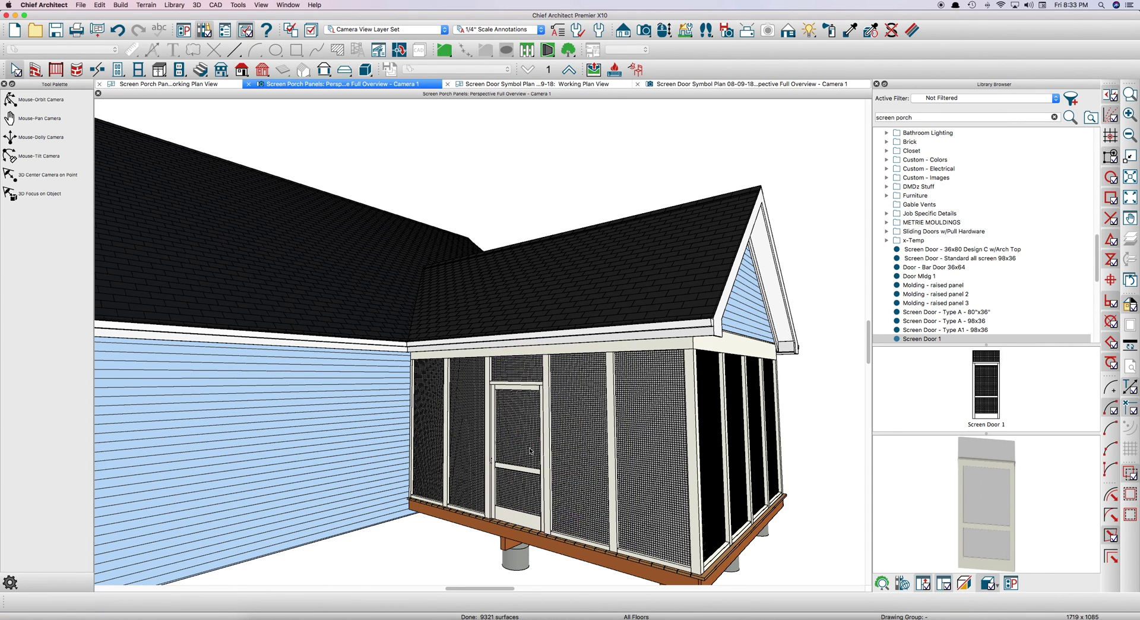